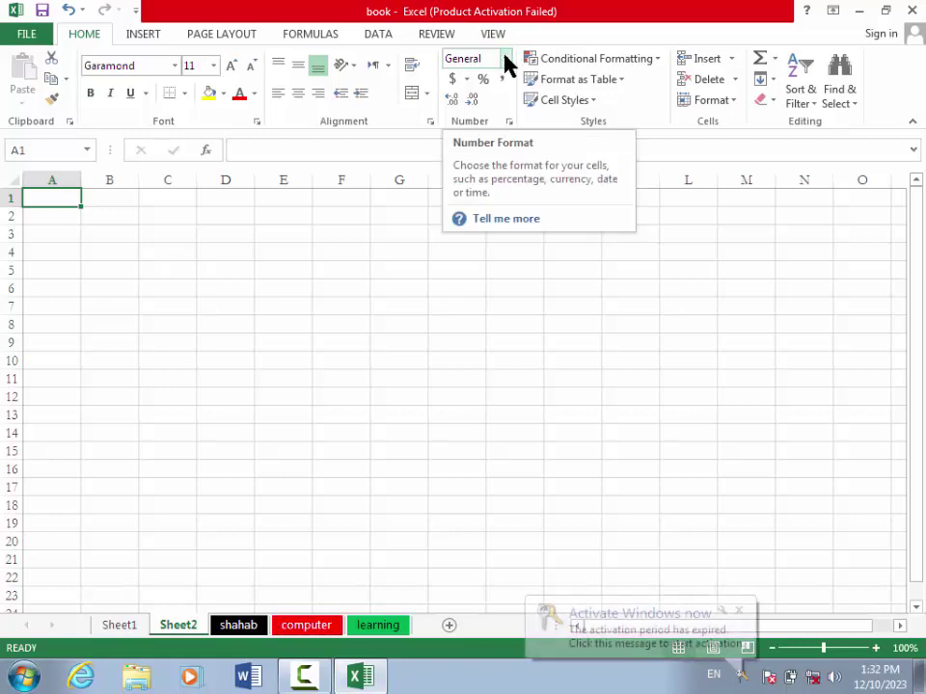
Examine the available number formats in the format list and the number categories in the Format Cells dialog.
{"action": "left_click", "coordinate": [506, 64]}
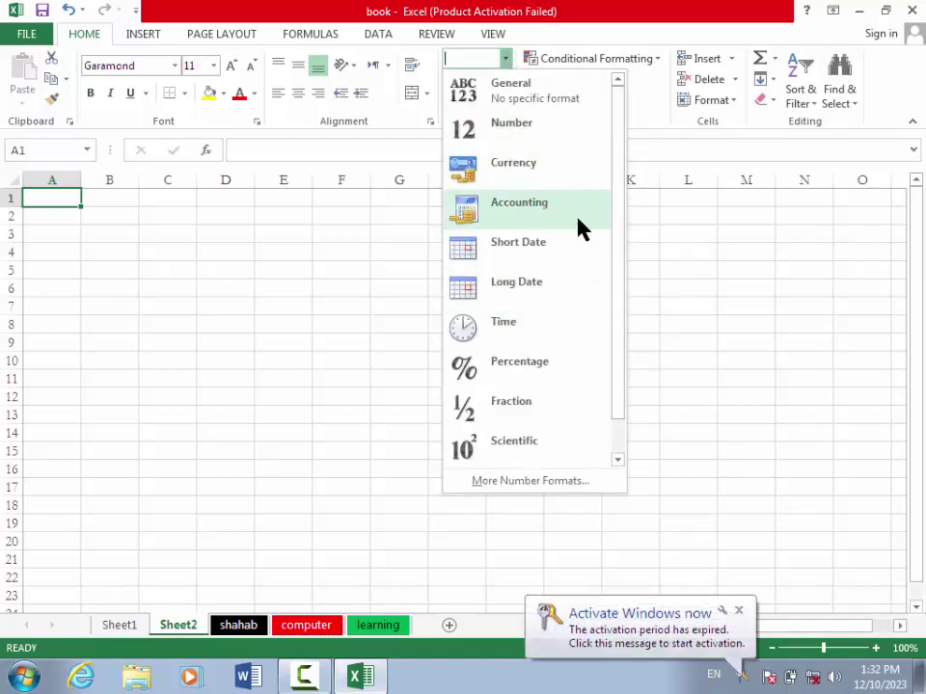
{"action": "left_click_drag", "start_coordinate": [615, 256], "coordinate": [614, 393]}
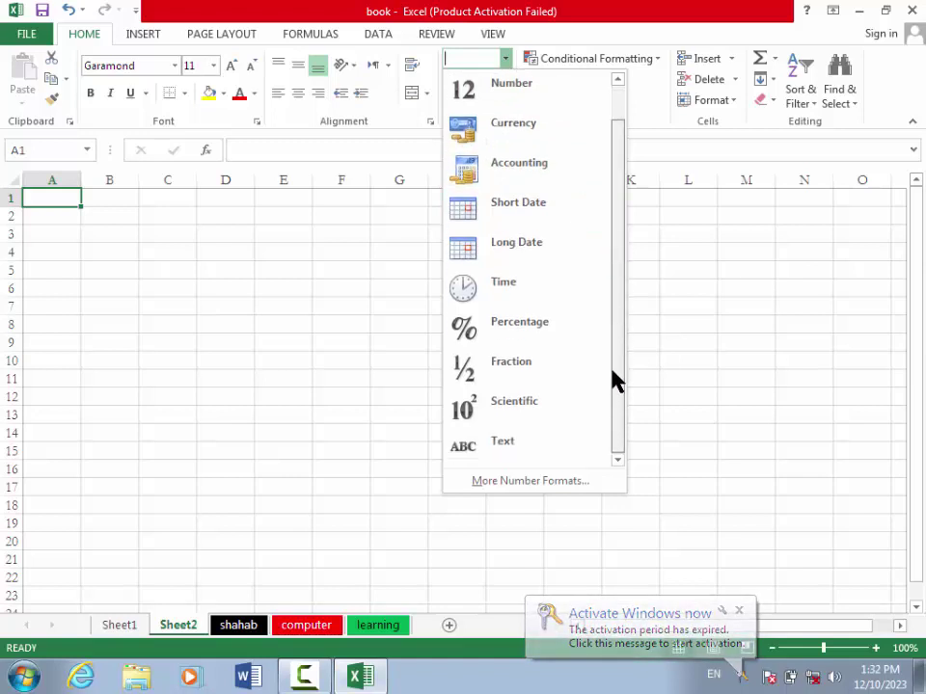
{"action": "left_click", "coordinate": [505, 59]}
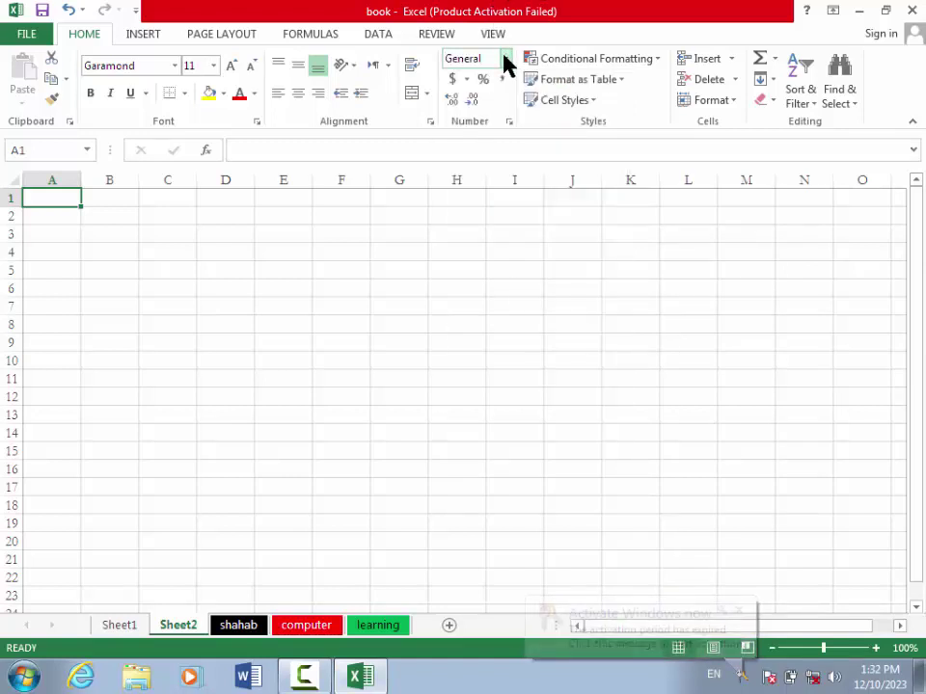
{"action": "left_click", "coordinate": [510, 121]}
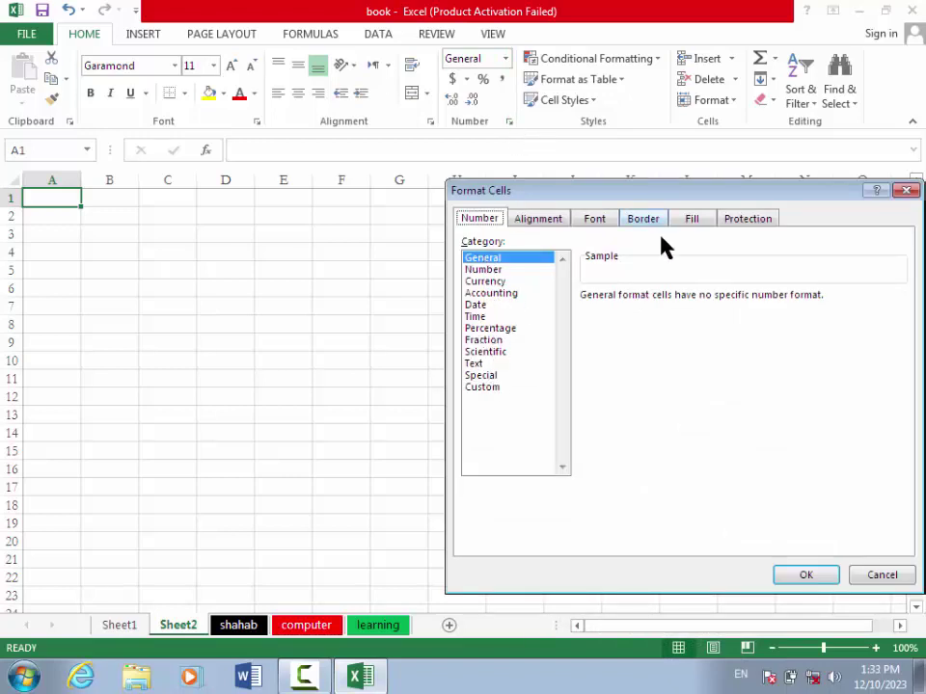
{"action": "left_click", "coordinate": [905, 191]}
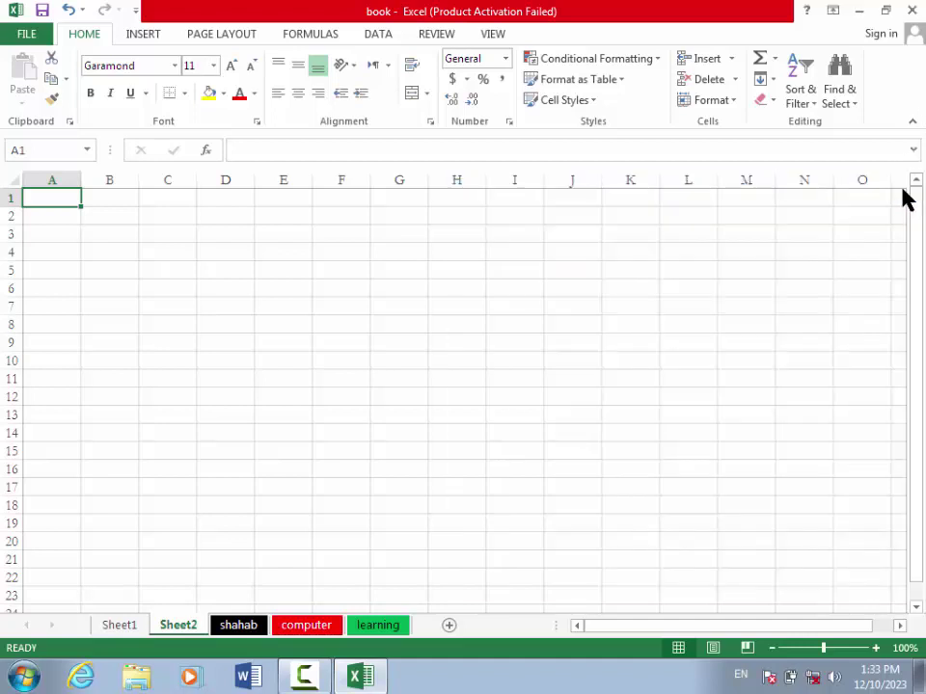
Enter the value 120 in cell H3 of Sheet2.
{"action": "left_click", "coordinate": [439, 239]}
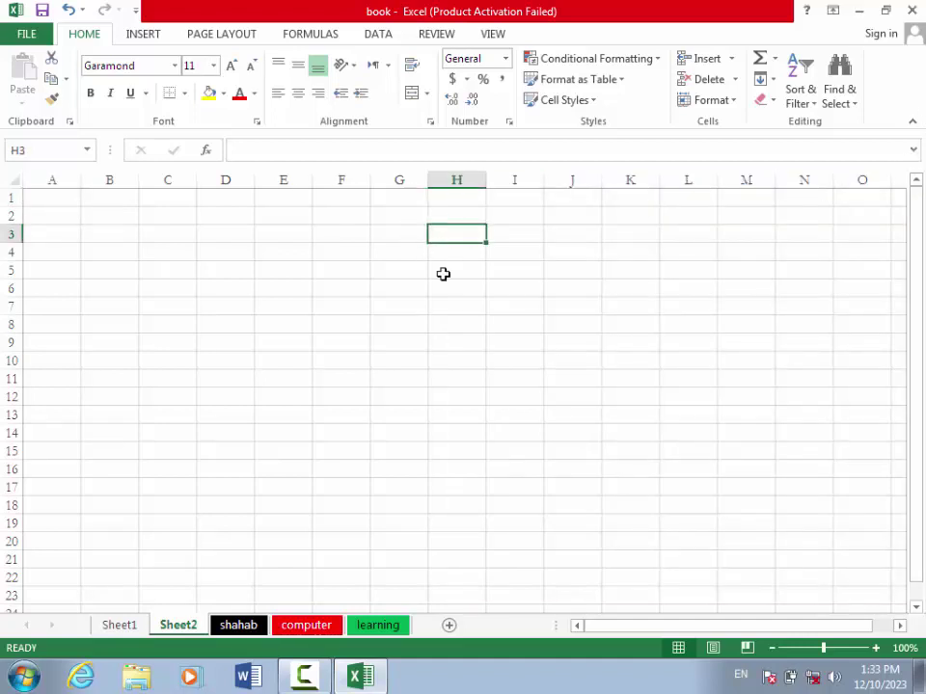
{"action": "type", "text": "120"}
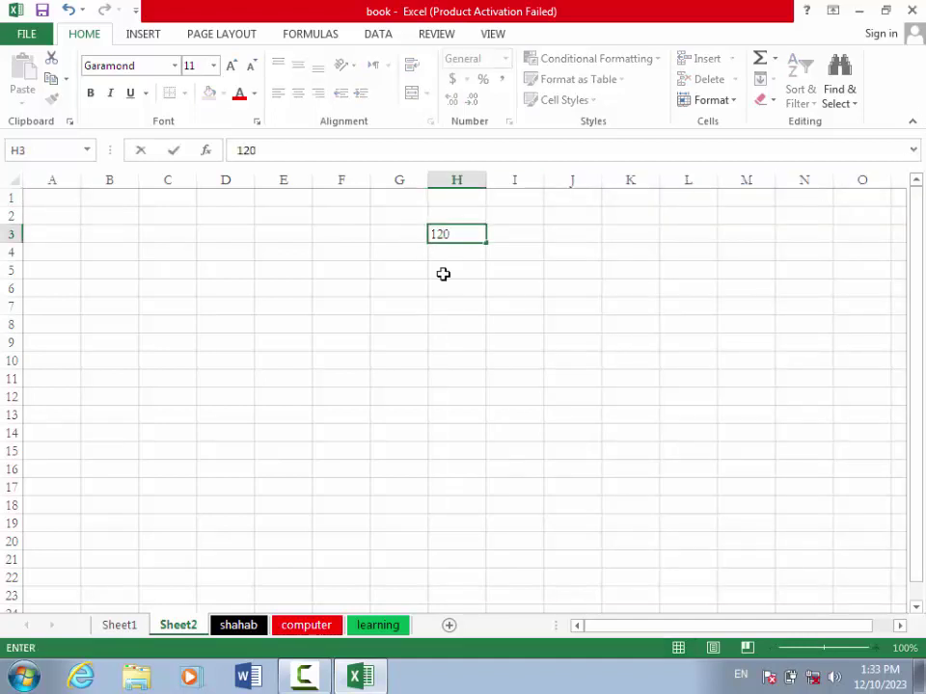
{"action": "left_click", "coordinate": [445, 287]}
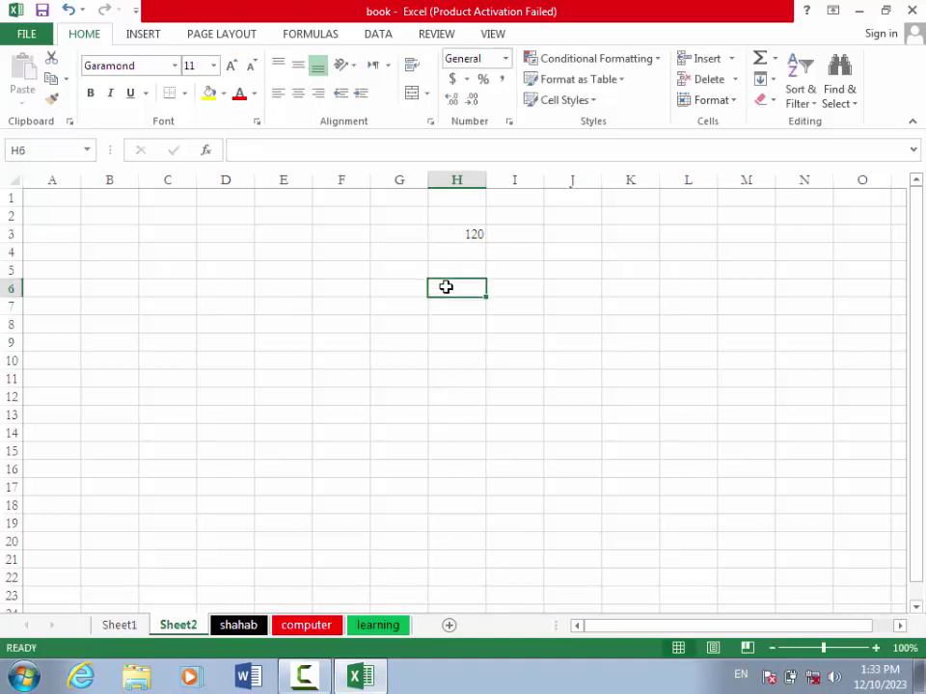
Format cell H3 with the Number category, using 2 decimal places and the 1000 separator.
{"action": "left_click", "coordinate": [460, 239]}
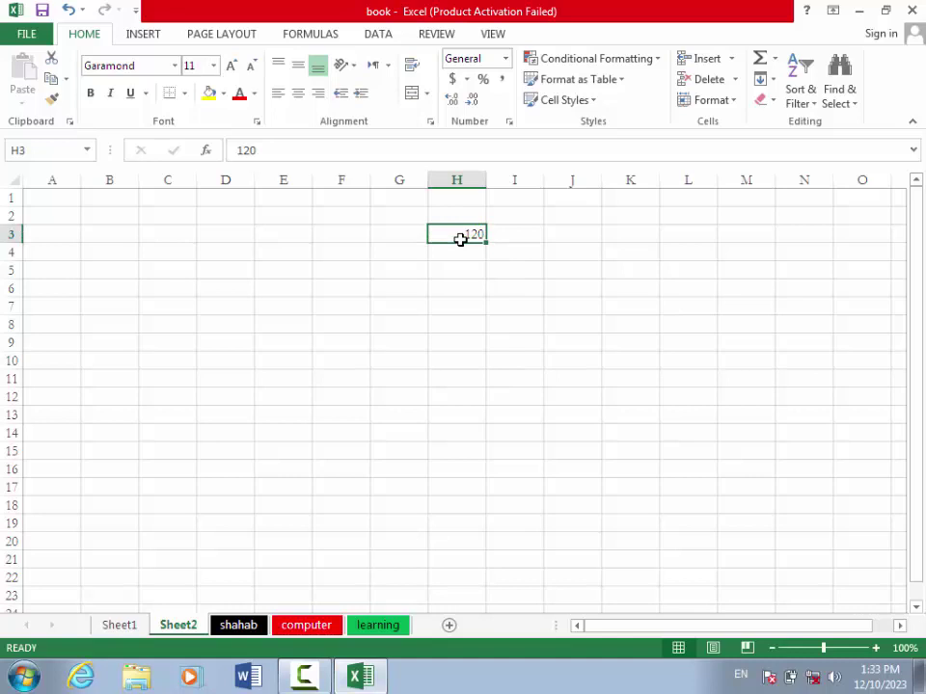
{"action": "left_click", "coordinate": [509, 121]}
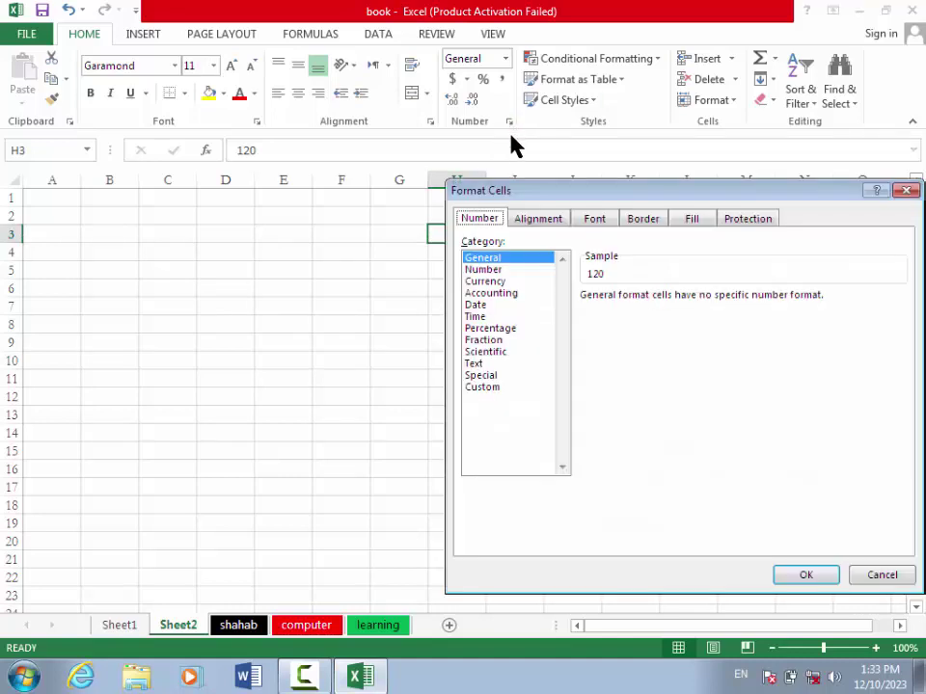
{"action": "left_click", "coordinate": [489, 270]}
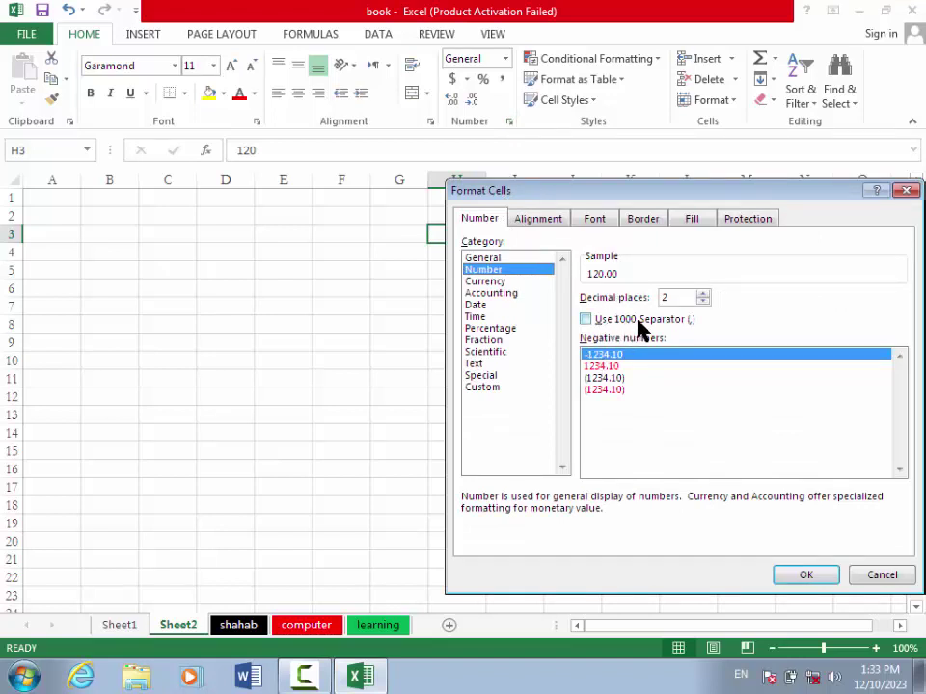
{"action": "left_click", "coordinate": [589, 321]}
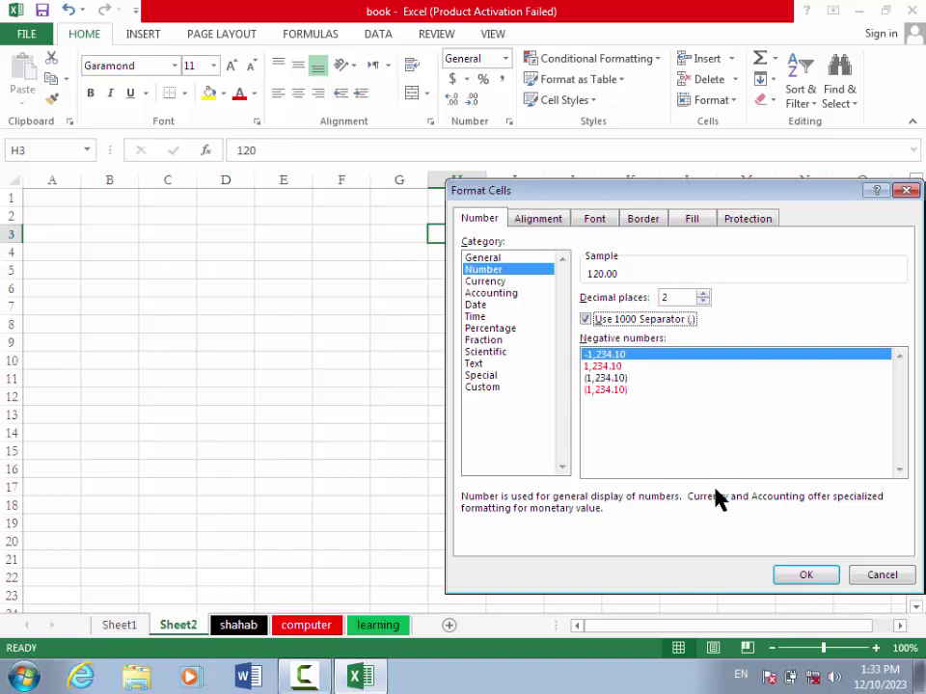
{"action": "left_click", "coordinate": [800, 576]}
{"action": "left_click", "coordinate": [411, 429]}
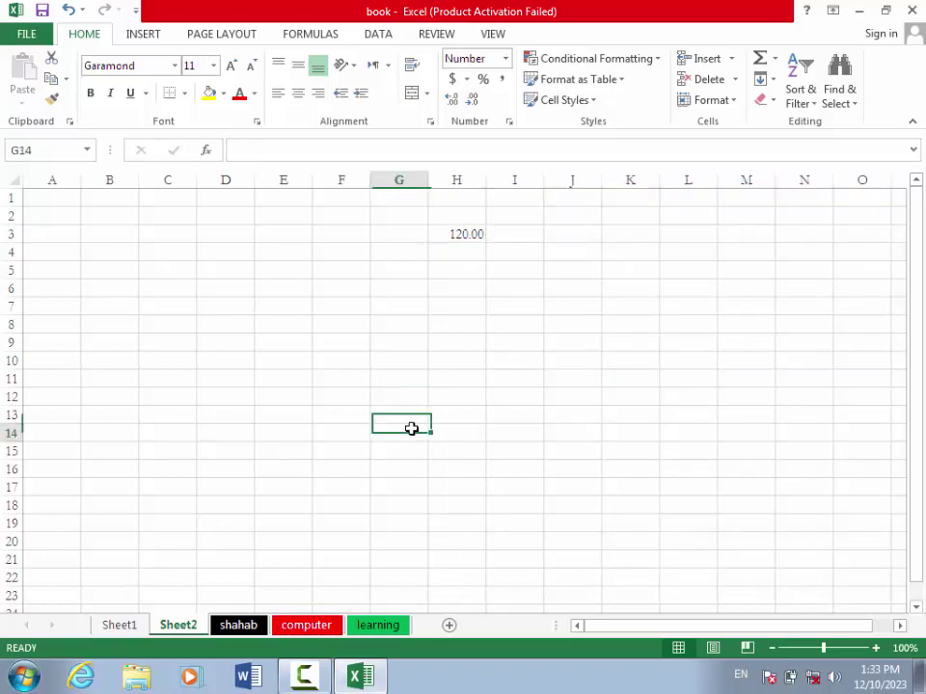
Replace the value in cell H3 with 344.
{"action": "left_click", "coordinate": [469, 233]}
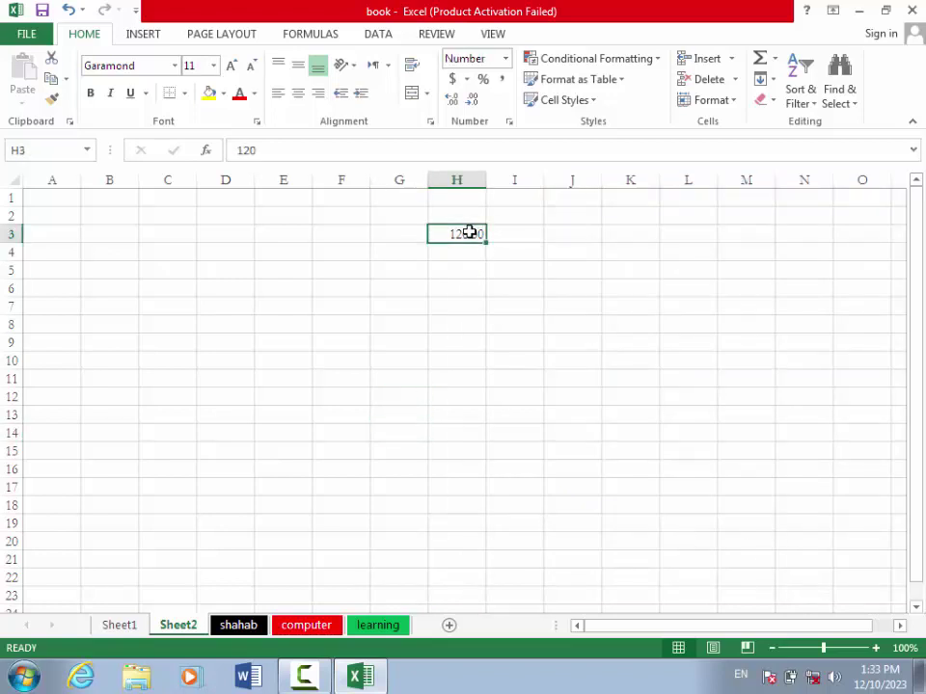
{"action": "type", "text": "344"}
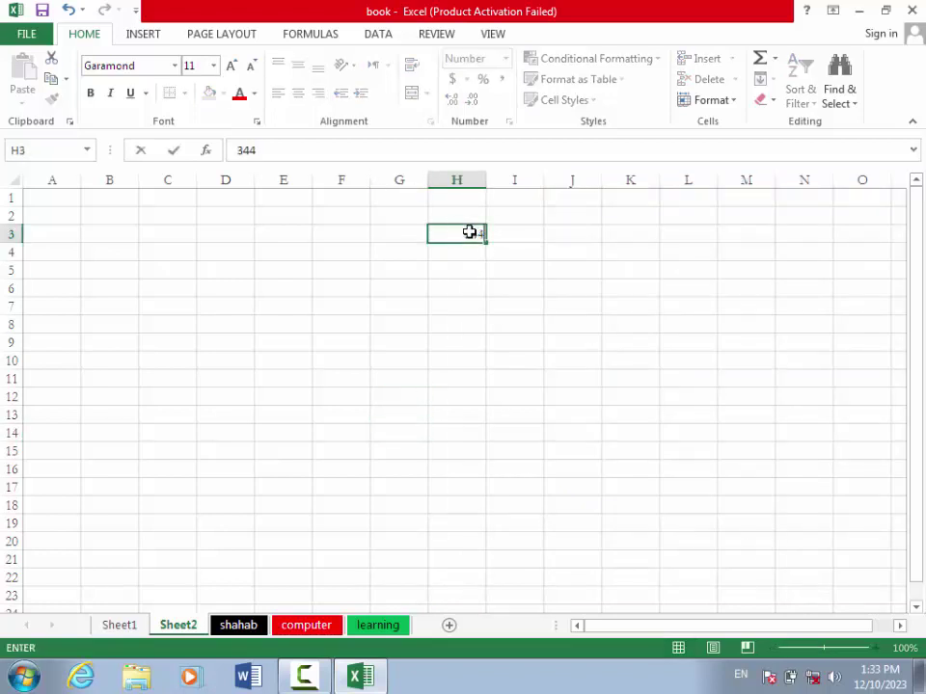
{"action": "left_click", "coordinate": [508, 389]}
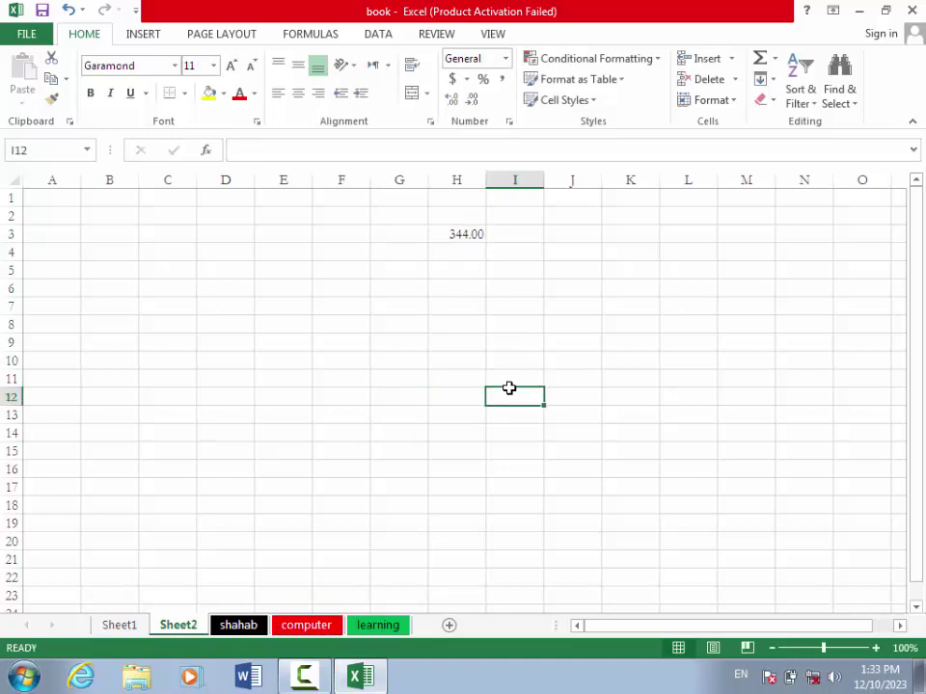
Clear cell H3 and enter 120000 in it to test the thousands separator.
{"action": "left_click", "coordinate": [466, 236]}
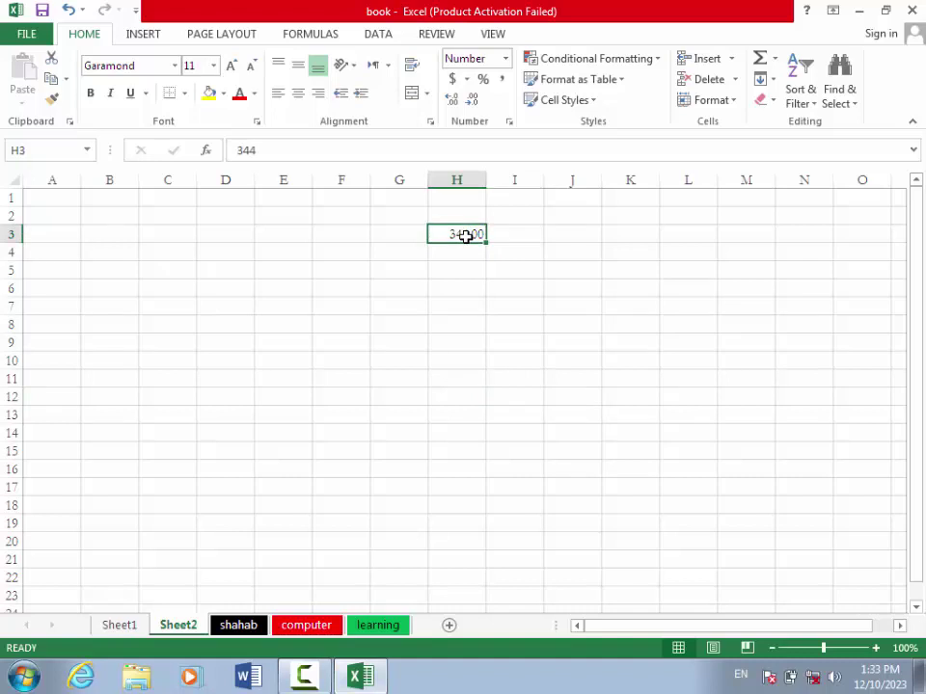
{"action": "key", "text": "BackSpace"}
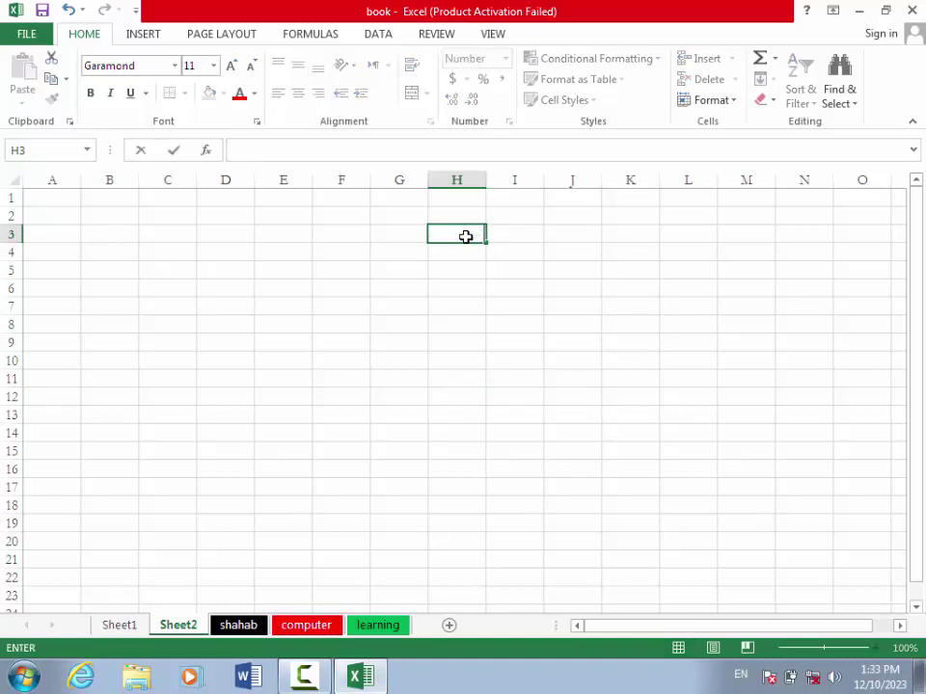
{"action": "type", "text": "120,000"}
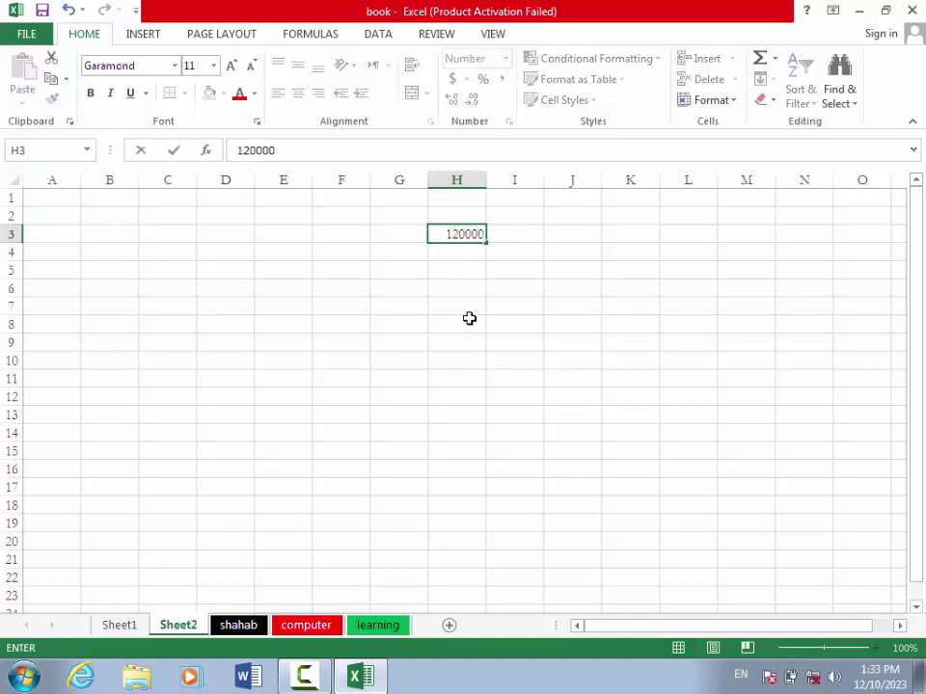
{"action": "left_click", "coordinate": [468, 322]}
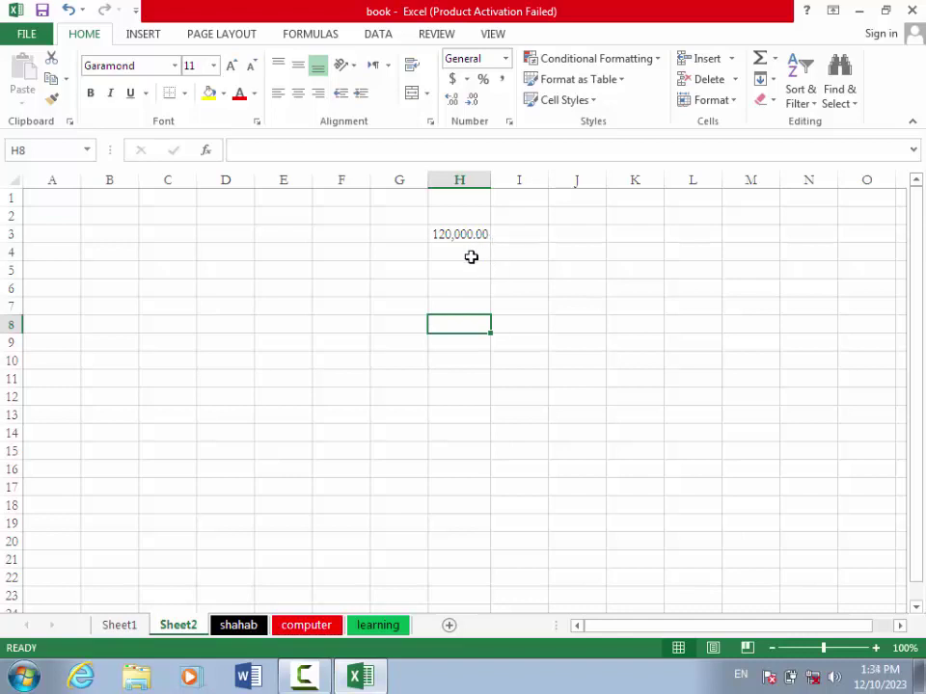
Enter 120000 in cell H4, directly below the formatted number, using the General format.
{"action": "left_click", "coordinate": [476, 257]}
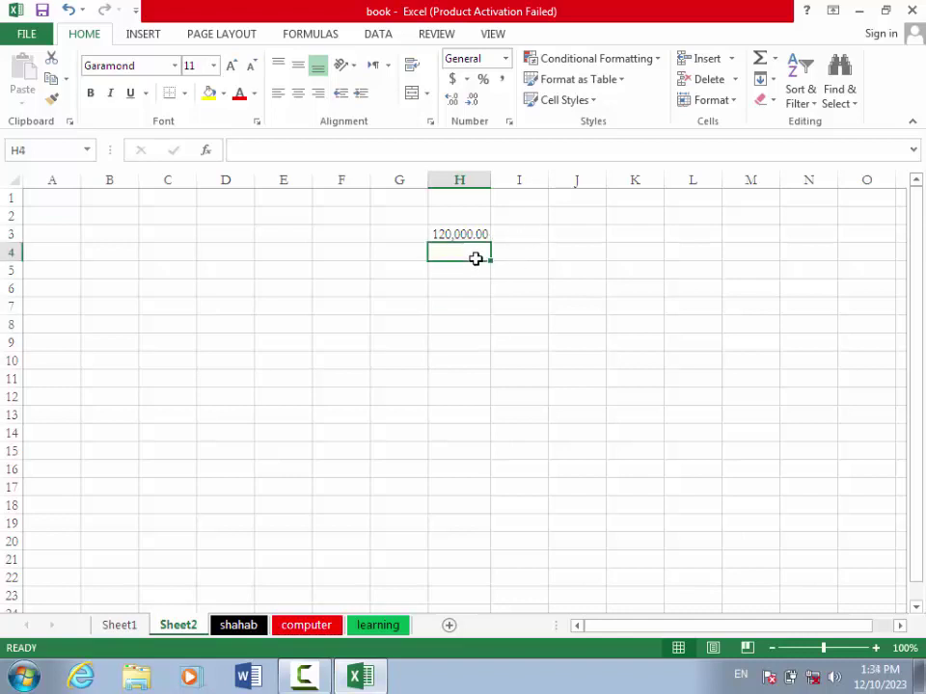
{"action": "type", "text": "120000"}
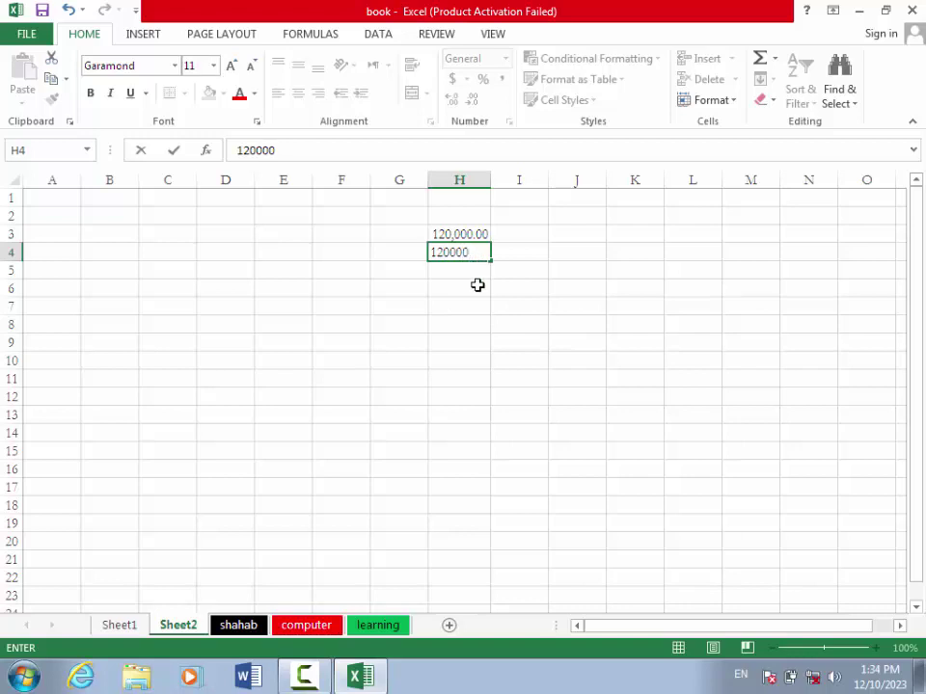
{"action": "left_click", "coordinate": [477, 286]}
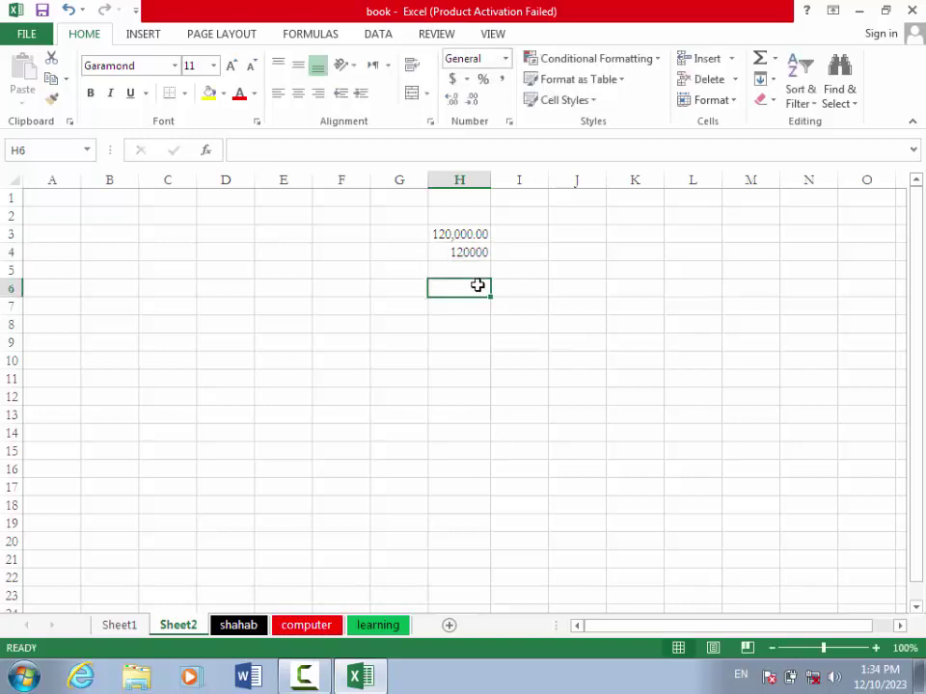
Try to fill the value and format of cell H3 down through H14, and undo the fill.
{"action": "left_click", "coordinate": [464, 248]}
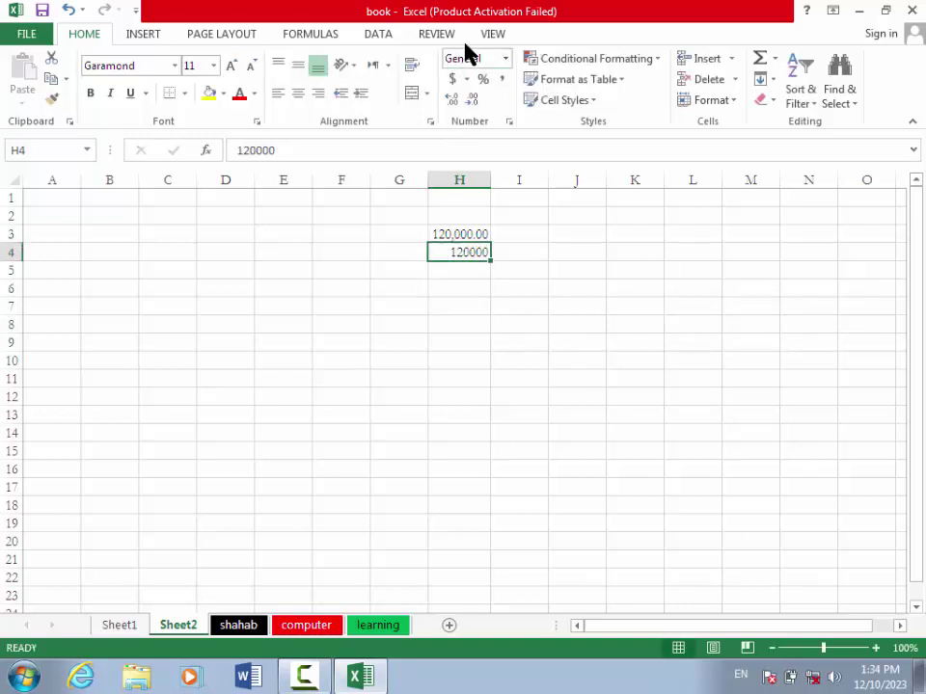
{"action": "left_click", "coordinate": [451, 234]}
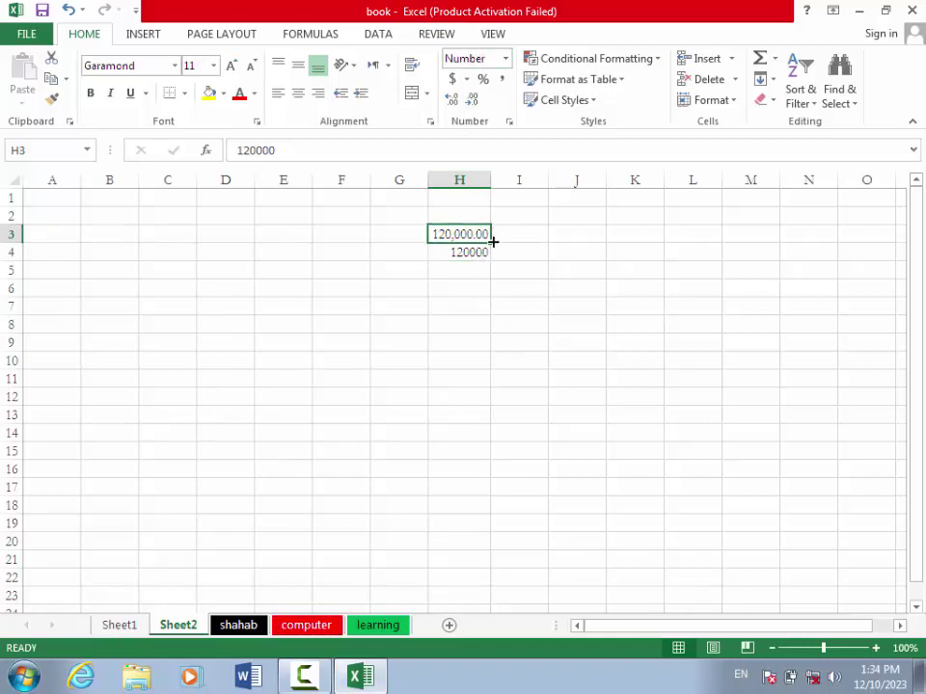
{"action": "left_click_drag", "start_coordinate": [492, 242], "coordinate": [463, 436]}
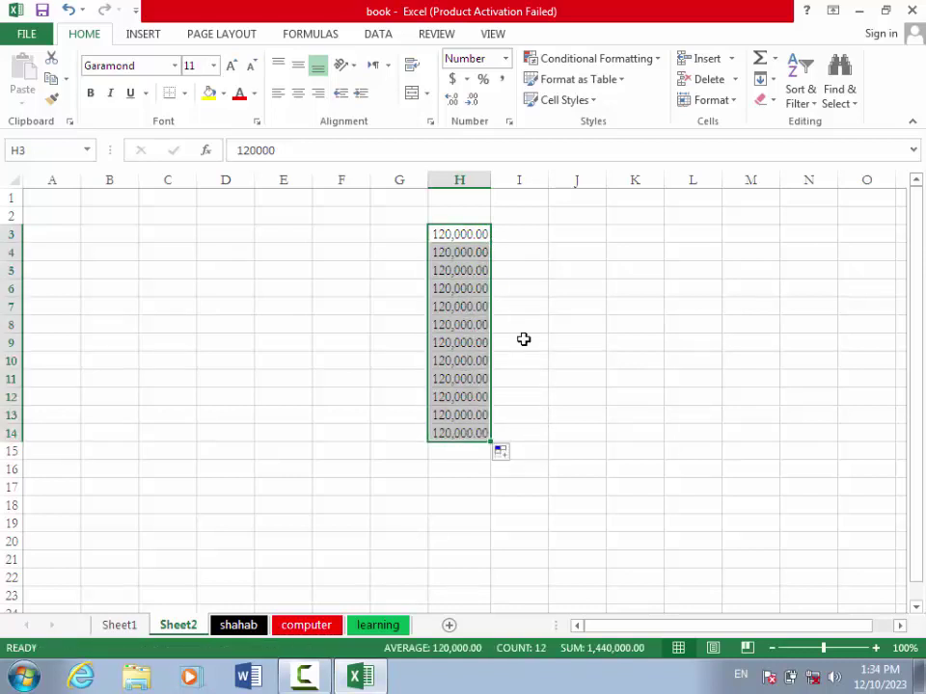
{"action": "key", "text": "ctrl+z"}
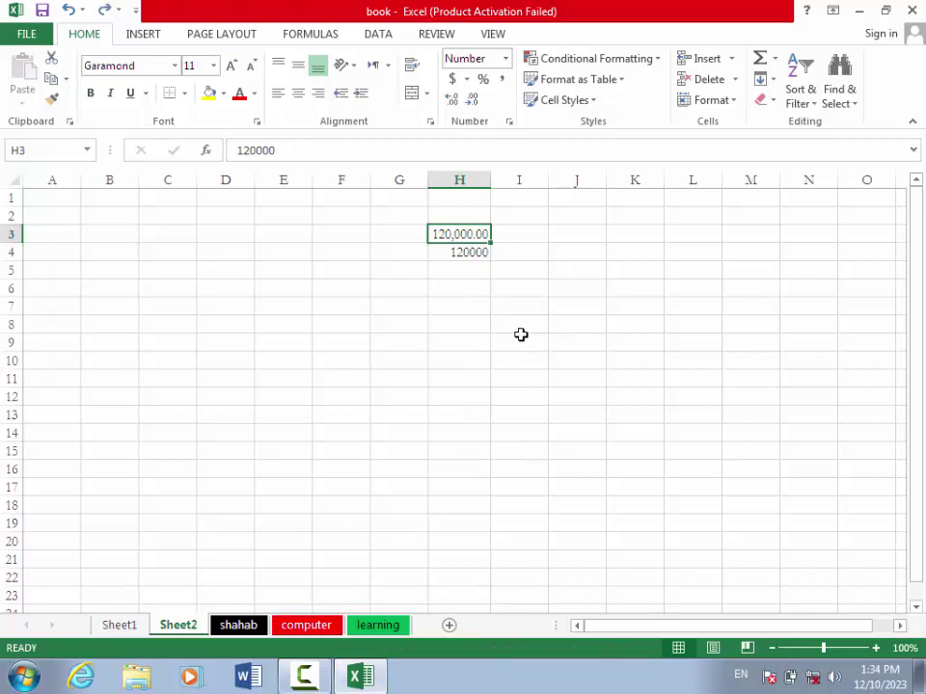
{"action": "double_click", "coordinate": [460, 253]}
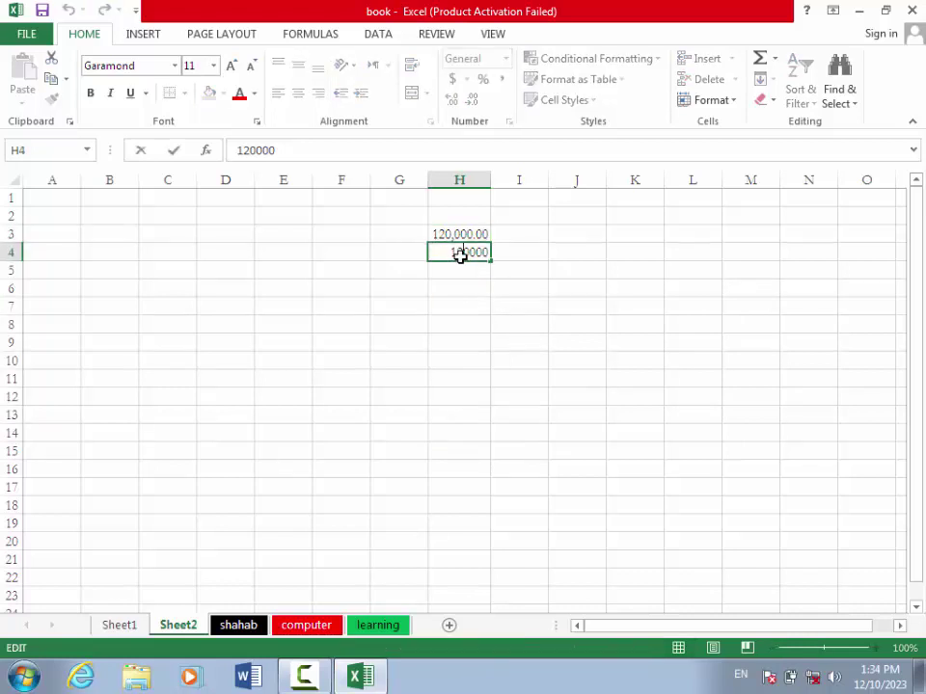
{"action": "left_click", "coordinate": [458, 304]}
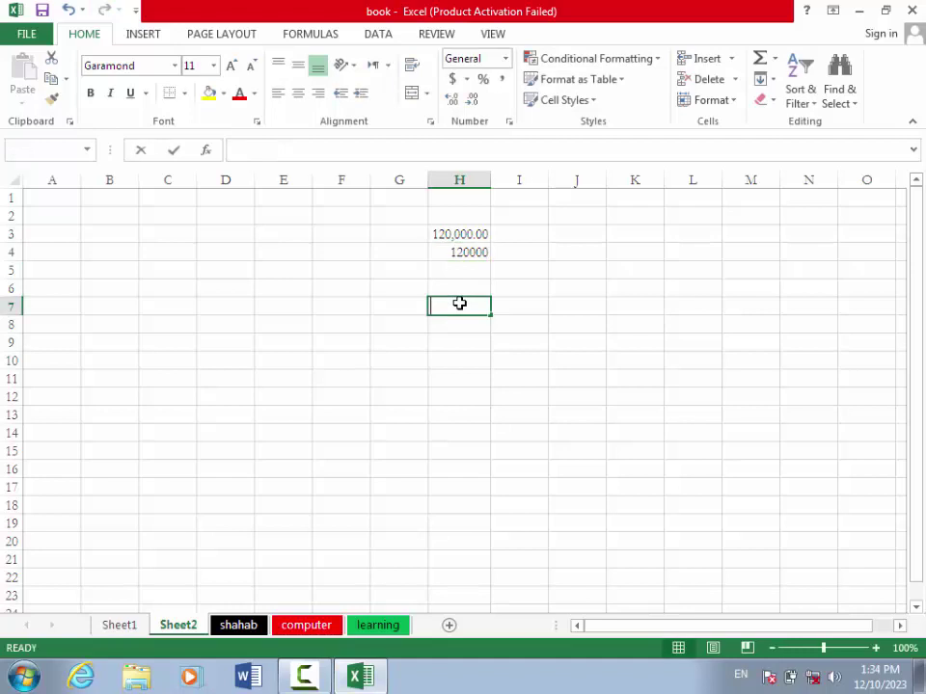
Set the Number format of cell H3 to 1 decimal place and replace its value with 3.
{"action": "left_click", "coordinate": [462, 238]}
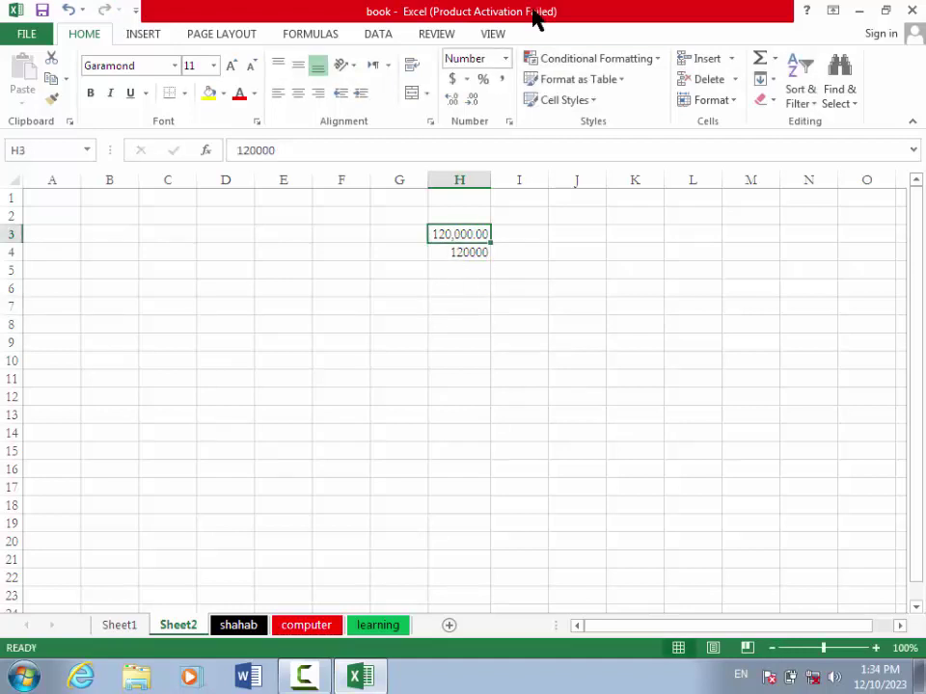
{"action": "left_click", "coordinate": [510, 123]}
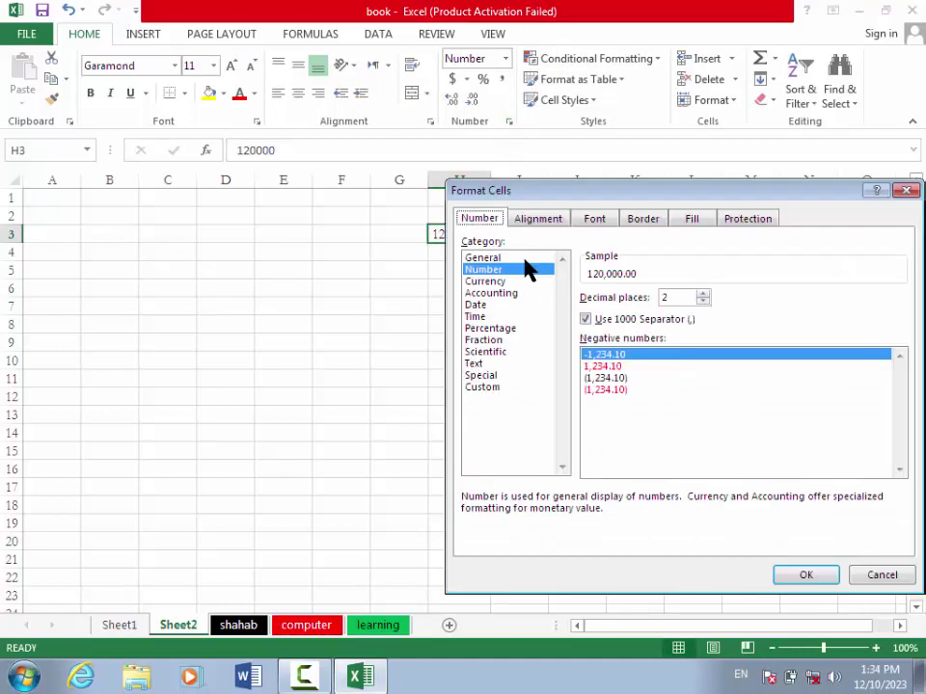
{"action": "left_click", "coordinate": [702, 302]}
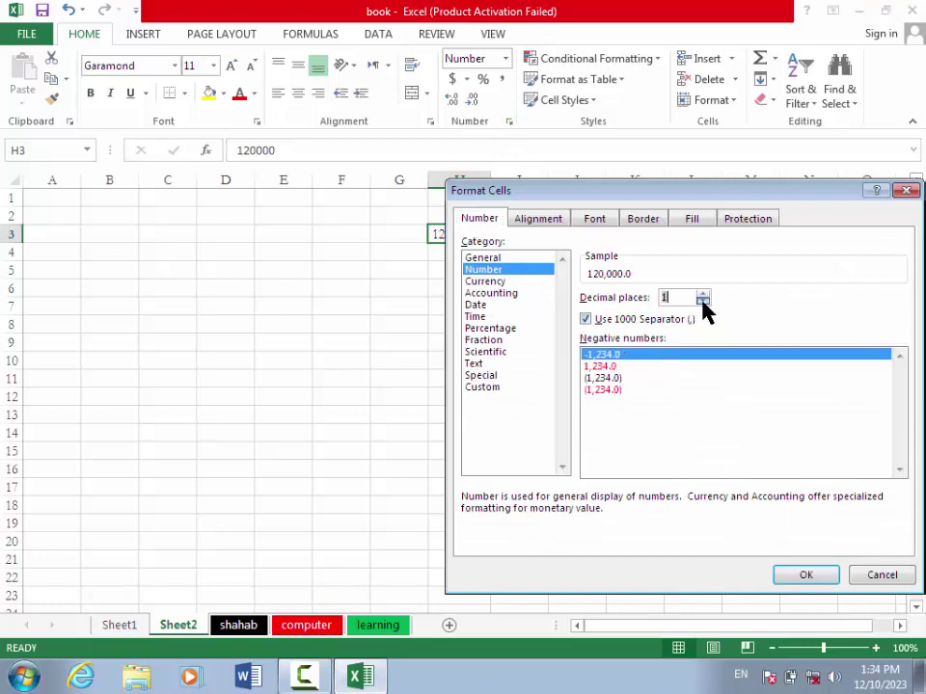
{"action": "left_click", "coordinate": [800, 576]}
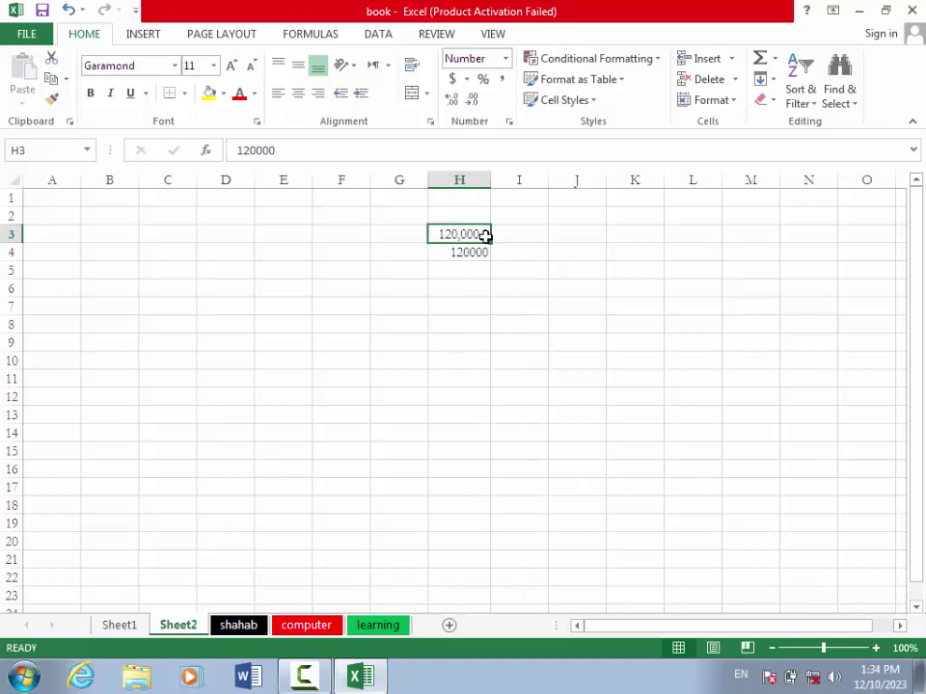
{"action": "type", "text": "3"}
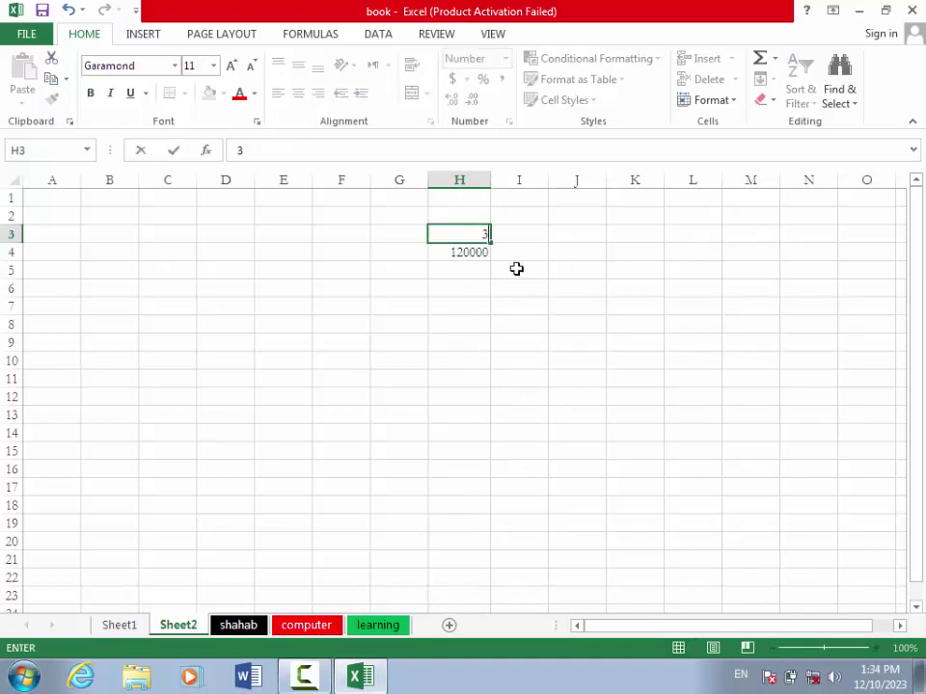
{"action": "left_click", "coordinate": [533, 289]}
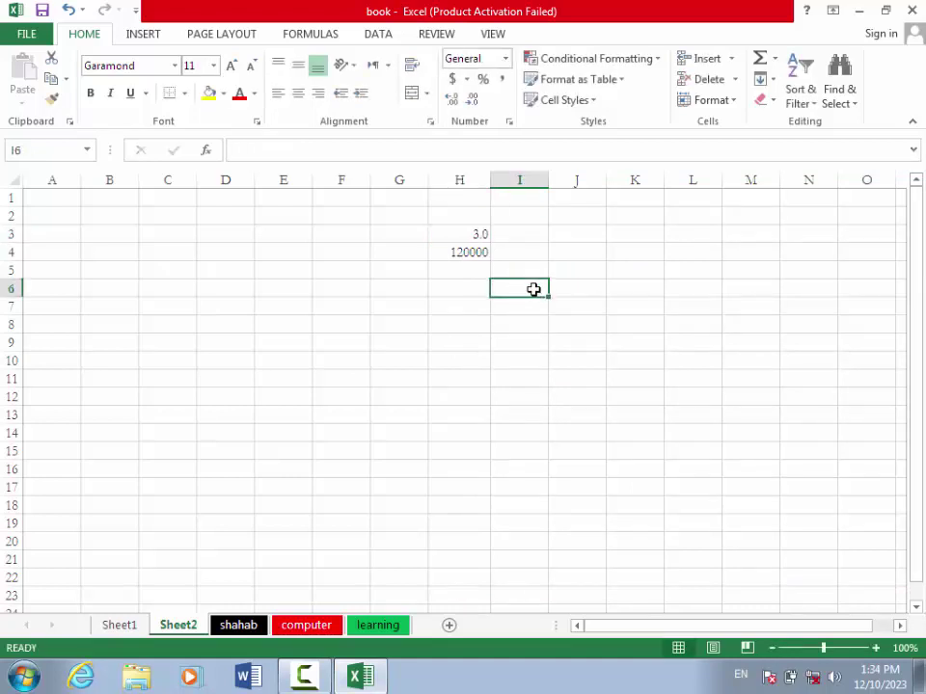
Clear the value 120000 from cell H4.
{"action": "left_click", "coordinate": [474, 233]}
{"action": "left_click", "coordinate": [472, 253]}
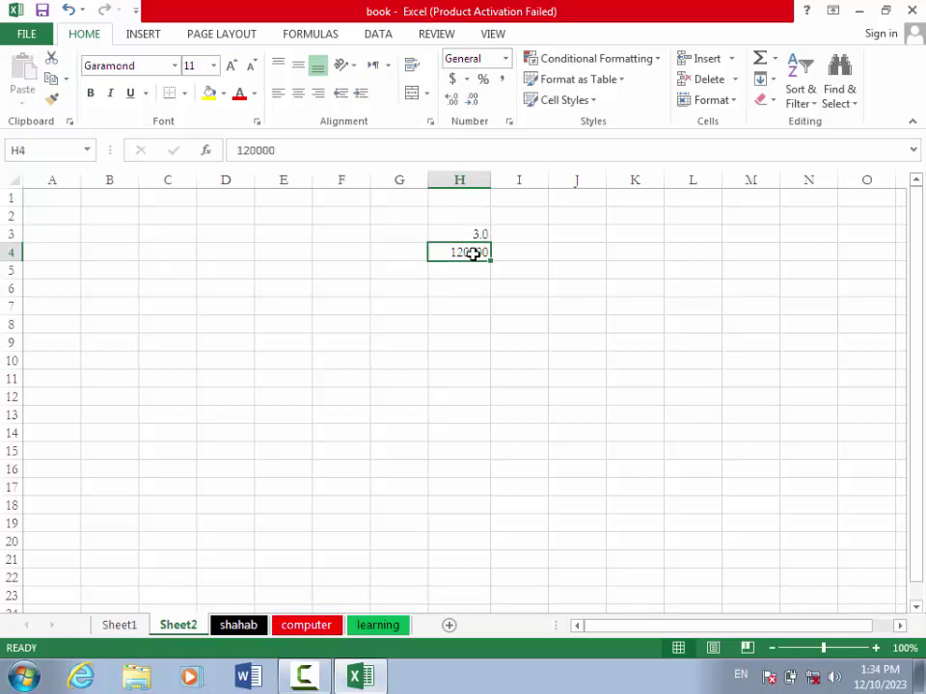
{"action": "key", "text": "Delete"}
Set the Number format of cell H3 to 2 decimal places, keeping the thousands separator on.
{"action": "left_click", "coordinate": [475, 237]}
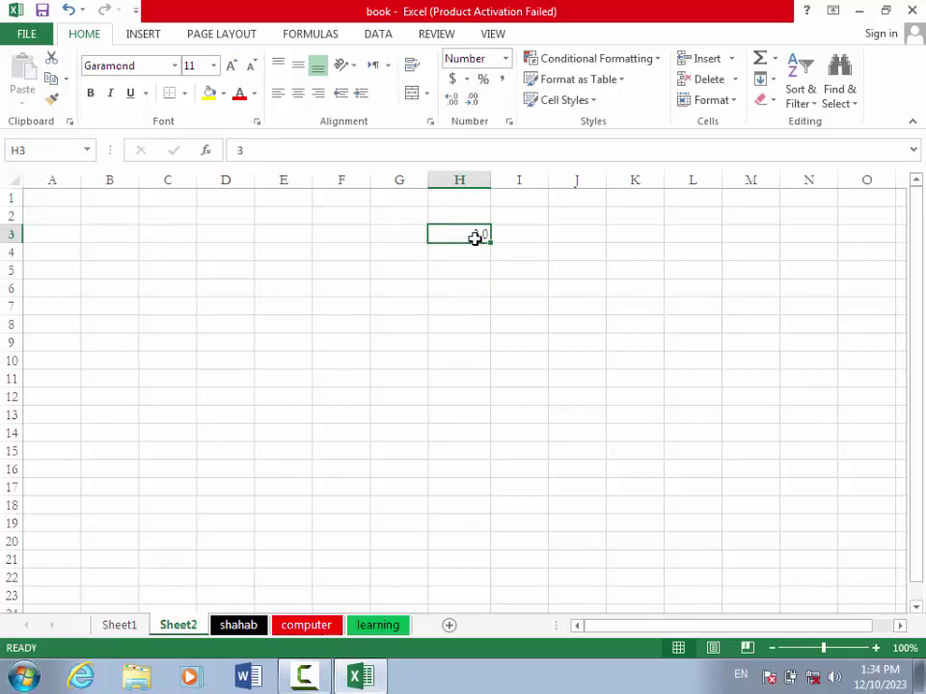
{"action": "left_click", "coordinate": [510, 120]}
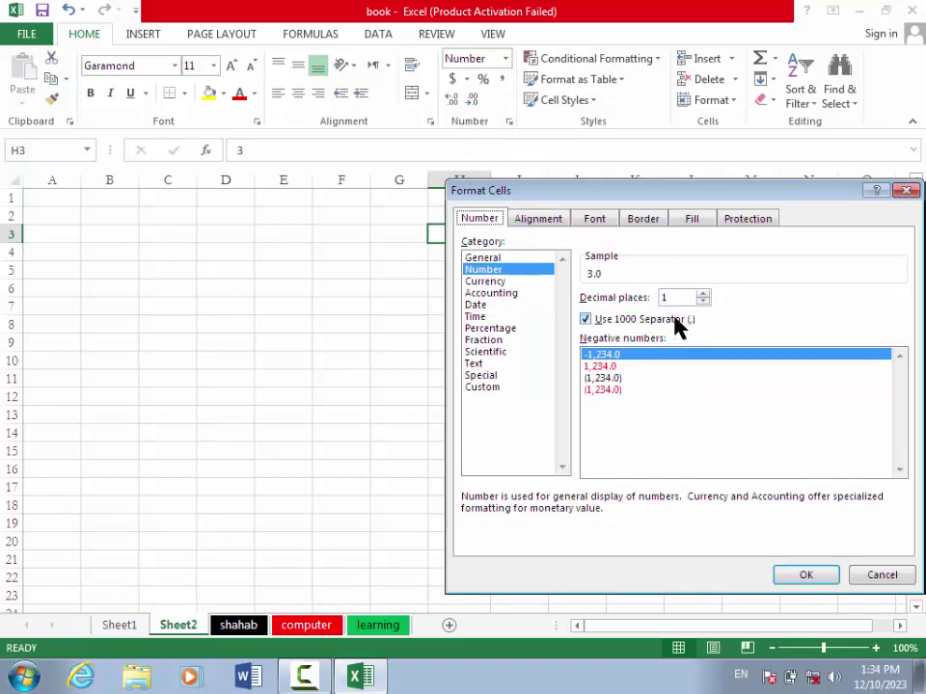
{"action": "left_click", "coordinate": [705, 293]}
{"action": "left_click", "coordinate": [705, 293]}
{"action": "left_click", "coordinate": [705, 293]}
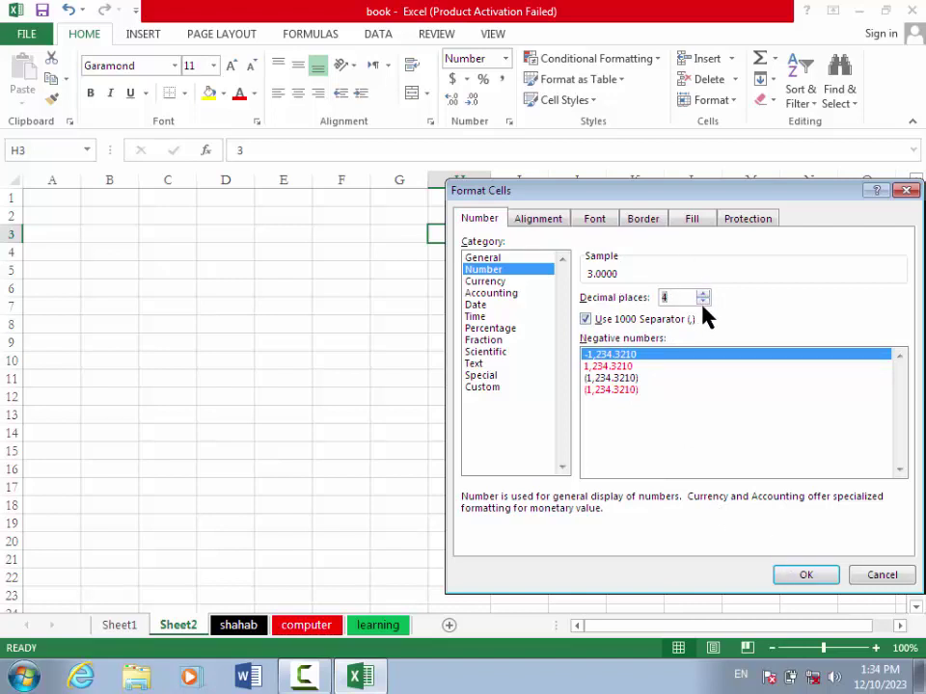
{"action": "left_click", "coordinate": [703, 301]}
{"action": "left_click", "coordinate": [703, 301]}
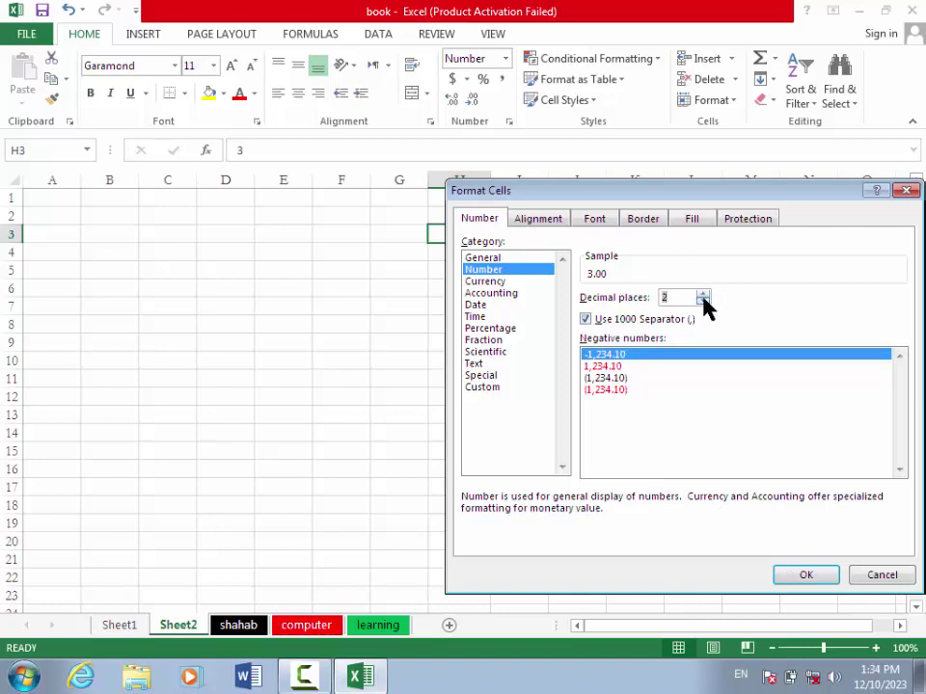
{"action": "left_click", "coordinate": [804, 577]}
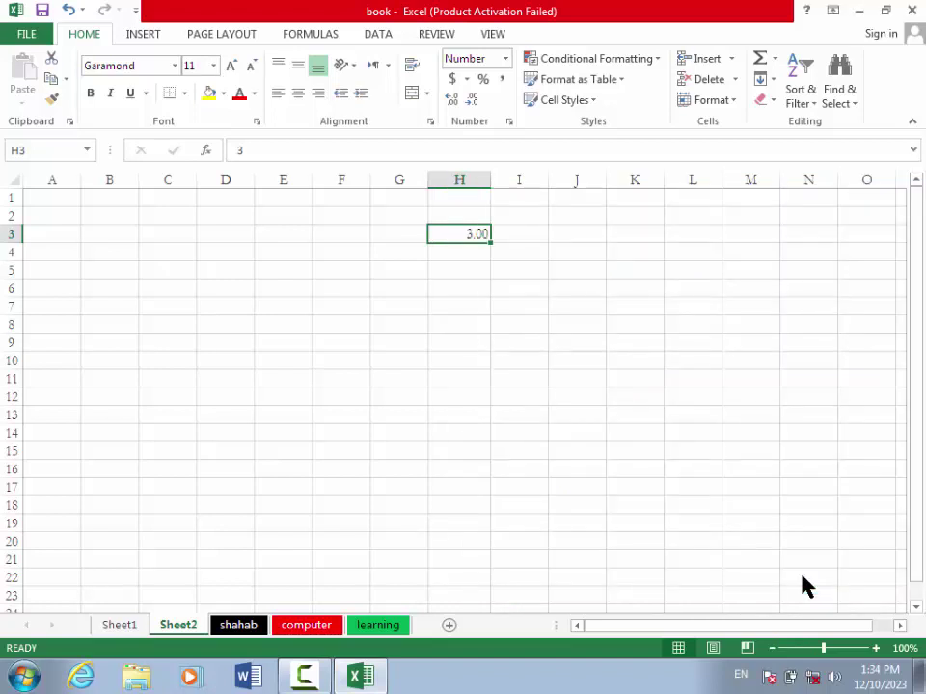
Return cell H3 to the General number format.
{"action": "left_click", "coordinate": [505, 60]}
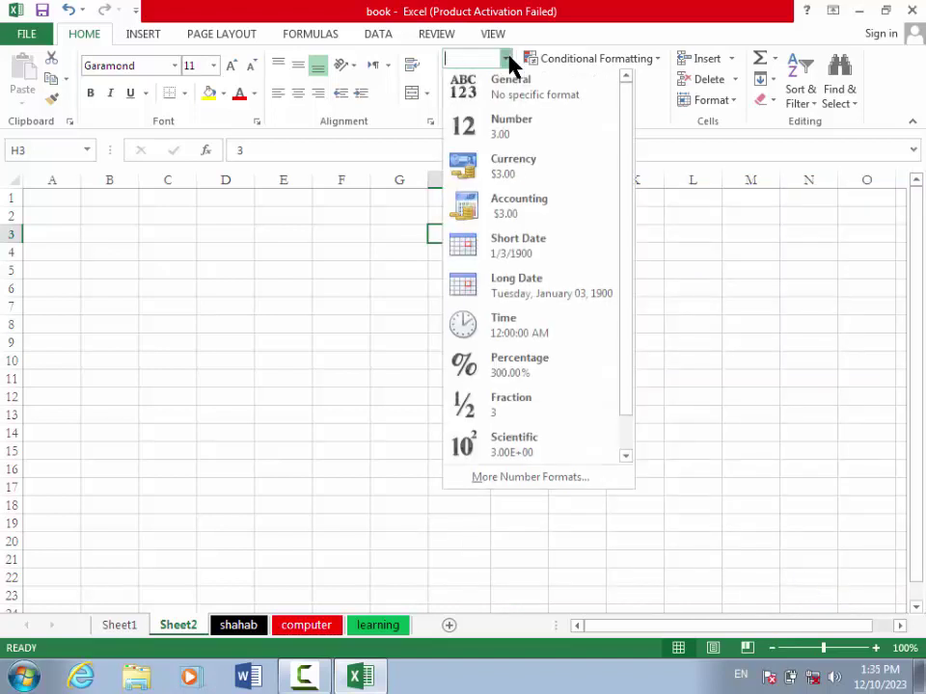
{"action": "left_click", "coordinate": [502, 108]}
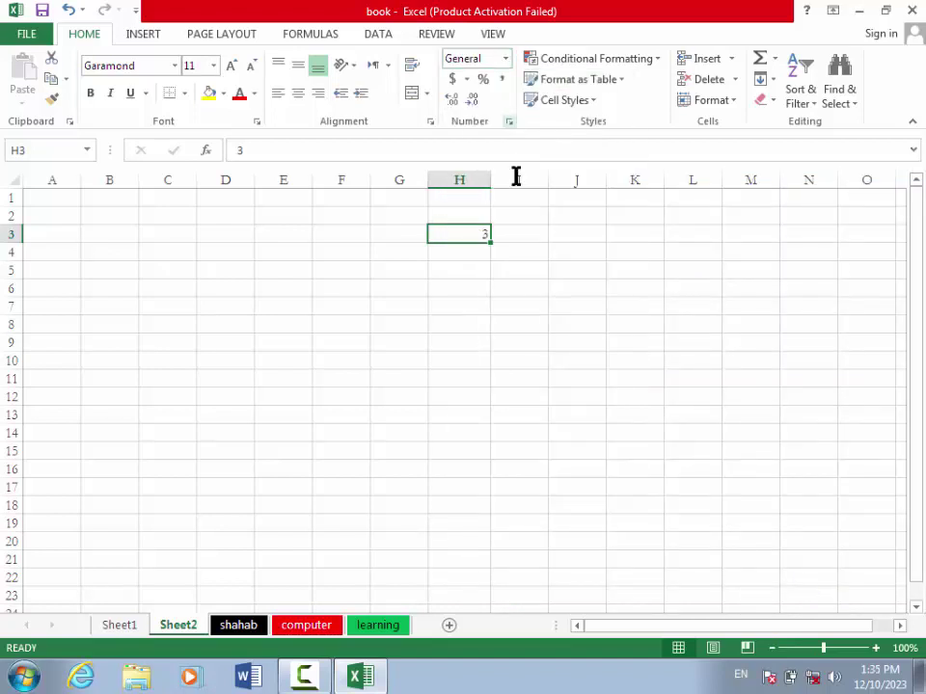
{"action": "left_click", "coordinate": [530, 254]}
{"action": "left_click", "coordinate": [482, 236]}
{"action": "left_click", "coordinate": [508, 121]}
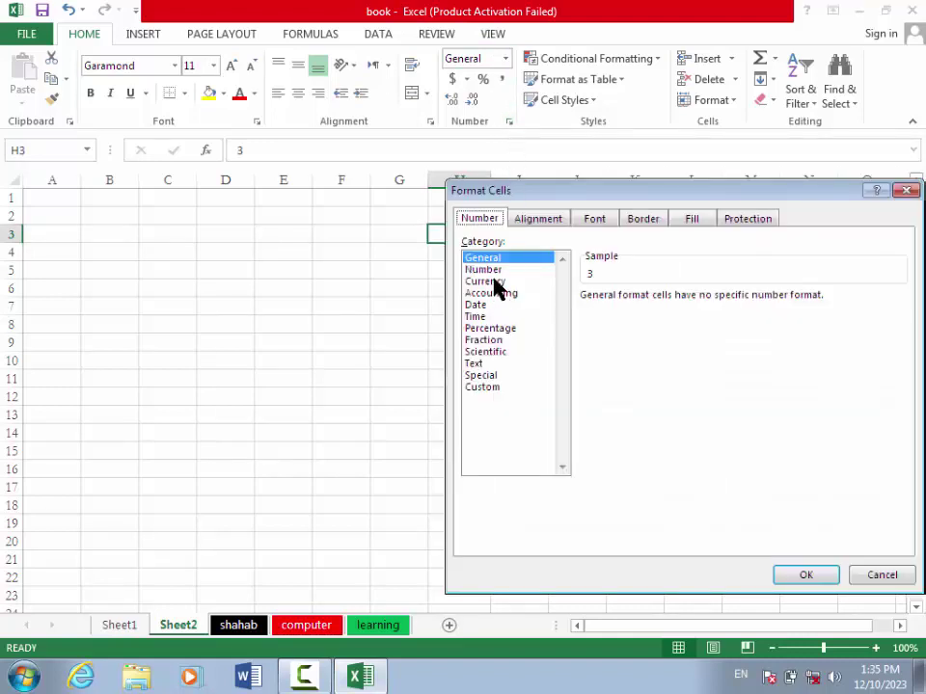
{"action": "left_click", "coordinate": [888, 579]}
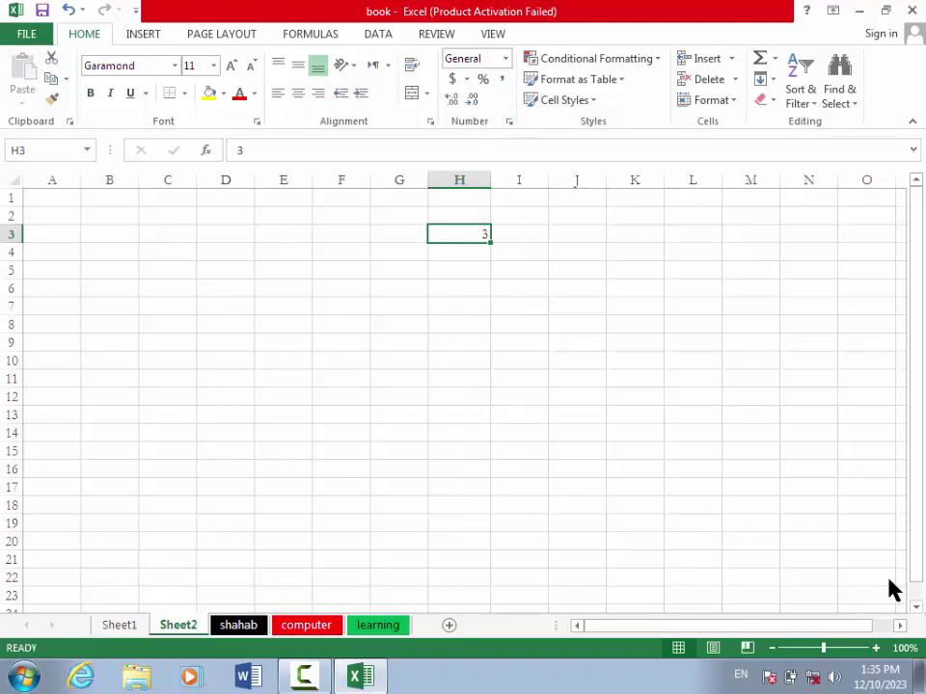
On Sheet1, format the salary values in H9:H13 as Currency with the $ symbol and 2 decimal places.
{"action": "left_click", "coordinate": [121, 629]}
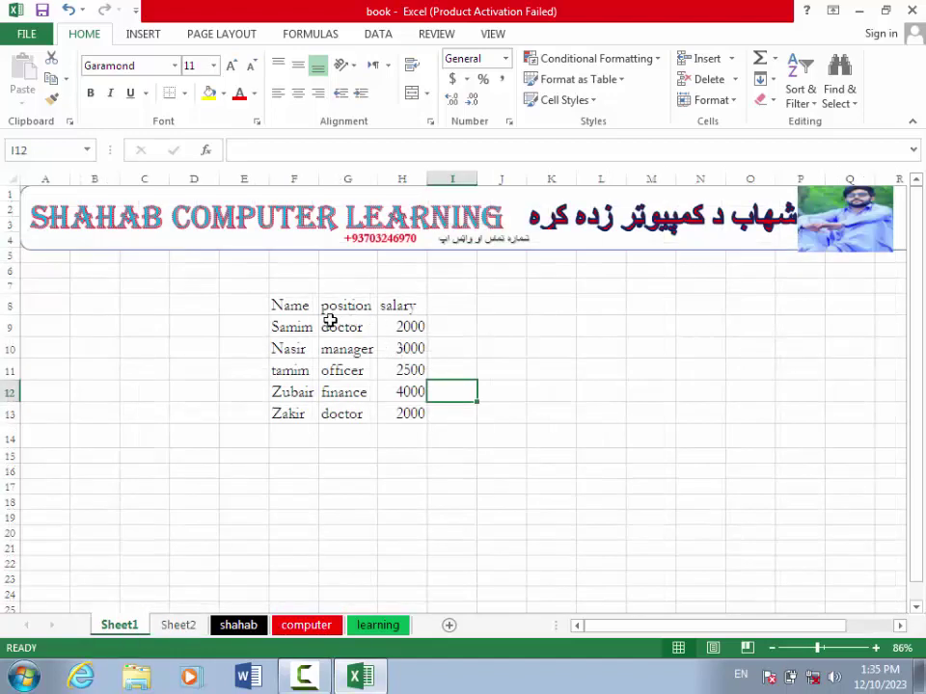
{"action": "left_click", "coordinate": [401, 373]}
{"action": "left_click", "coordinate": [403, 327]}
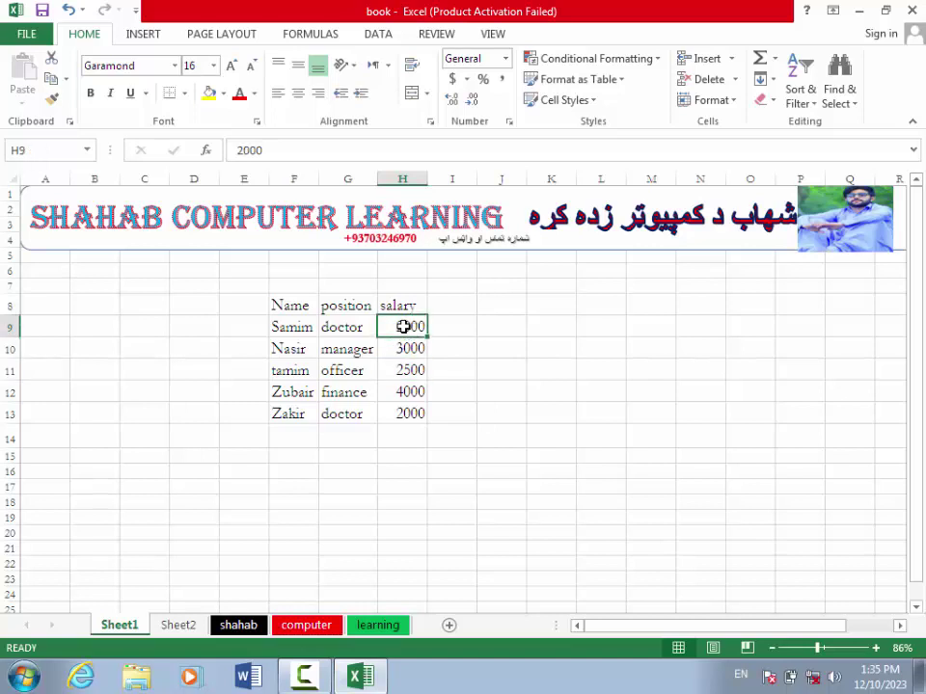
{"action": "left_click_drag", "start_coordinate": [403, 327], "coordinate": [401, 411]}
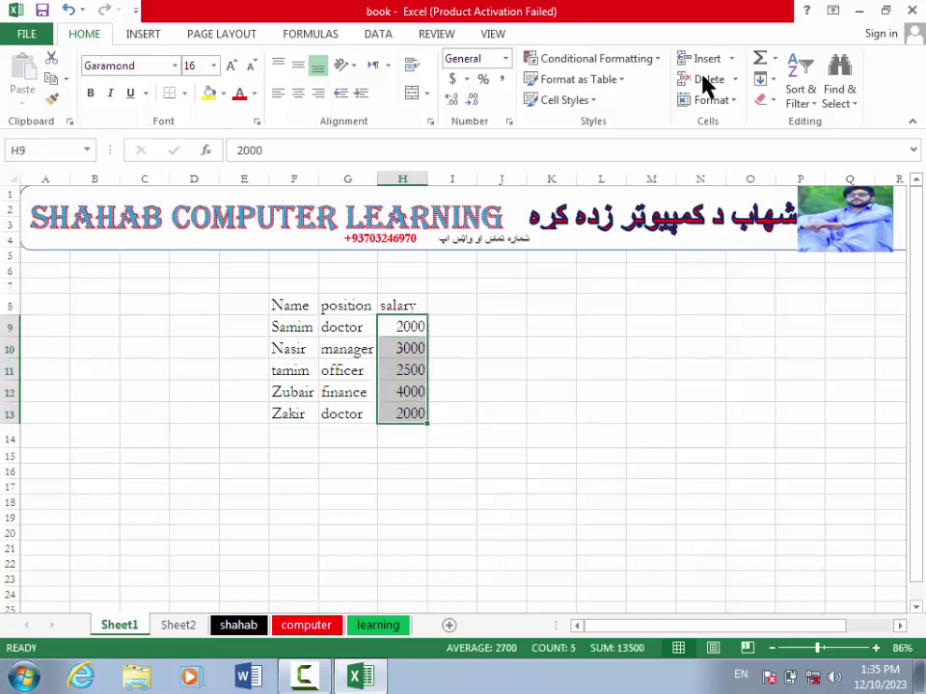
{"action": "left_click", "coordinate": [506, 61]}
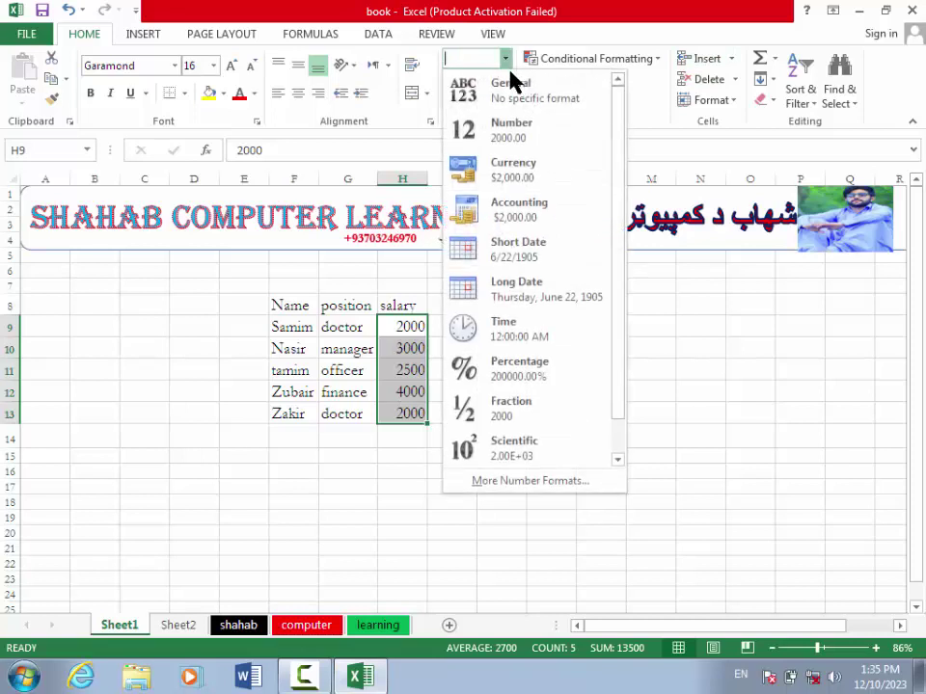
{"action": "left_click", "coordinate": [744, 335]}
{"action": "left_click", "coordinate": [508, 123]}
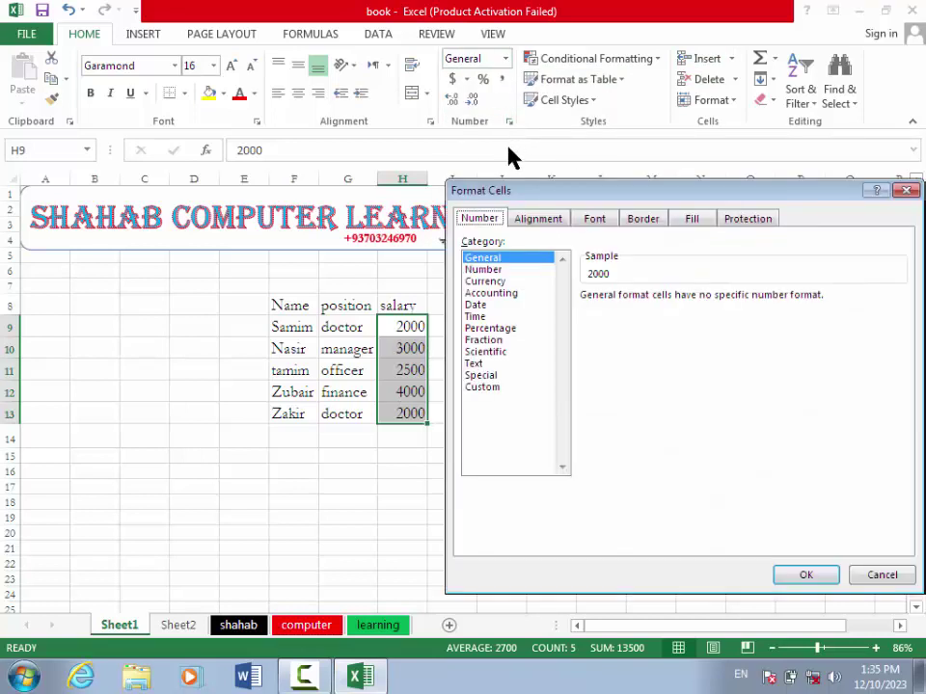
{"action": "left_click", "coordinate": [499, 282]}
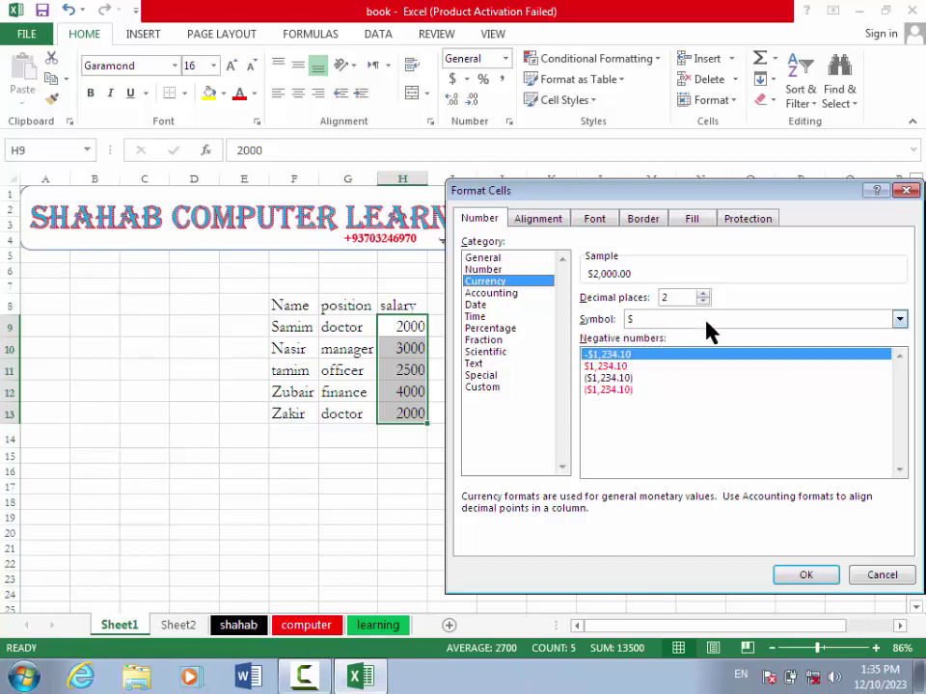
{"action": "left_click", "coordinate": [899, 319]}
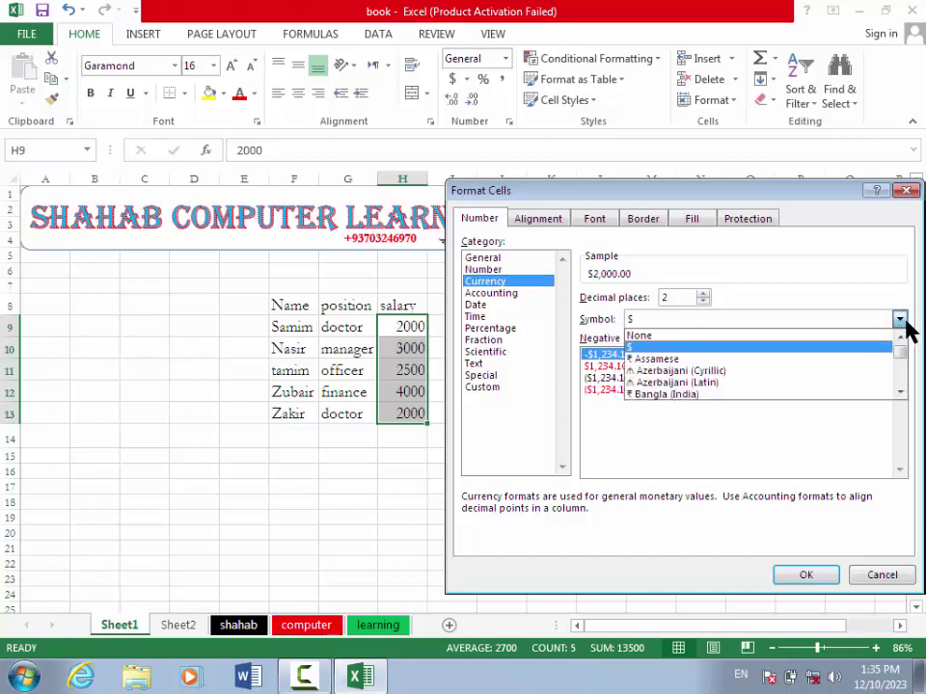
{"action": "left_click", "coordinate": [899, 319]}
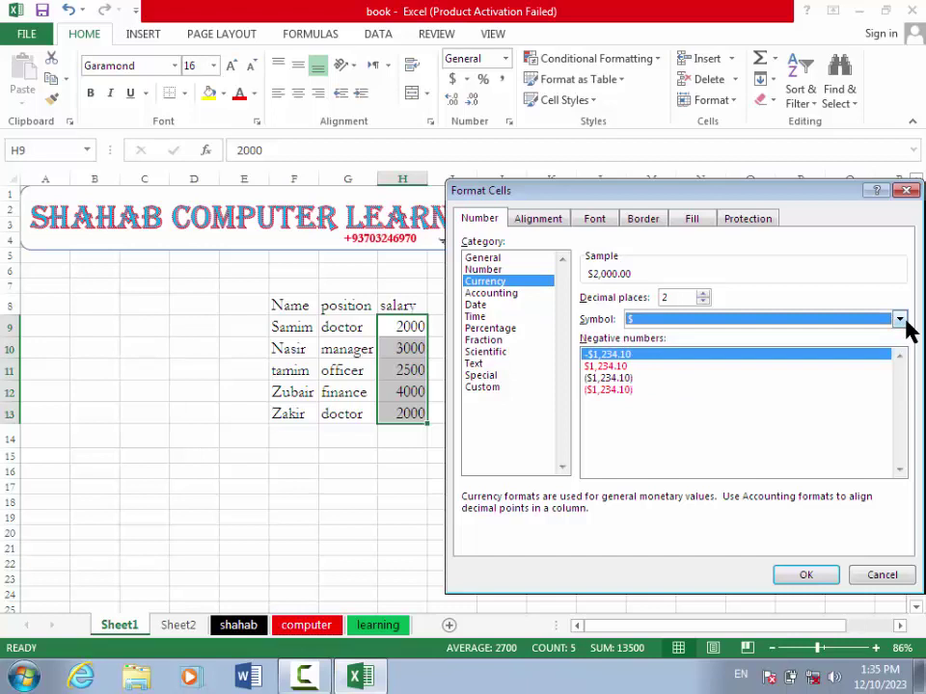
{"action": "left_click", "coordinate": [903, 363]}
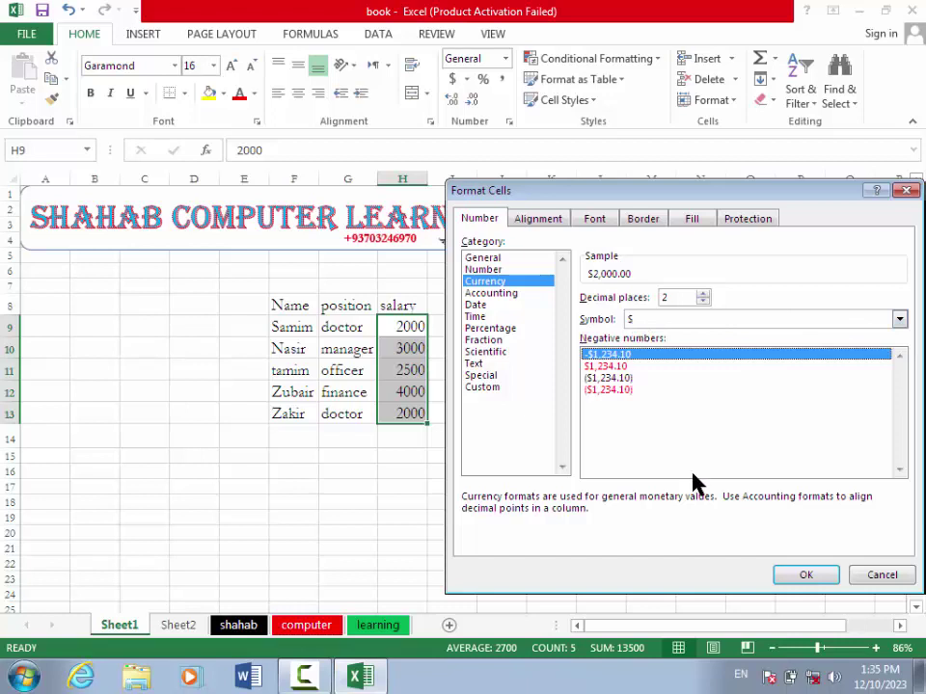
{"action": "left_click", "coordinate": [824, 575]}
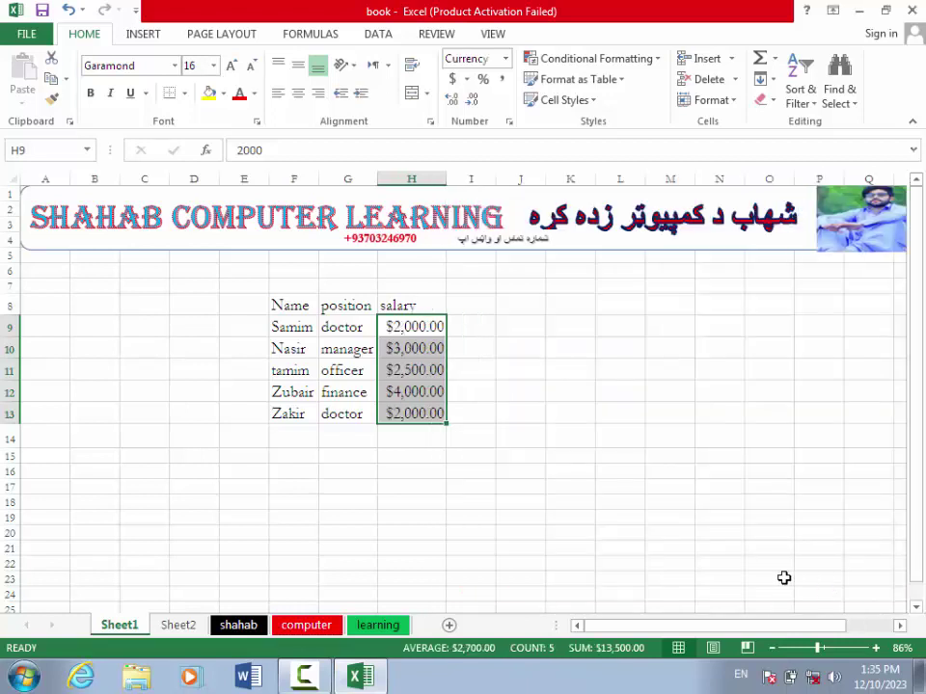
{"action": "left_click", "coordinate": [592, 519]}
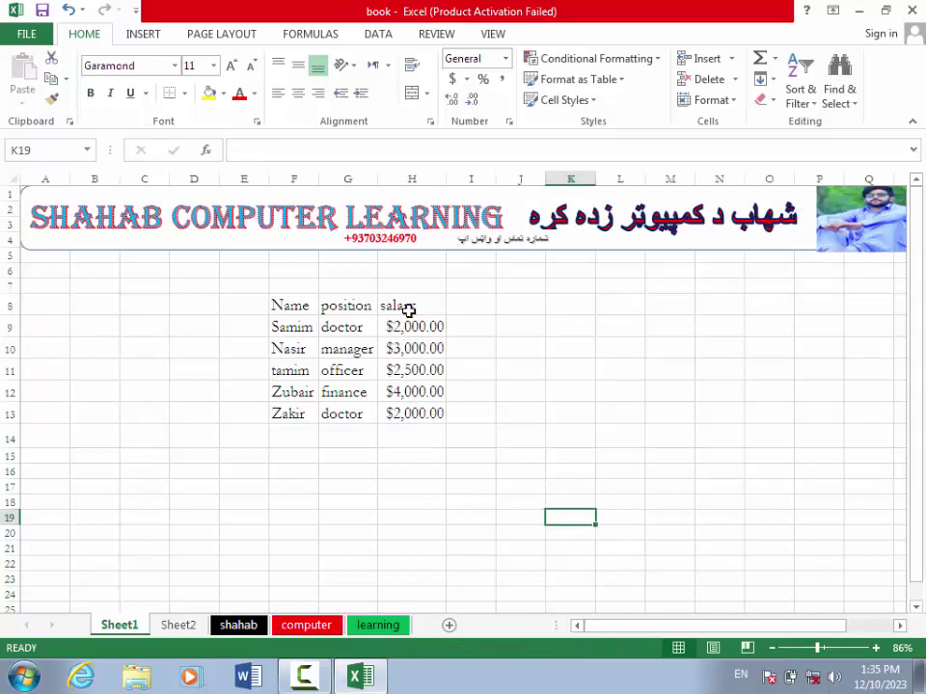
Change the currency symbol of the salary values in H9:H13 to the Pashto symbol.
{"action": "left_click_drag", "start_coordinate": [398, 324], "coordinate": [413, 408]}
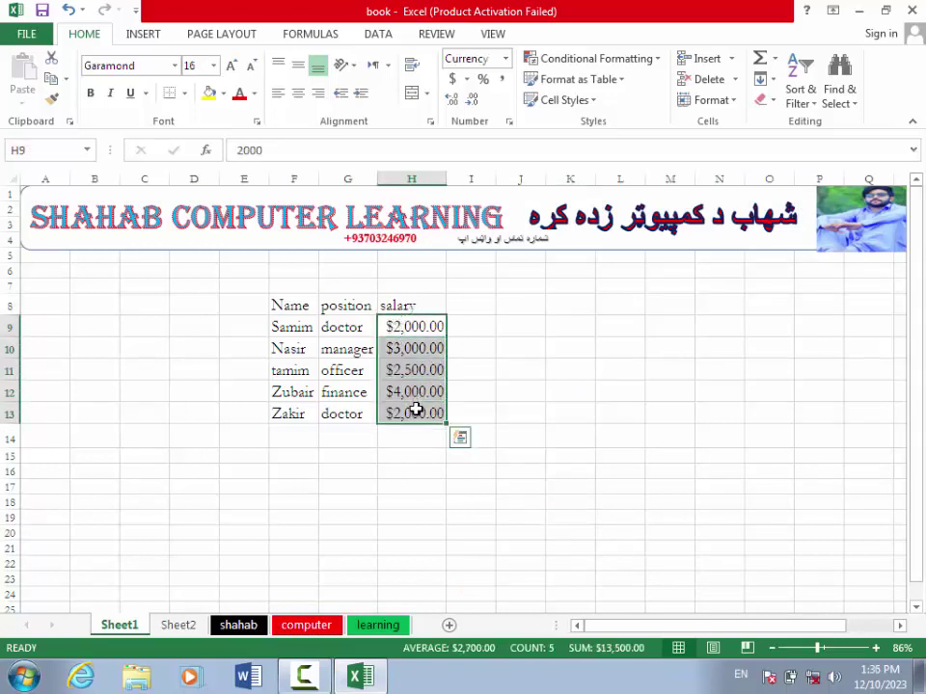
{"action": "left_click", "coordinate": [509, 122]}
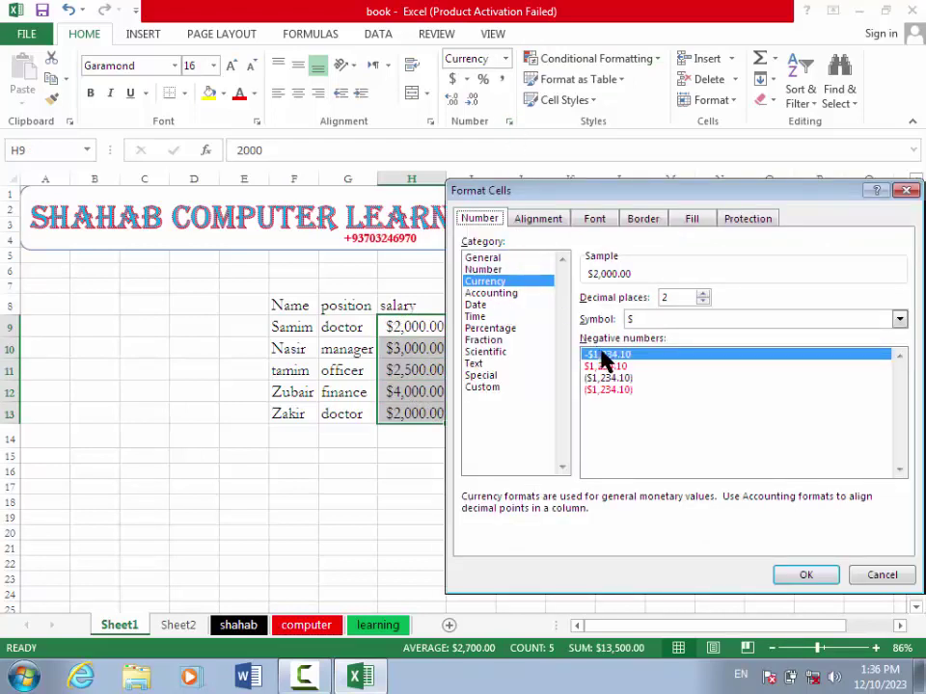
{"action": "left_click", "coordinate": [898, 319]}
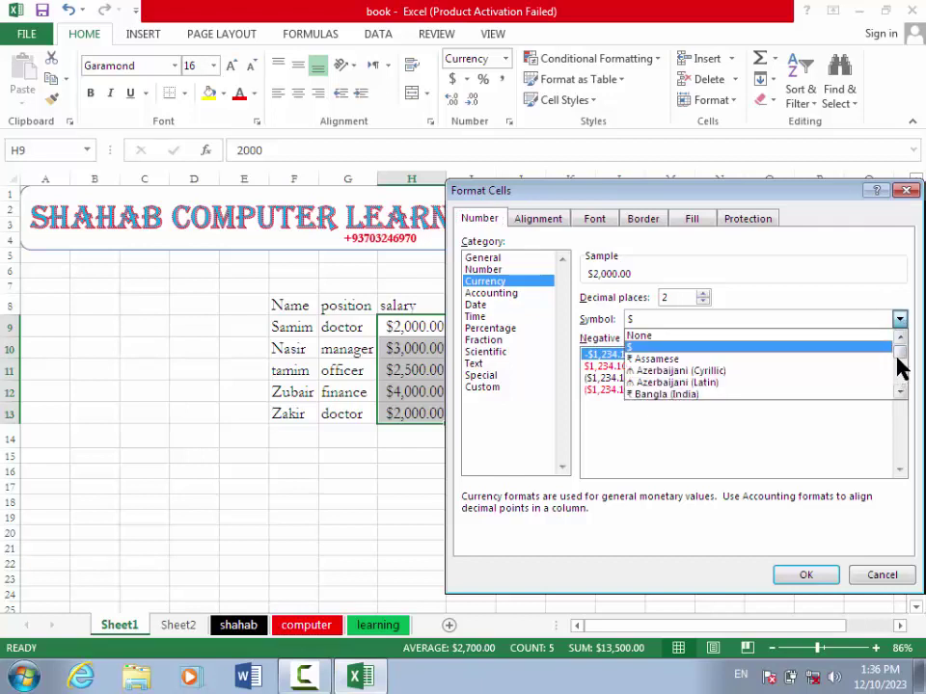
{"action": "left_click", "coordinate": [898, 392]}
{"action": "left_click", "coordinate": [899, 392]}
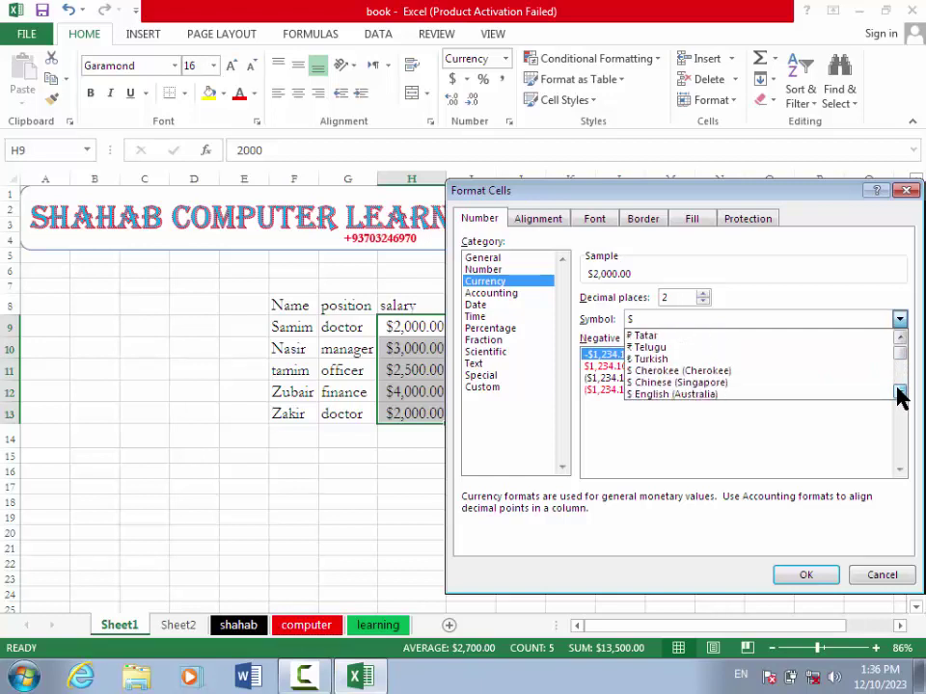
{"action": "left_click", "coordinate": [898, 392]}
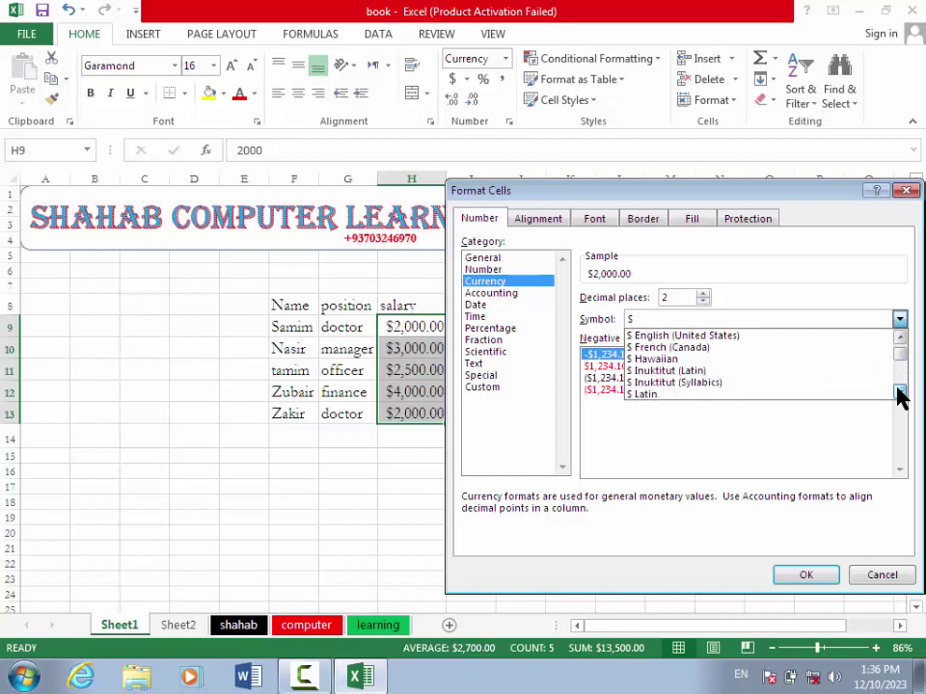
{"action": "left_click", "coordinate": [899, 393]}
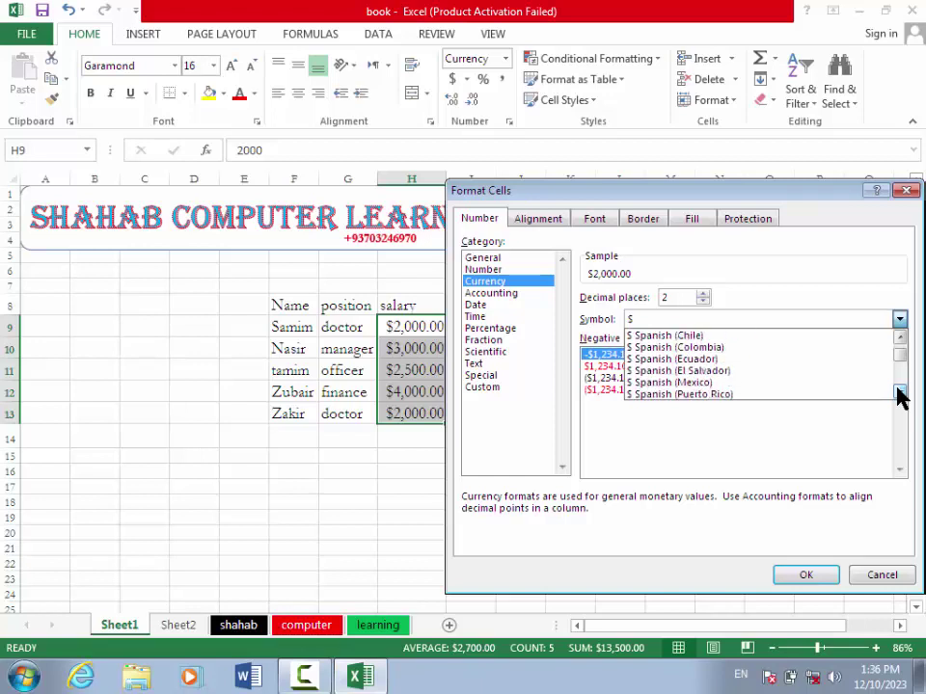
{"action": "left_click", "coordinate": [899, 392]}
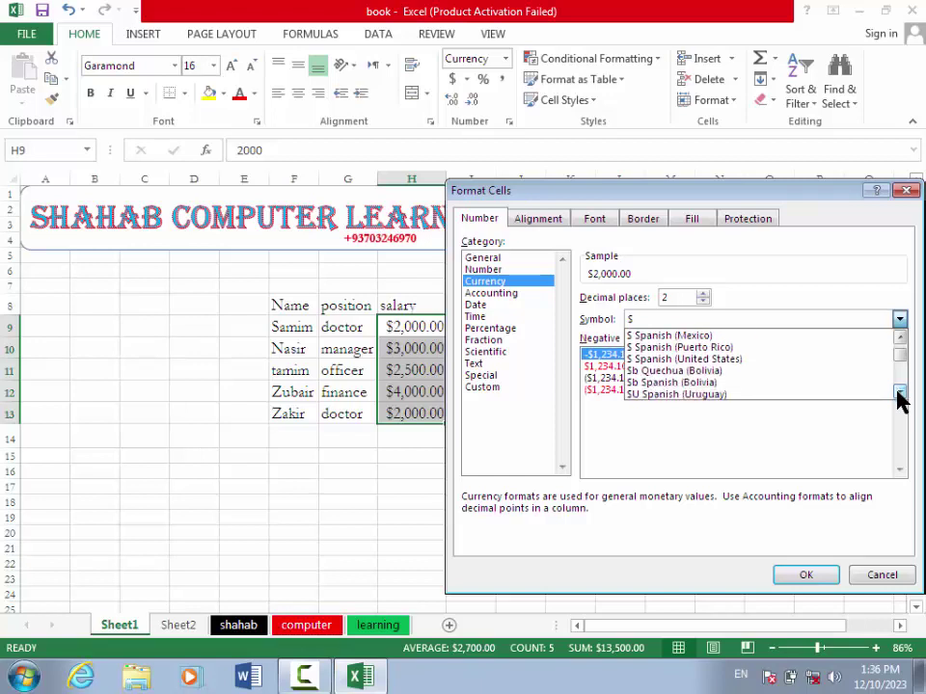
{"action": "left_click", "coordinate": [899, 392]}
{"action": "left_click", "coordinate": [899, 393]}
{"action": "left_click", "coordinate": [898, 392]}
{"action": "left_click", "coordinate": [899, 392]}
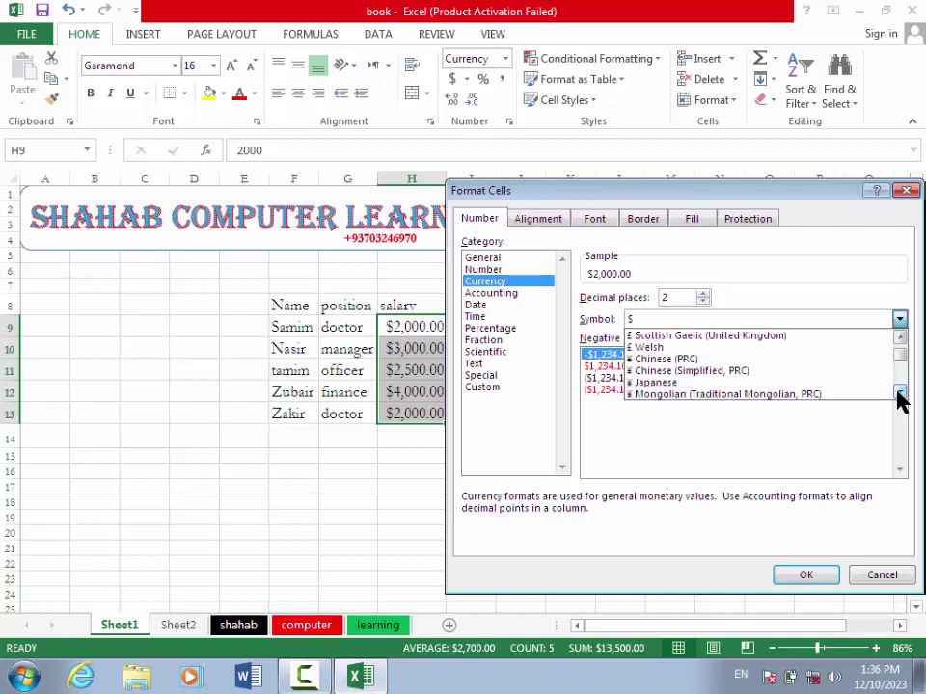
{"action": "left_click", "coordinate": [899, 393]}
{"action": "left_click", "coordinate": [899, 392]}
{"action": "left_click", "coordinate": [899, 392]}
{"action": "left_click", "coordinate": [899, 392]}
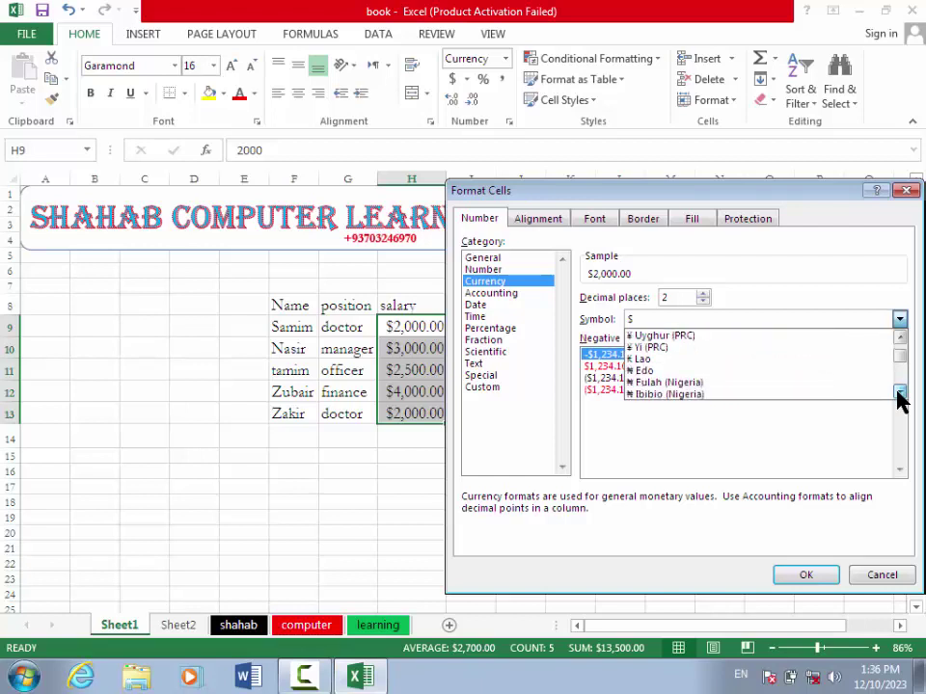
{"action": "left_click", "coordinate": [899, 393]}
{"action": "left_click", "coordinate": [899, 392]}
{"action": "left_click", "coordinate": [899, 392]}
{"action": "left_click", "coordinate": [899, 392]}
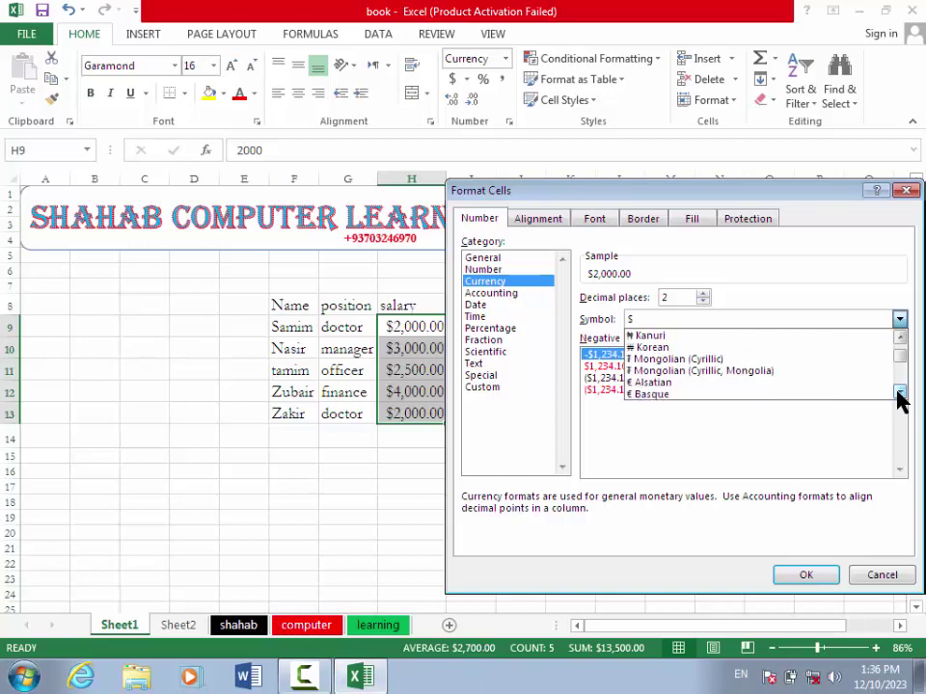
{"action": "left_click", "coordinate": [898, 393]}
{"action": "left_click", "coordinate": [899, 393]}
{"action": "left_click", "coordinate": [899, 393]}
{"action": "left_click", "coordinate": [899, 393]}
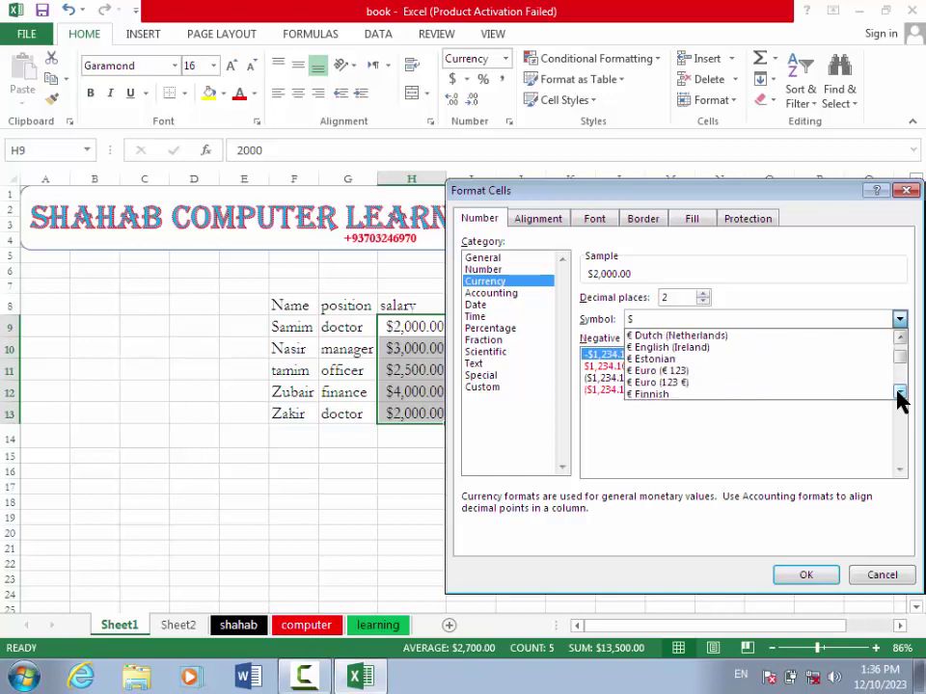
{"action": "left_click", "coordinate": [899, 393]}
{"action": "left_click", "coordinate": [899, 393]}
{"action": "left_click", "coordinate": [899, 393]}
{"action": "left_click", "coordinate": [899, 393]}
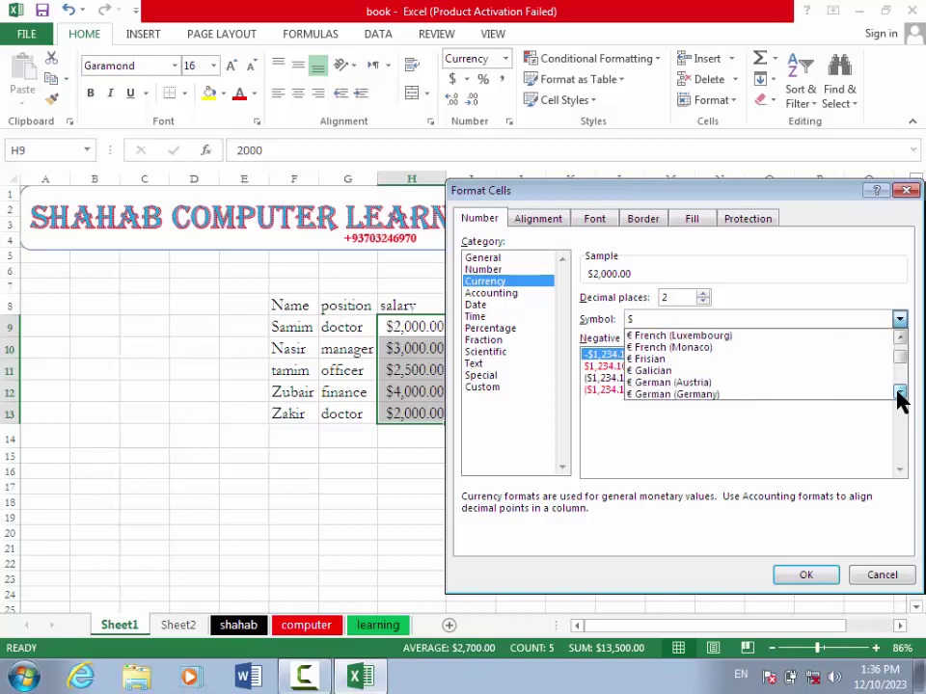
{"action": "left_click", "coordinate": [899, 393]}
{"action": "left_click", "coordinate": [899, 392]}
{"action": "left_click", "coordinate": [898, 393]}
{"action": "left_click", "coordinate": [899, 393]}
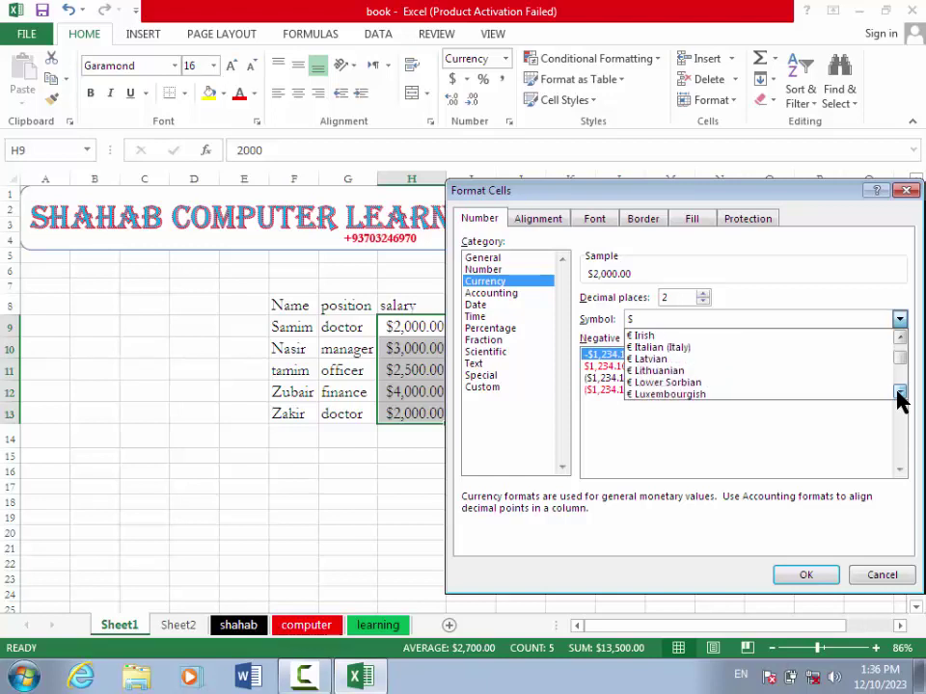
{"action": "left_click", "coordinate": [899, 393]}
{"action": "left_click", "coordinate": [899, 392]}
{"action": "left_click", "coordinate": [899, 393]}
{"action": "left_click", "coordinate": [899, 392]}
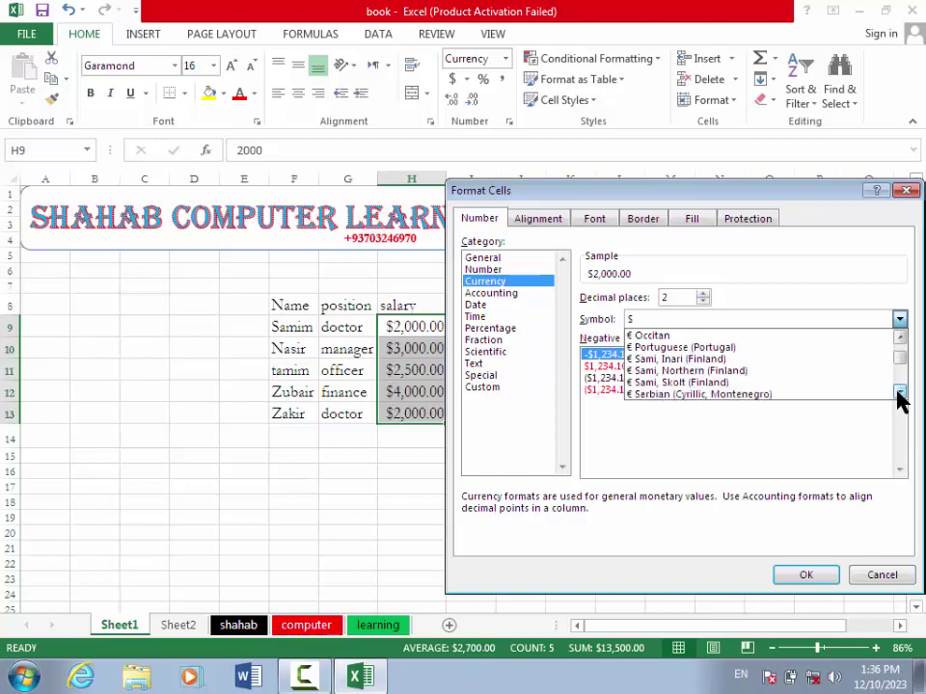
{"action": "left_click", "coordinate": [899, 393]}
{"action": "left_click", "coordinate": [898, 393]}
{"action": "left_click", "coordinate": [899, 392]}
{"action": "left_click", "coordinate": [899, 393]}
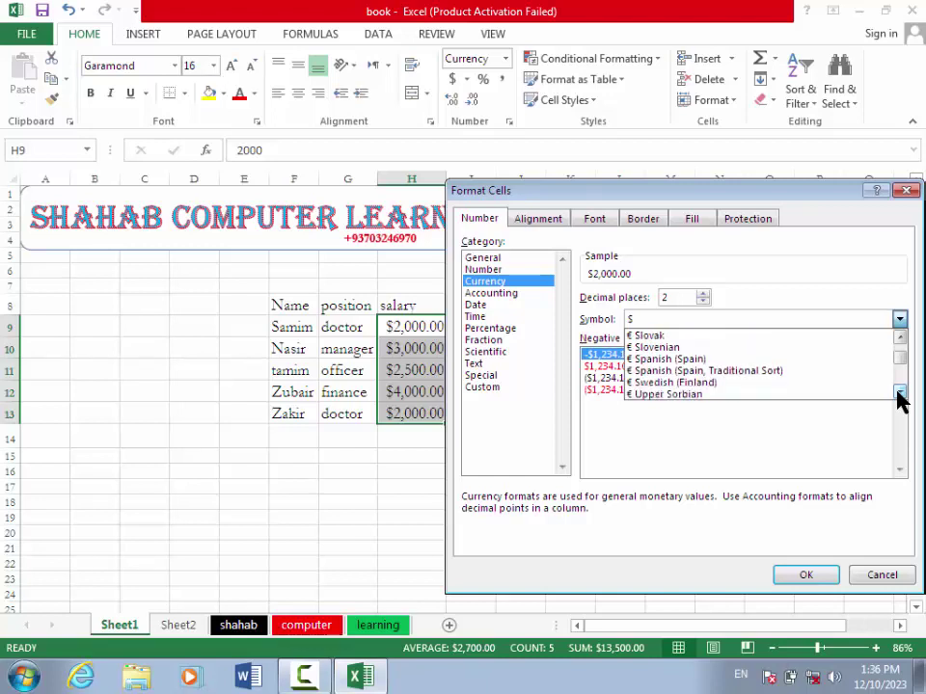
{"action": "left_click", "coordinate": [899, 393]}
{"action": "left_click", "coordinate": [899, 393]}
{"action": "left_click", "coordinate": [899, 392]}
{"action": "left_click", "coordinate": [898, 392]}
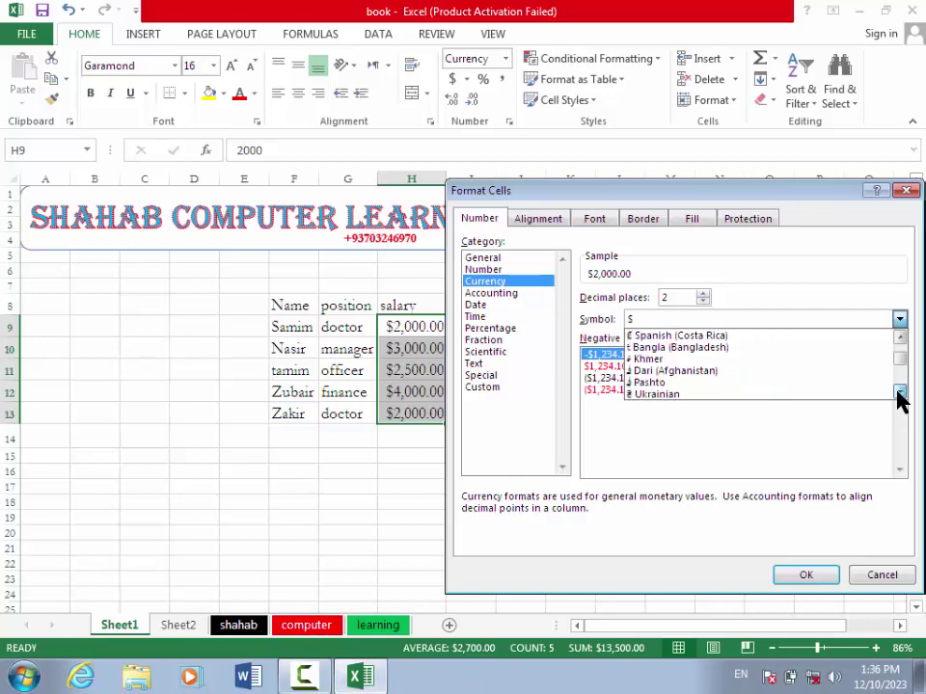
{"action": "left_click", "coordinate": [654, 383]}
{"action": "left_click", "coordinate": [804, 575]}
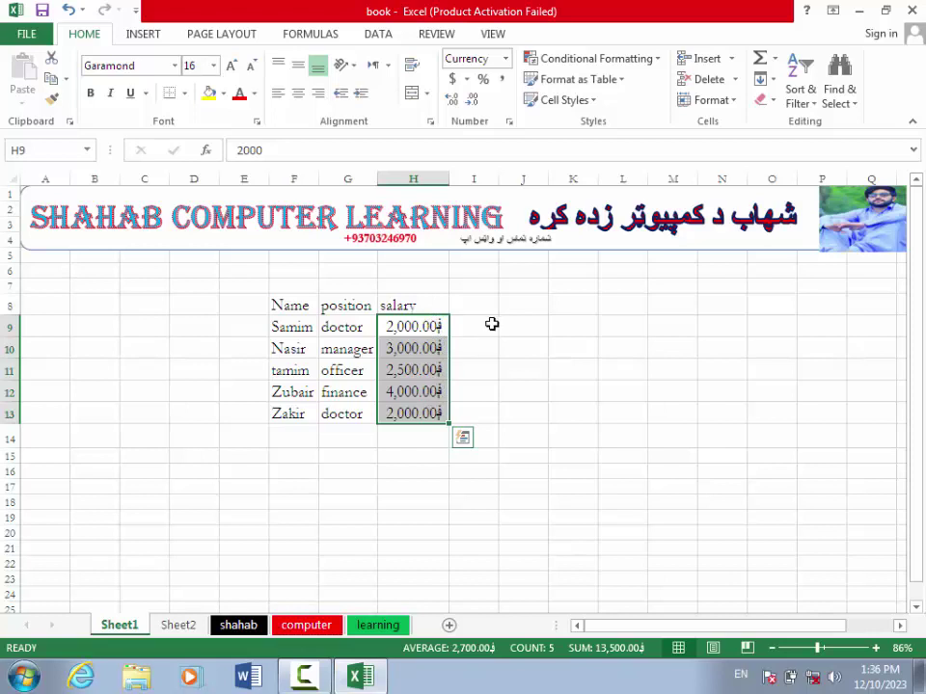
Apply the Accounting format with 0 decimal places and the $ symbol to the salary values in H9:H13.
{"action": "left_click", "coordinate": [509, 122]}
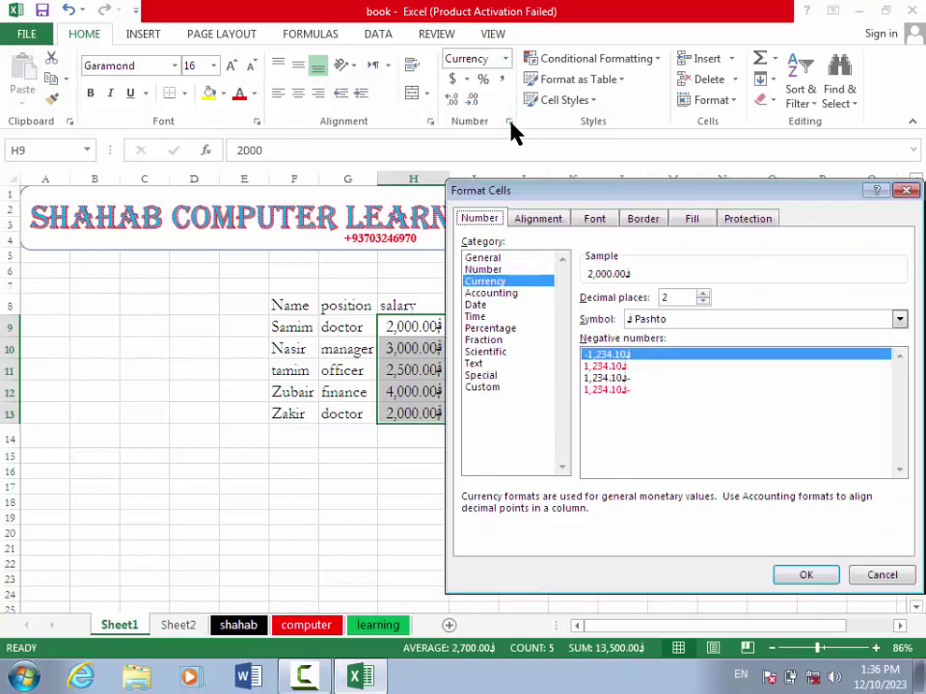
{"action": "left_click", "coordinate": [493, 293]}
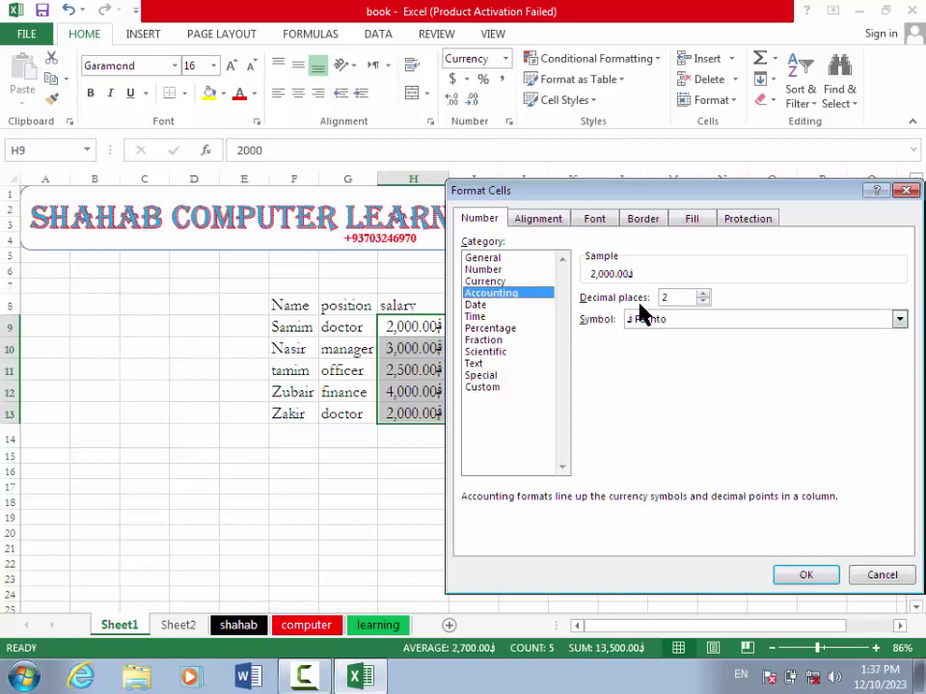
{"action": "left_click", "coordinate": [703, 301]}
{"action": "left_click", "coordinate": [703, 302]}
{"action": "left_click", "coordinate": [899, 319]}
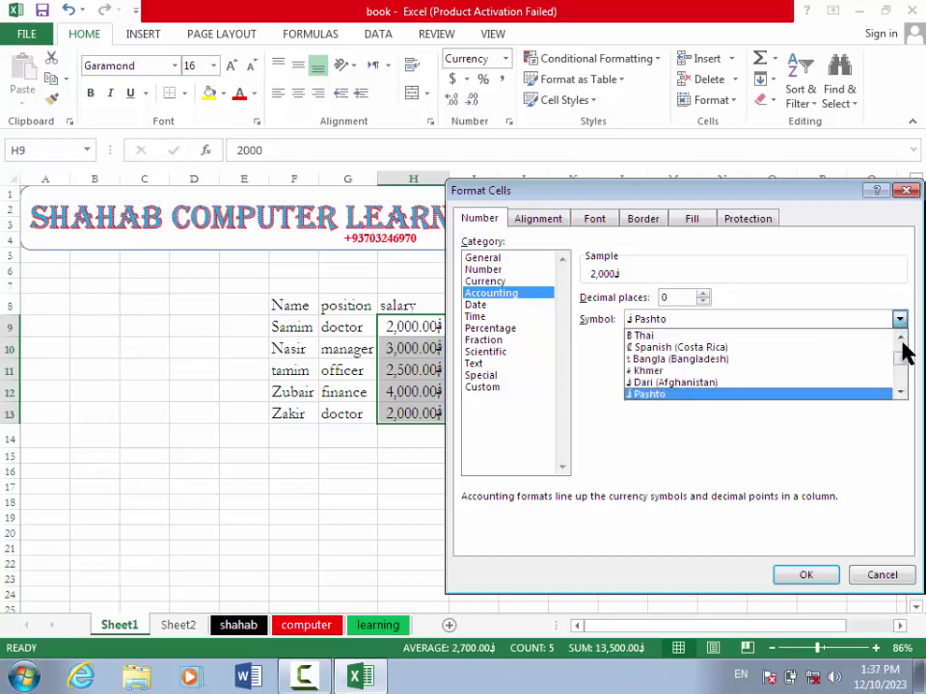
{"action": "scroll", "coordinate": [901, 355], "scroll_direction": "up", "scroll_amount": 15}
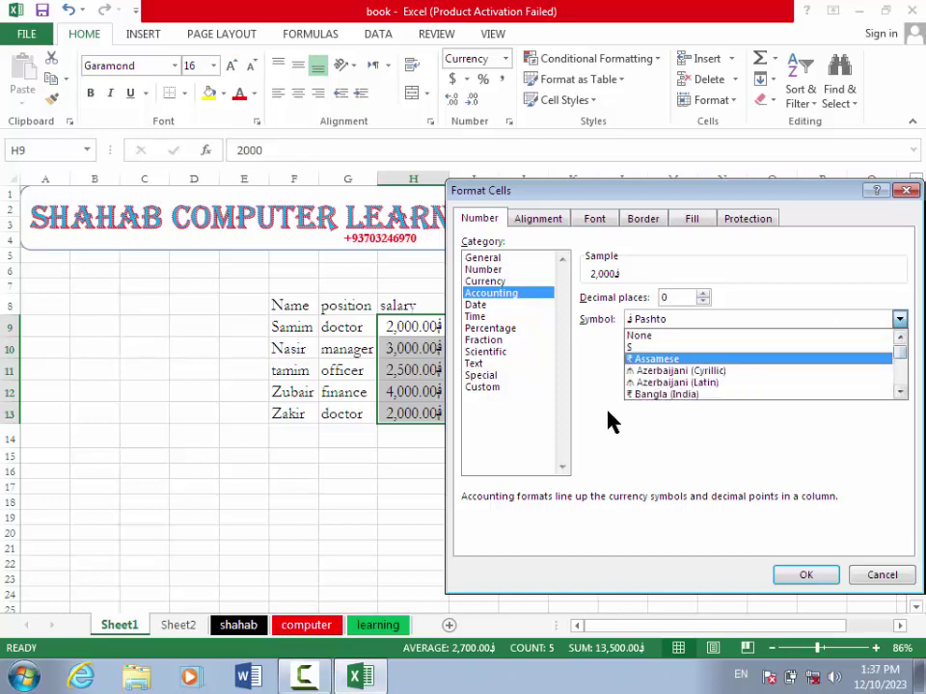
{"action": "left_click", "coordinate": [633, 347]}
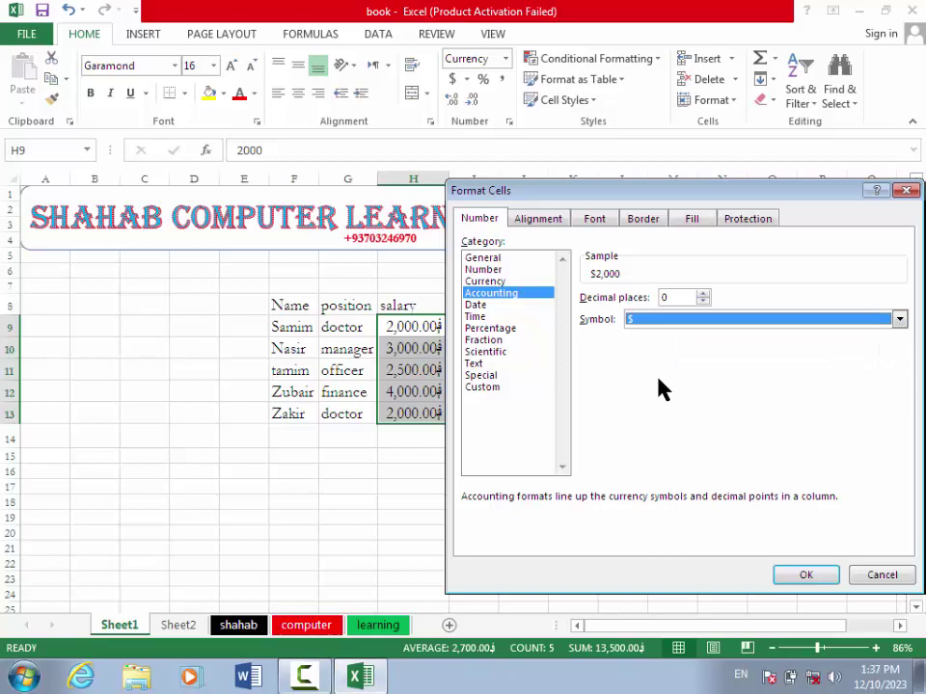
{"action": "left_click", "coordinate": [802, 579]}
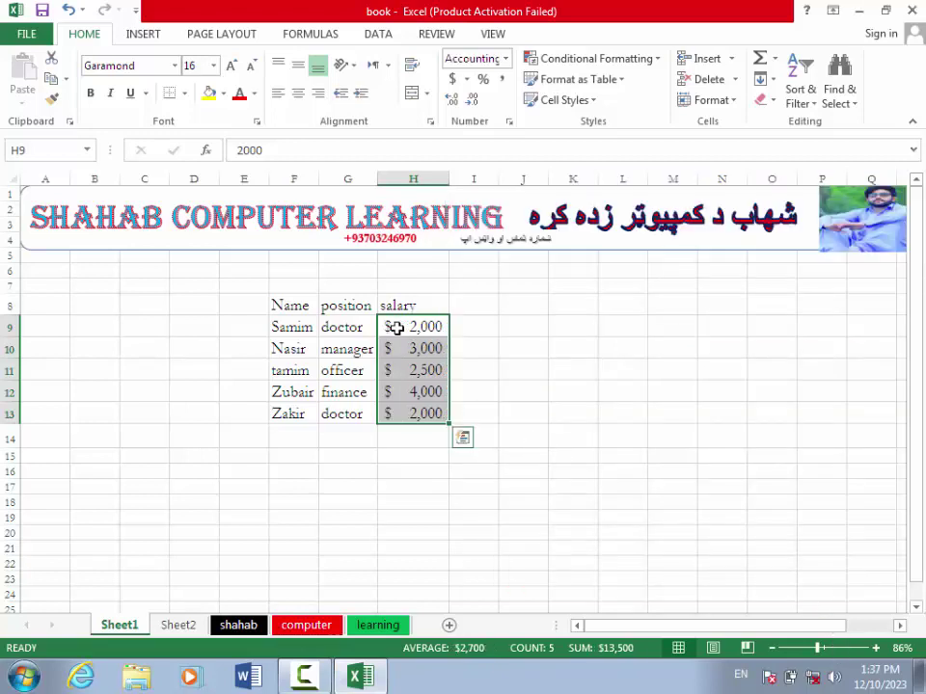
{"action": "left_click", "coordinate": [513, 394]}
{"action": "left_click_drag", "start_coordinate": [434, 415], "coordinate": [415, 324]}
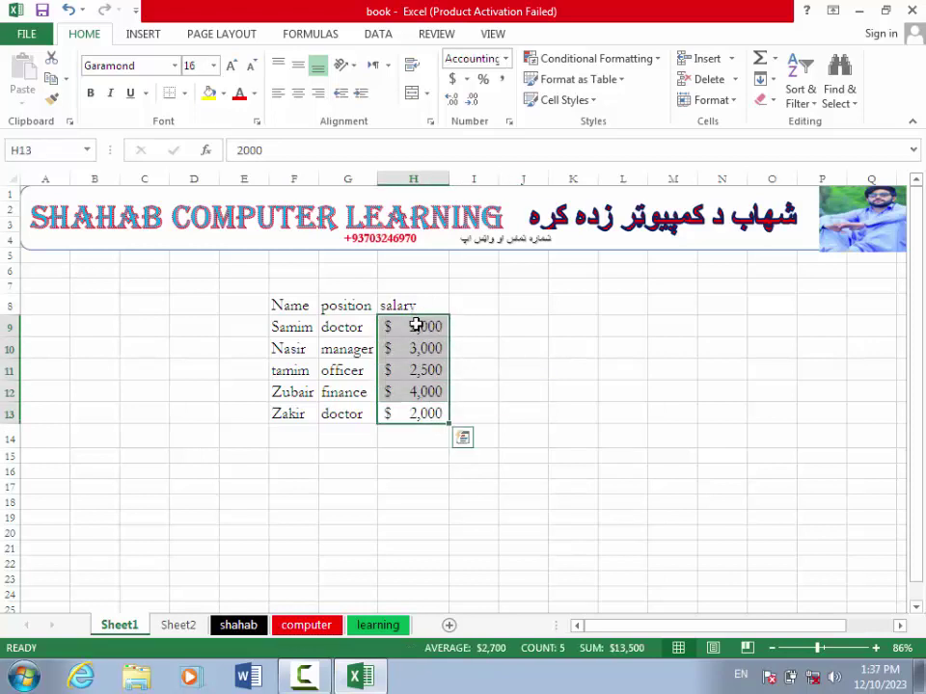
{"action": "left_click", "coordinate": [508, 121]}
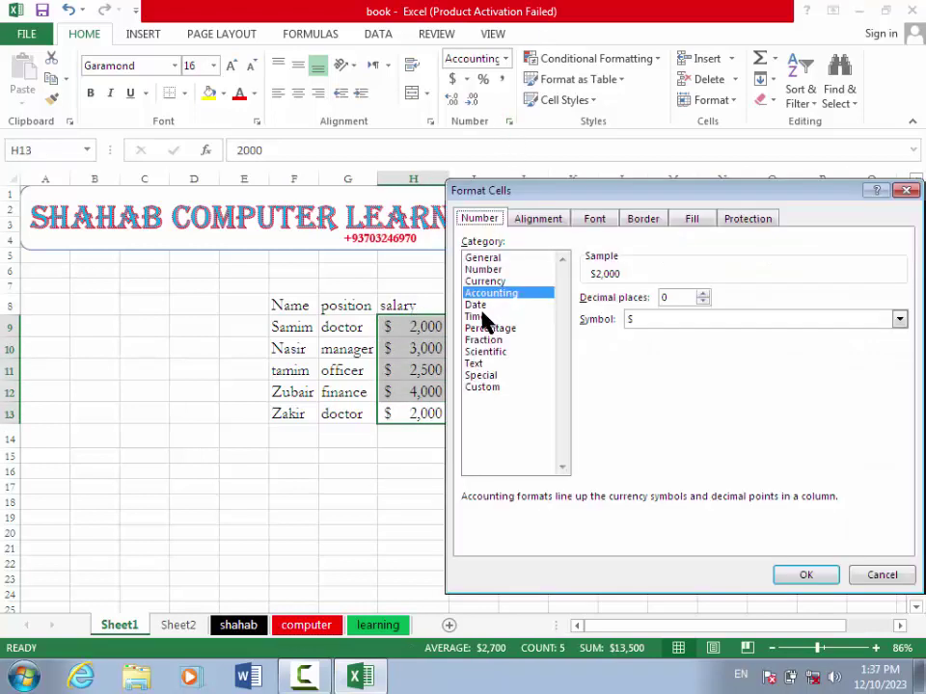
{"action": "left_click", "coordinate": [879, 577]}
{"action": "left_click", "coordinate": [560, 416]}
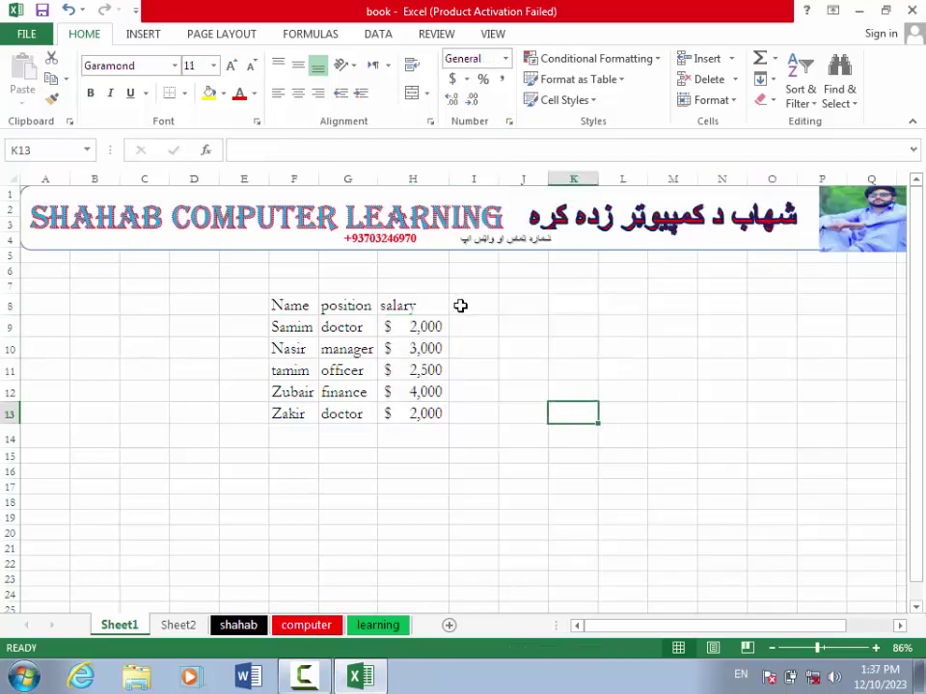
Add the column header "date" in cell I8, beside the salary header.
{"action": "left_click", "coordinate": [460, 305]}
{"action": "type", "text": "d"}
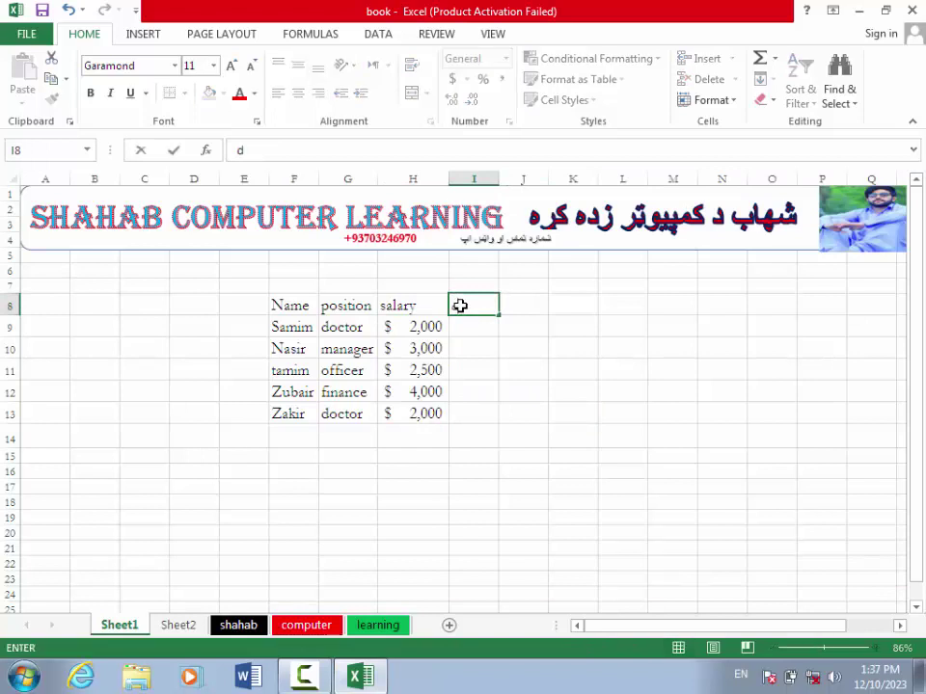
{"action": "type", "text": "ate"}
Enter the date 02/3/23 in cell I9 and fill the date series down to I13.
{"action": "left_click", "coordinate": [473, 323]}
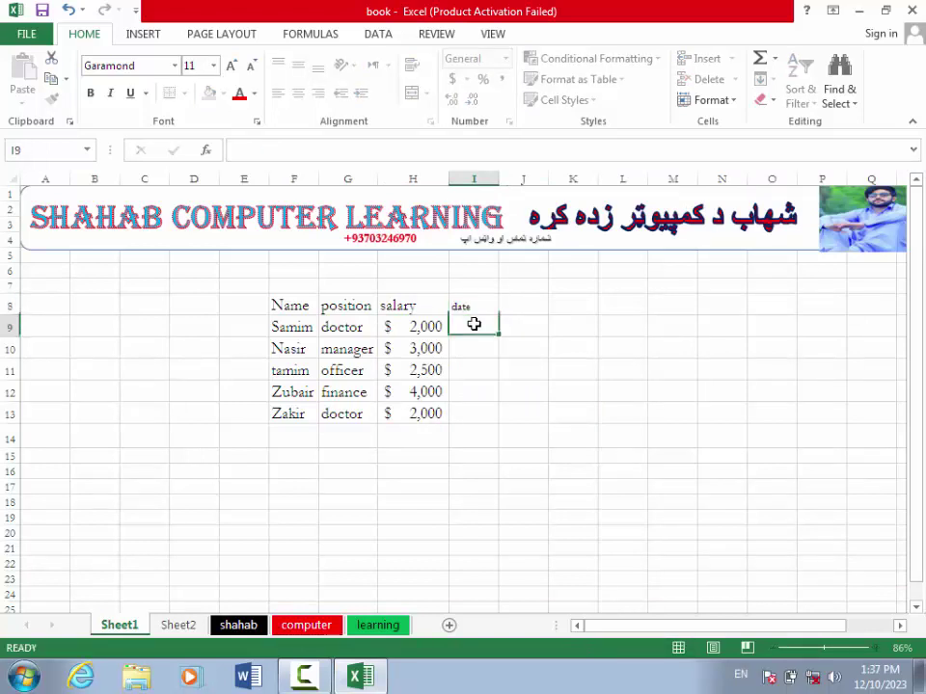
{"action": "type", "text": "02/3/23"}
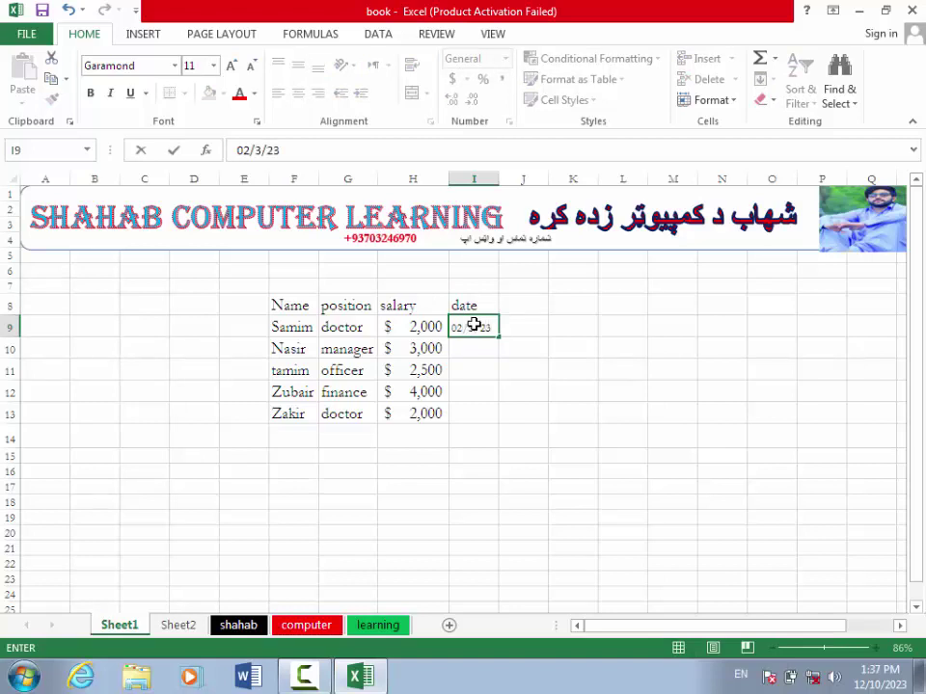
{"action": "key", "text": "Return"}
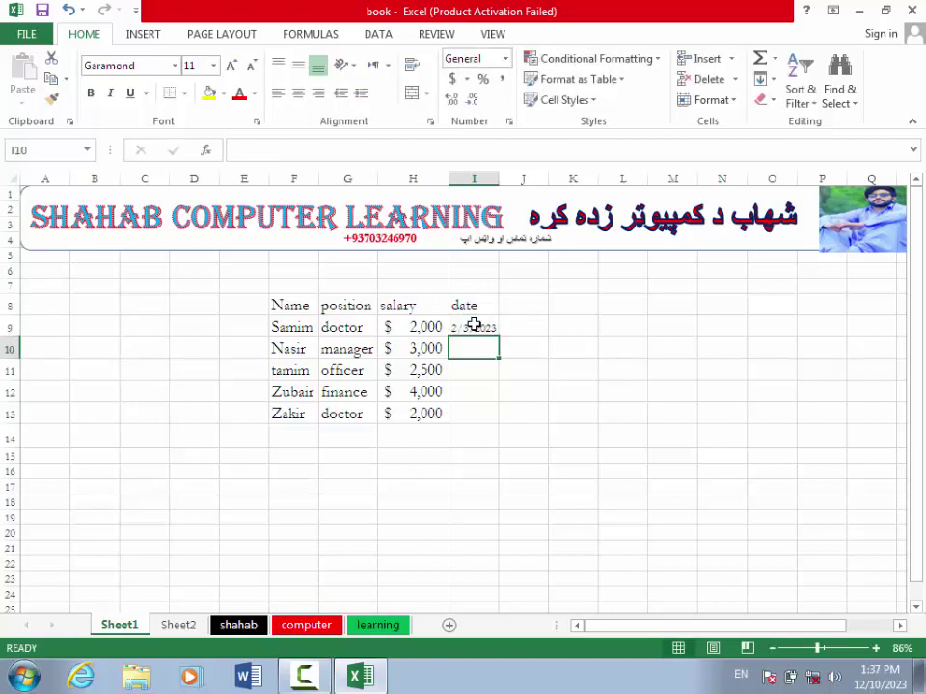
{"action": "left_click", "coordinate": [470, 326]}
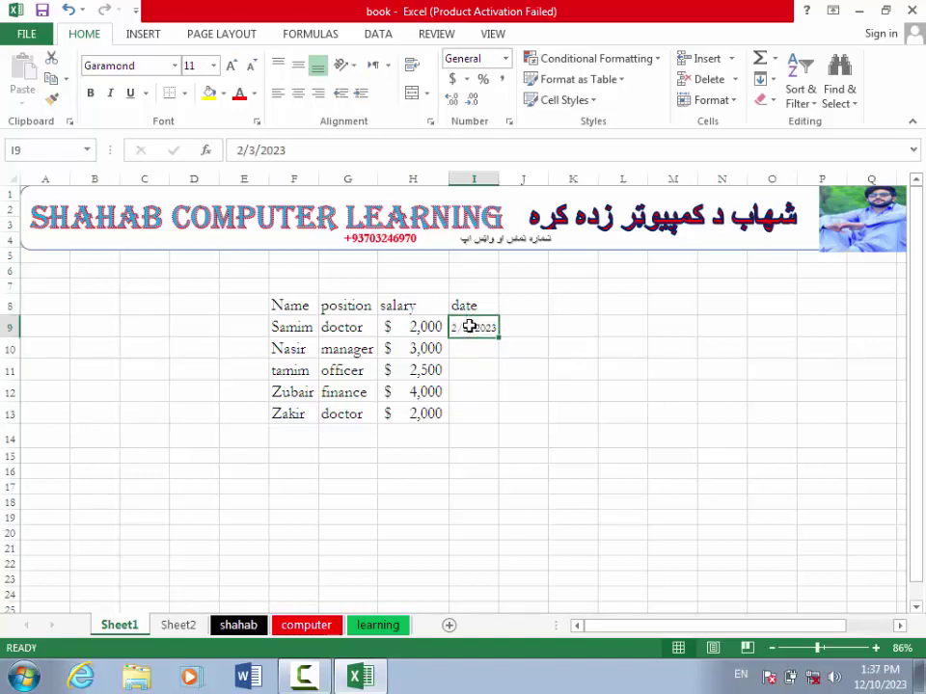
{"action": "left_click_drag", "start_coordinate": [498, 335], "coordinate": [490, 417]}
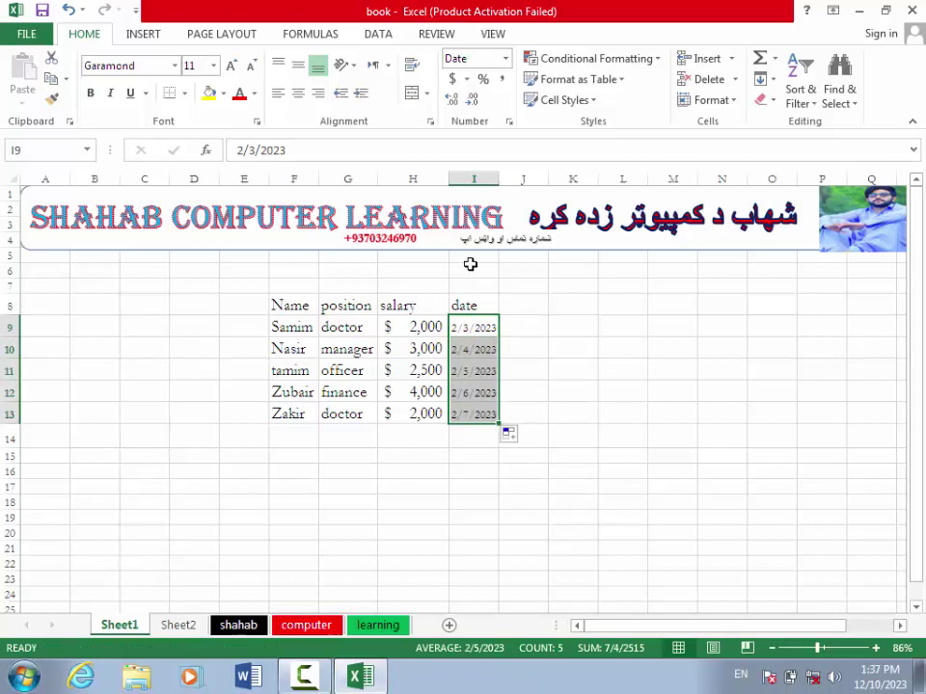
Apply the Date format type *Wednesday, March 14, 2012 with the English (United States) locale to the dates in I9:I13.
{"action": "left_click", "coordinate": [505, 59]}
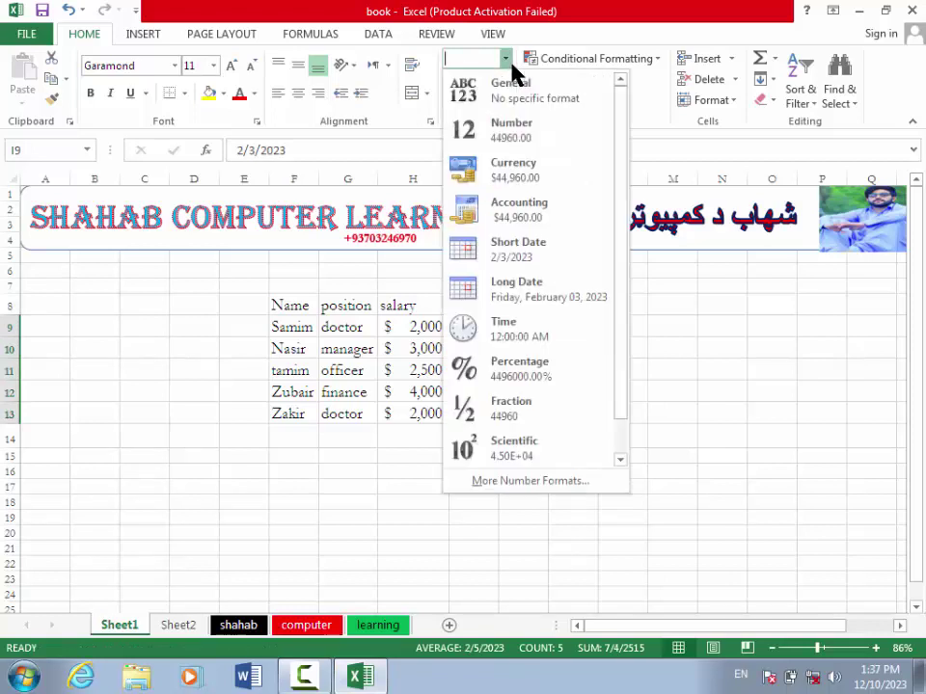
{"action": "left_click", "coordinate": [658, 338]}
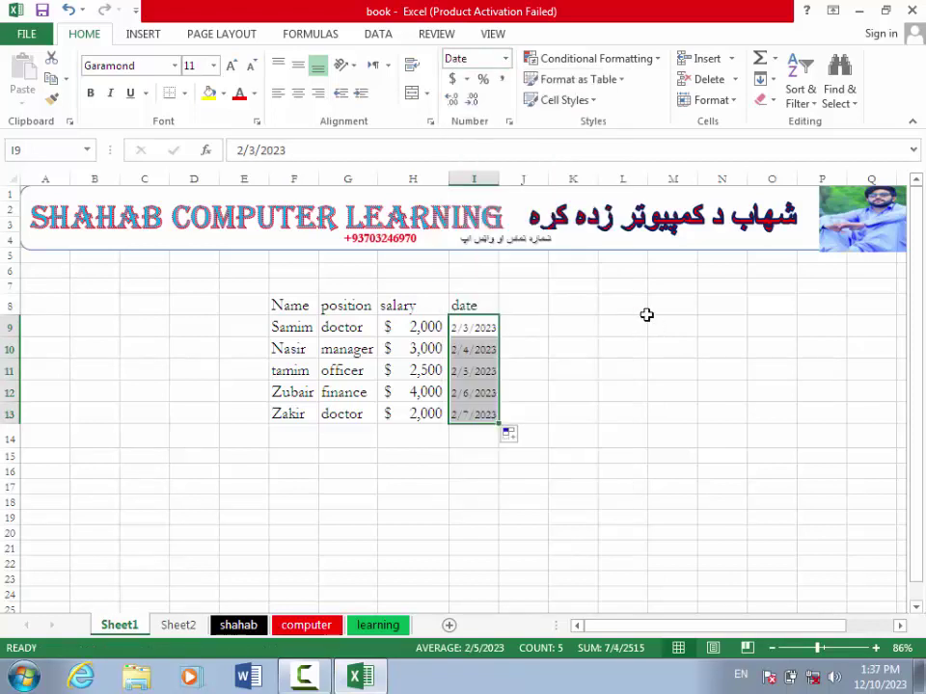
{"action": "left_click", "coordinate": [508, 123]}
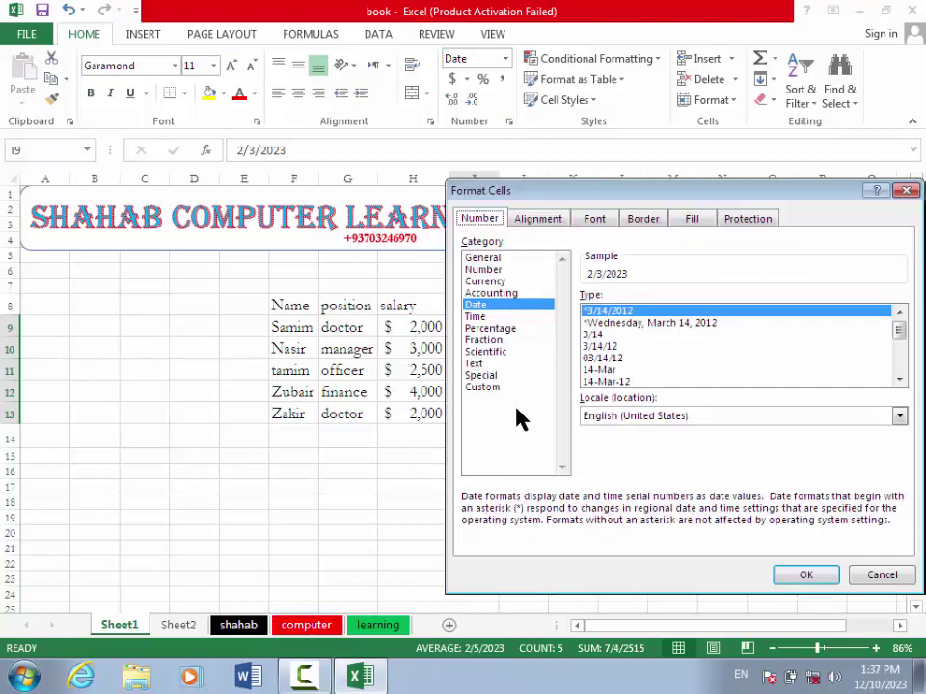
{"action": "left_click", "coordinate": [476, 317]}
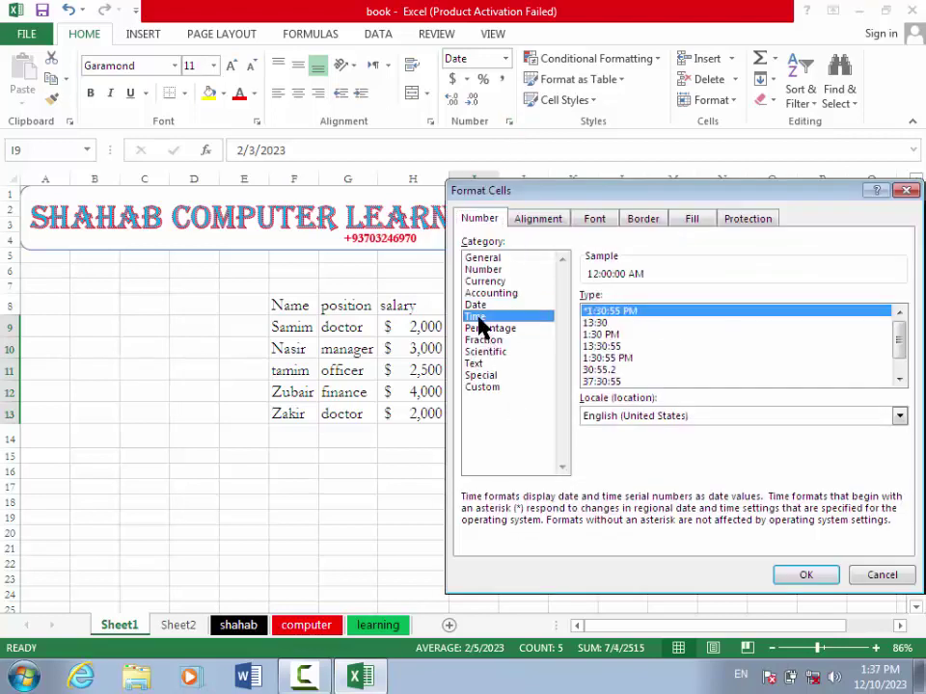
{"action": "left_click", "coordinate": [478, 304]}
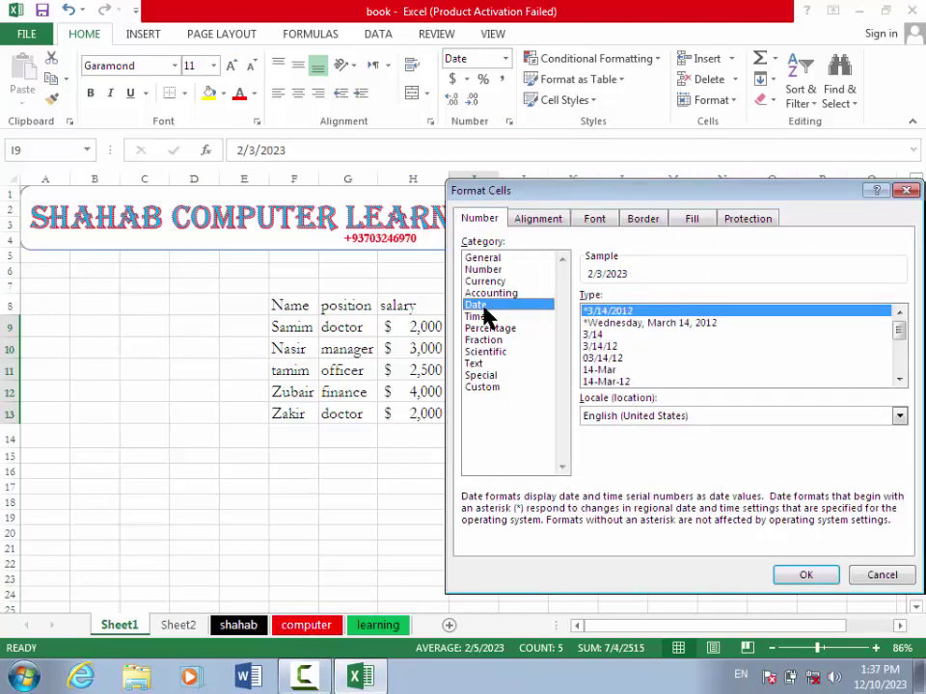
{"action": "left_click", "coordinate": [639, 324]}
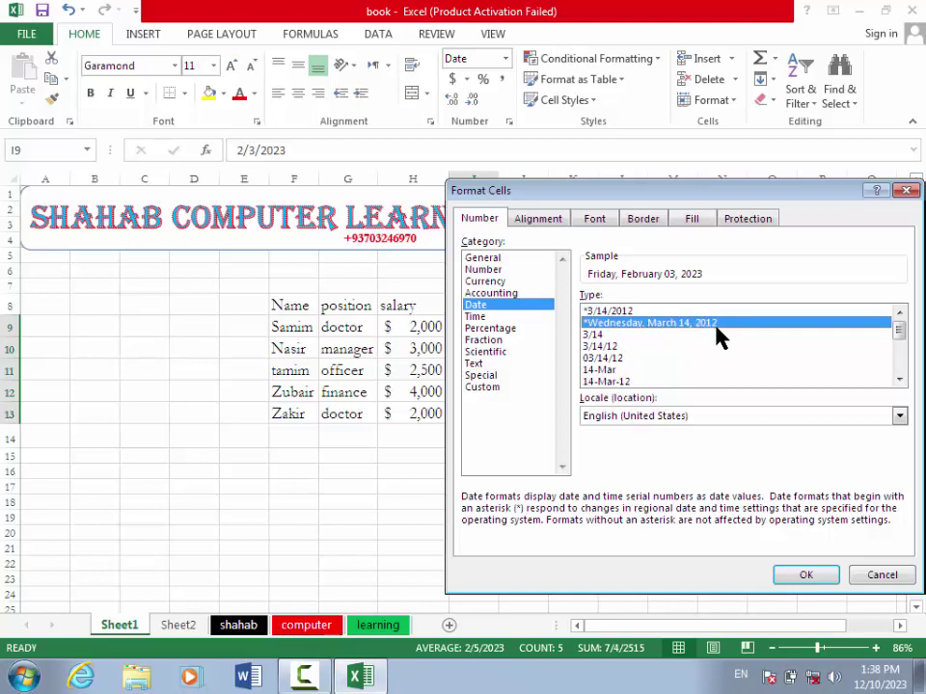
{"action": "left_click", "coordinate": [898, 416]}
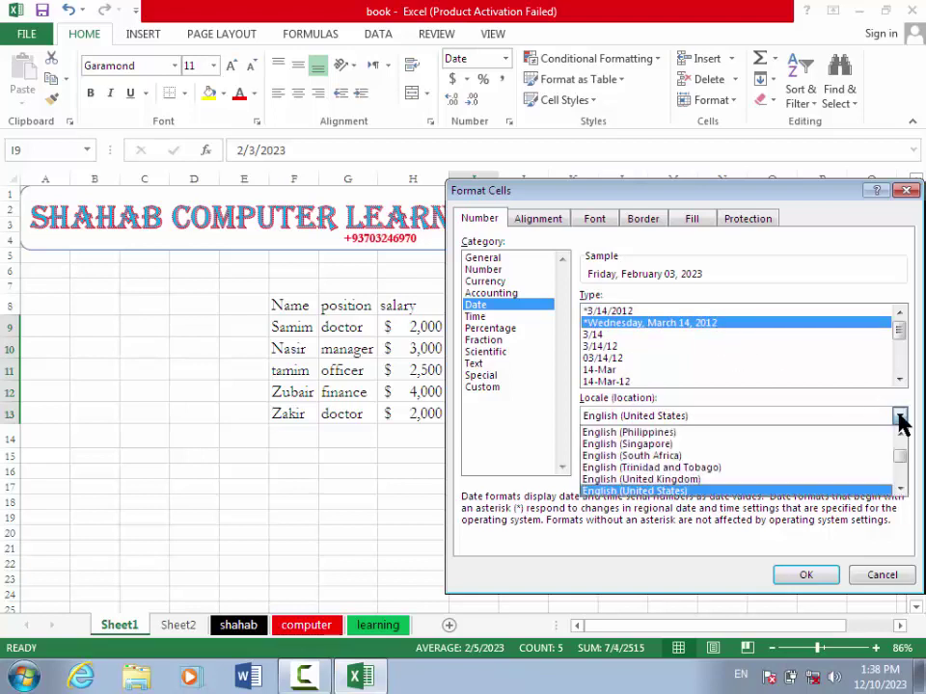
{"action": "left_click_drag", "start_coordinate": [903, 465], "coordinate": [901, 416]}
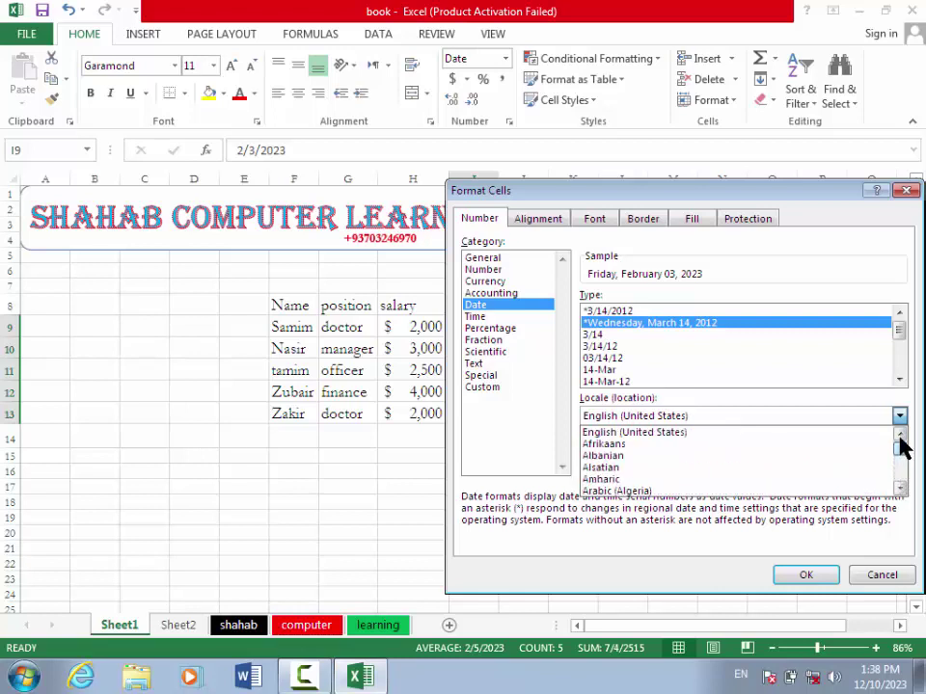
{"action": "left_click", "coordinate": [901, 418]}
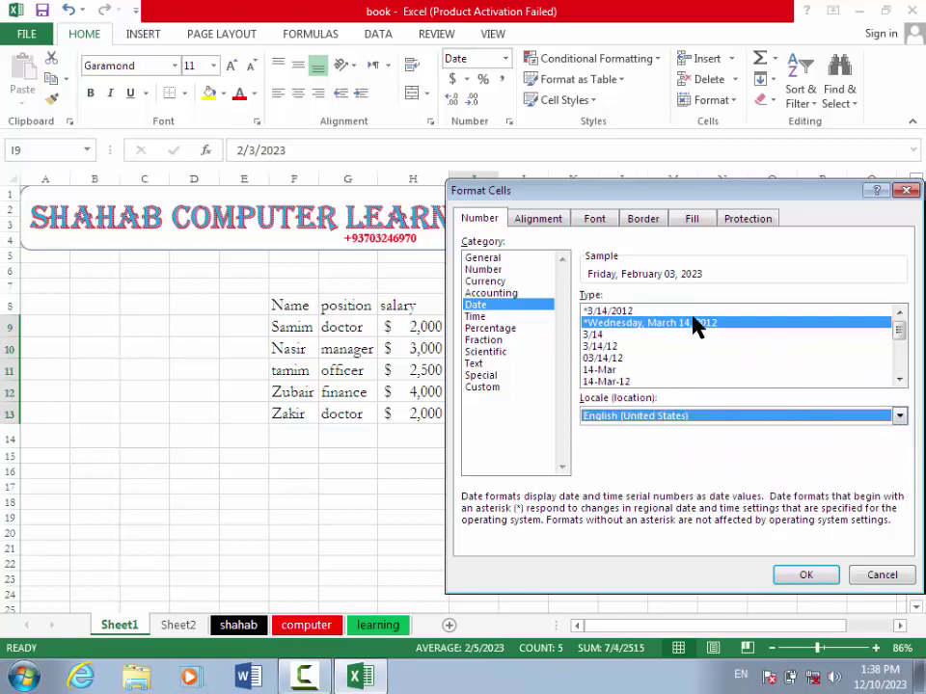
{"action": "left_click", "coordinate": [806, 575]}
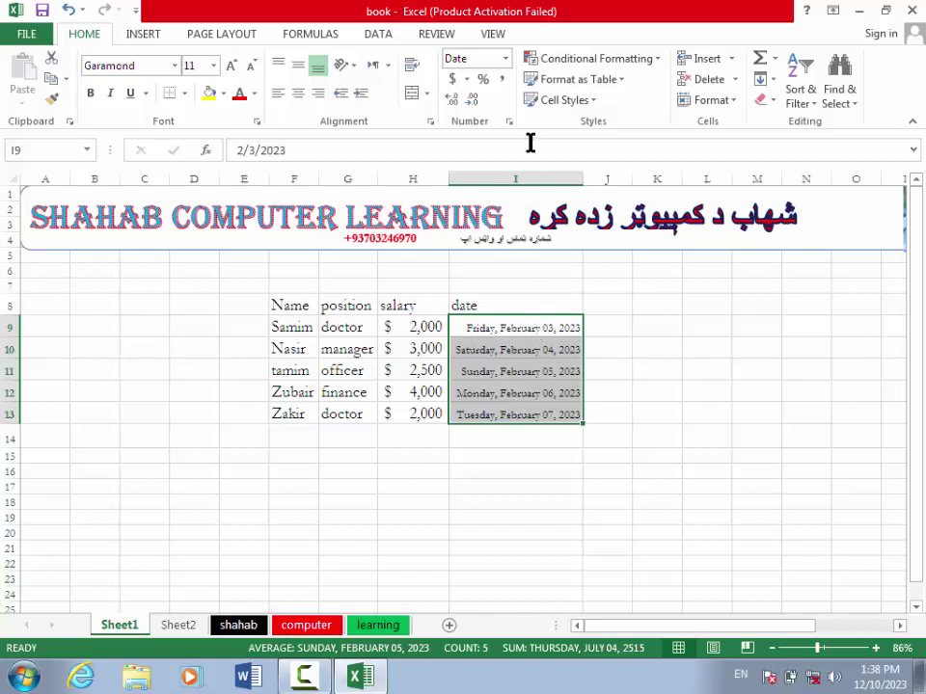
Switch the dates in I9:I13 to the Short Date format and back to Long Date.
{"action": "left_click", "coordinate": [504, 58]}
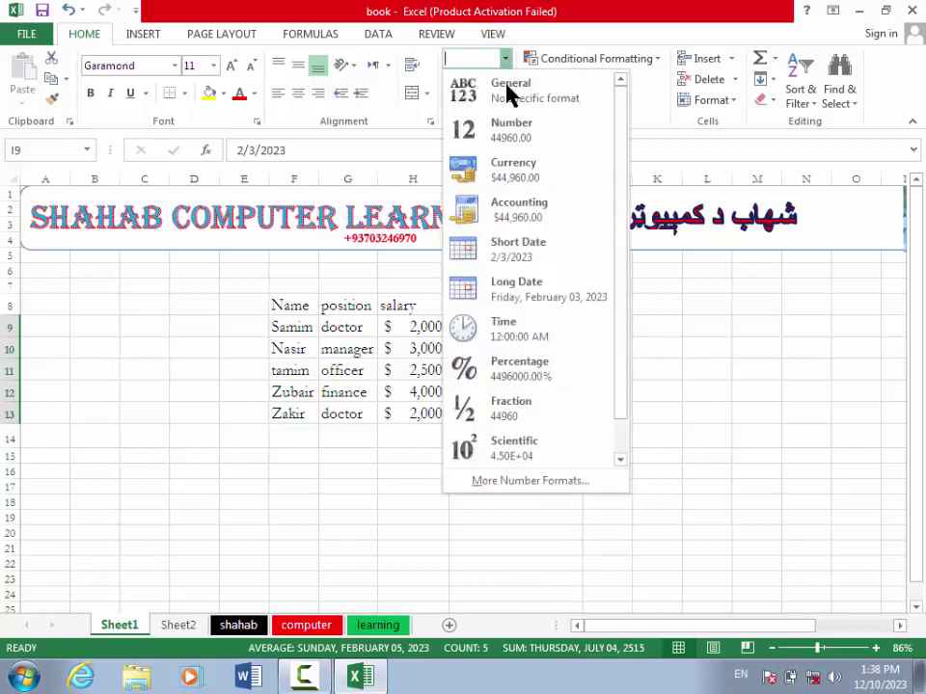
{"action": "left_click", "coordinate": [514, 250]}
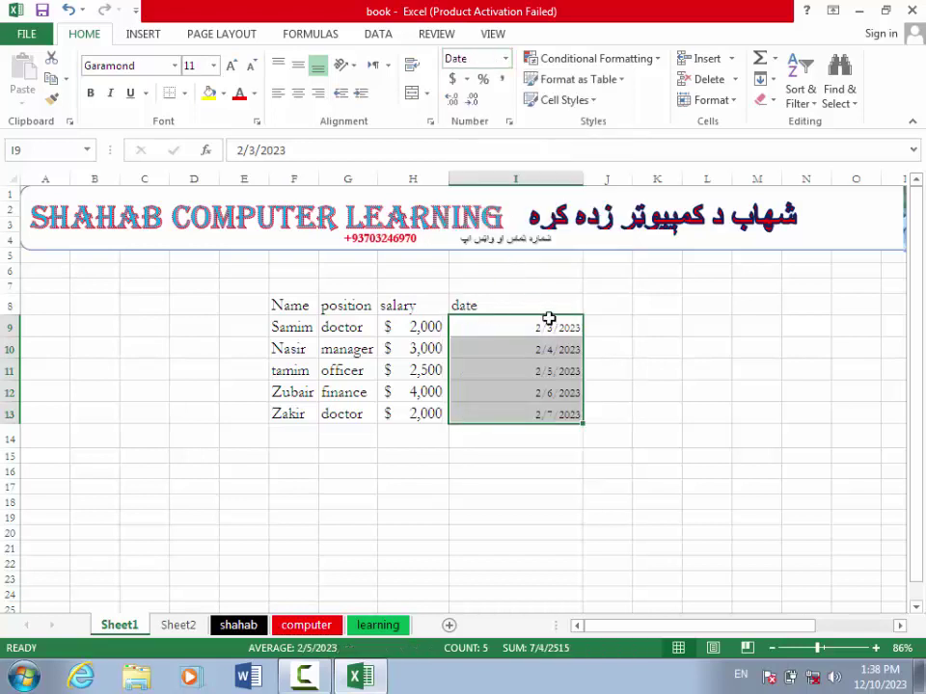
{"action": "left_click", "coordinate": [505, 60]}
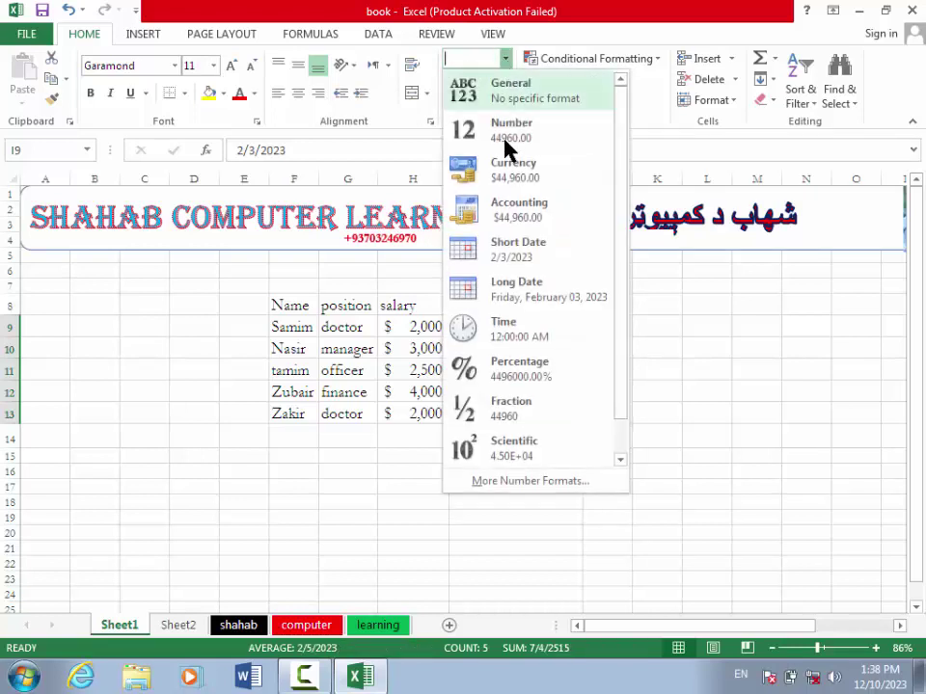
{"action": "left_click", "coordinate": [498, 306]}
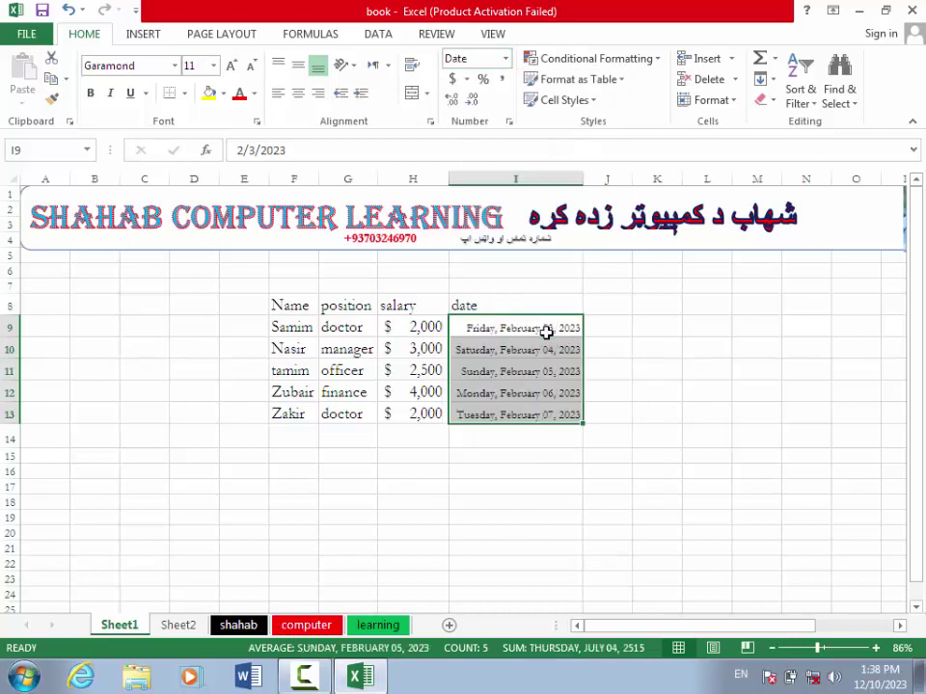
{"action": "left_click", "coordinate": [625, 358]}
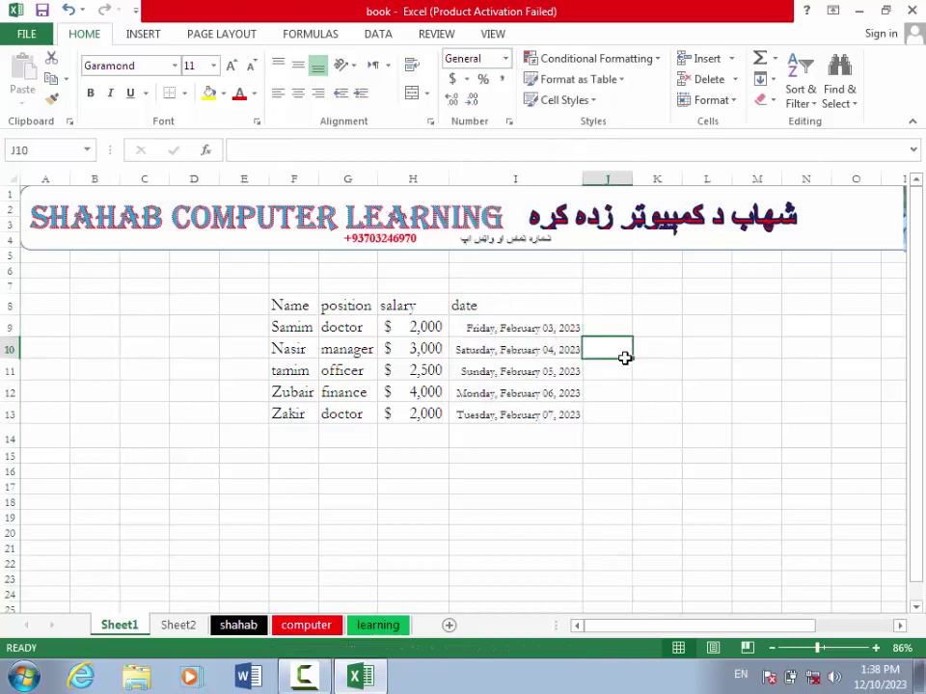
Add the column header "time" in cell J8, beside the date header.
{"action": "left_click", "coordinate": [610, 305]}
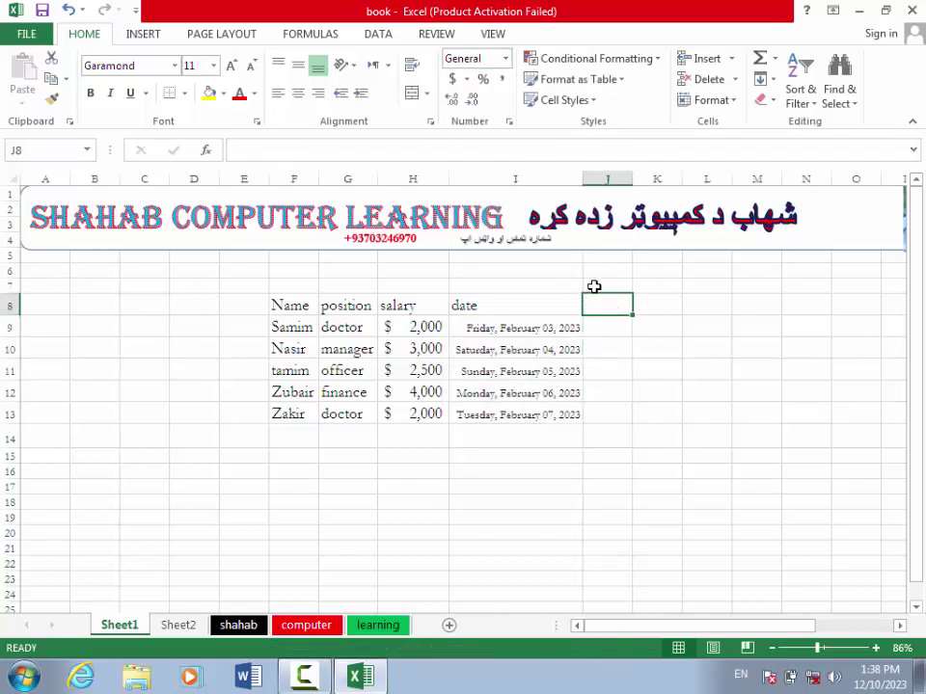
{"action": "type", "text": "time"}
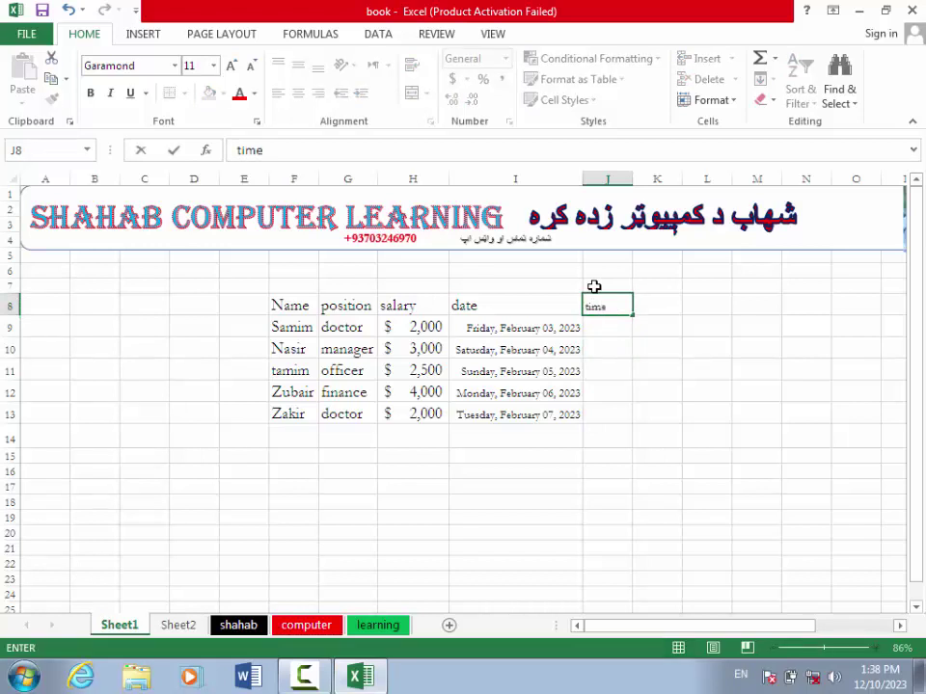
{"action": "key", "text": "Return"}
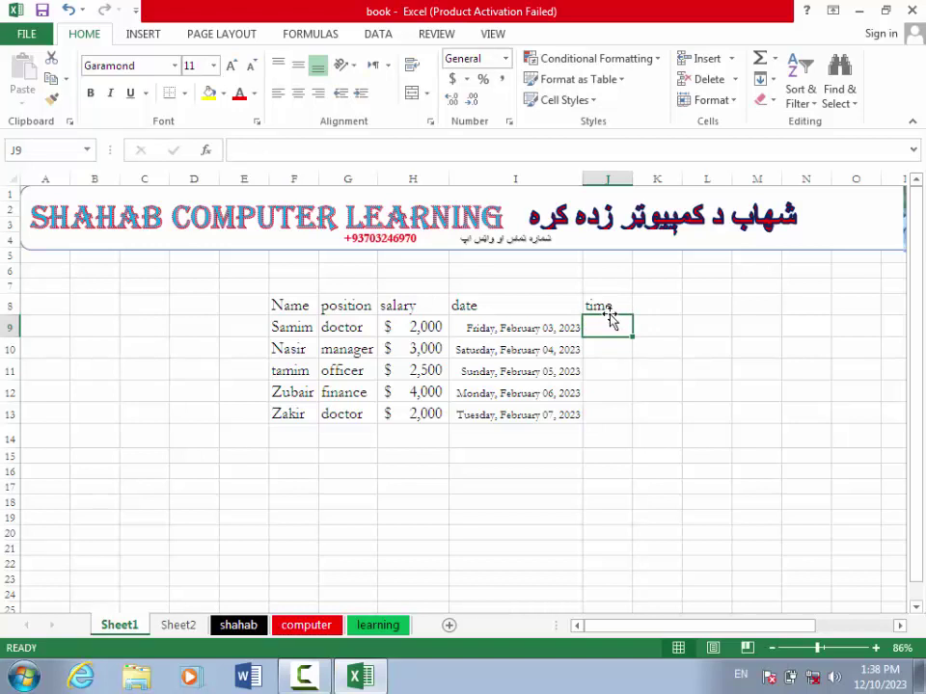
Enter the time 8:00 in cell J9 and fill the hourly series down to J13.
{"action": "type", "text": "8"}
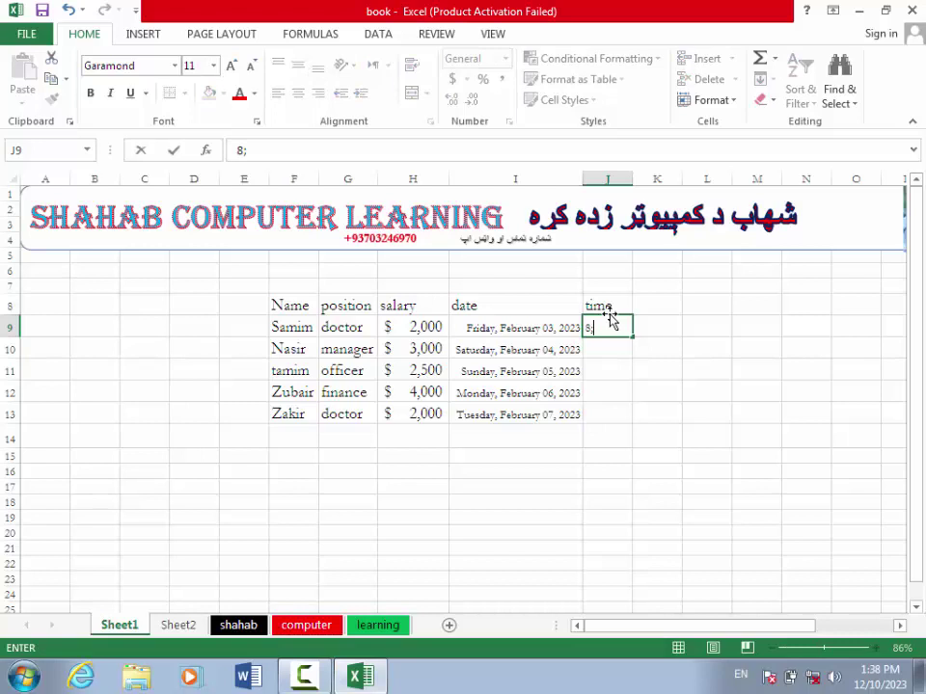
{"action": "type", "text": ":00"}
{"action": "key", "text": "Return"}
{"action": "left_click", "coordinate": [610, 328]}
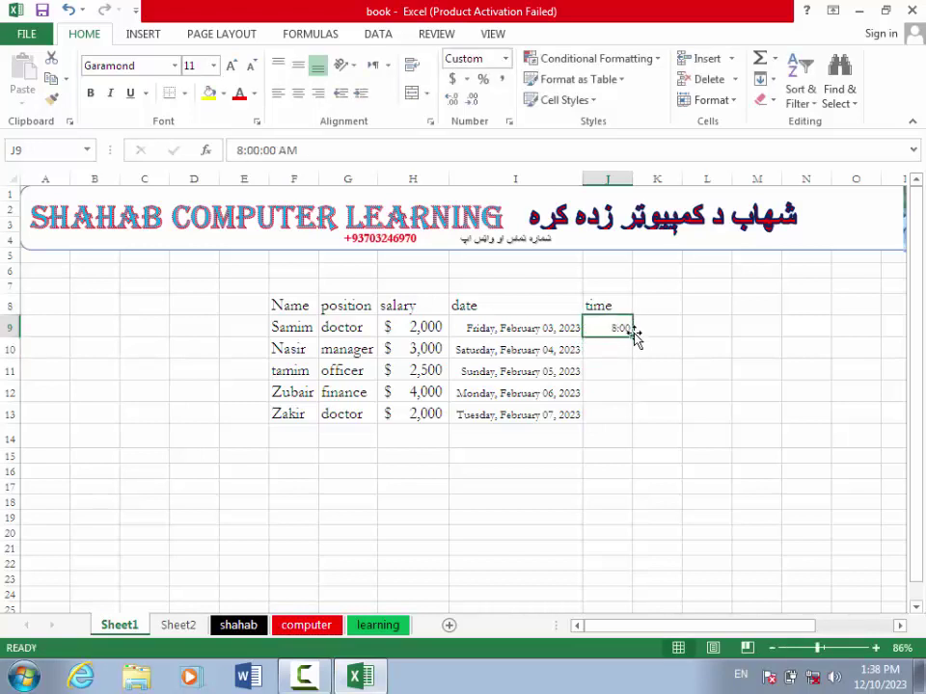
{"action": "left_click_drag", "start_coordinate": [632, 335], "coordinate": [633, 422]}
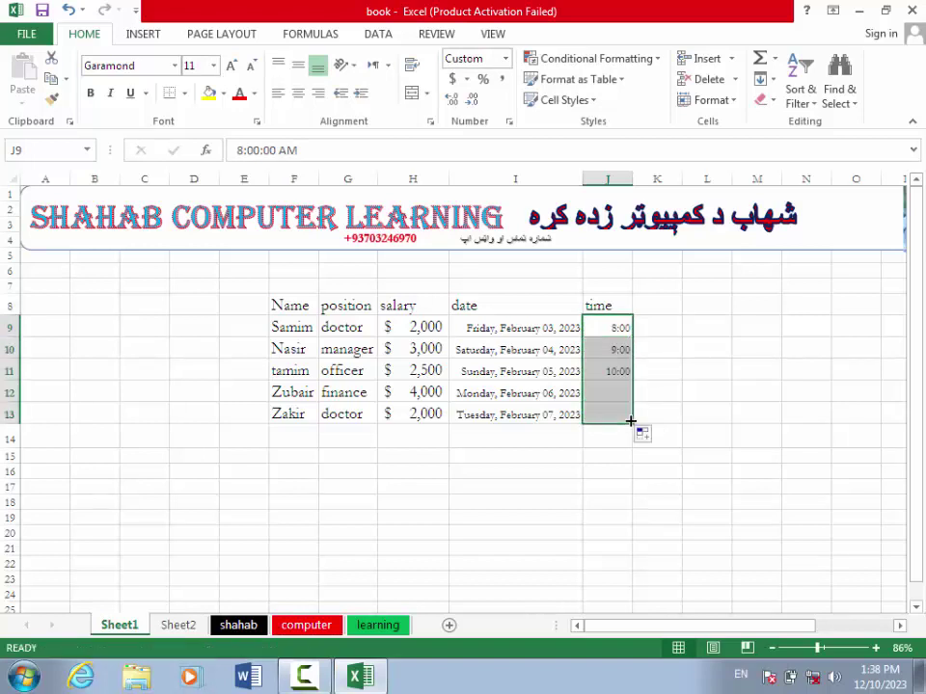
Apply the Time format type 1:30:55 PM with the English (United States) locale to the times in J9:J13.
{"action": "left_click", "coordinate": [509, 122]}
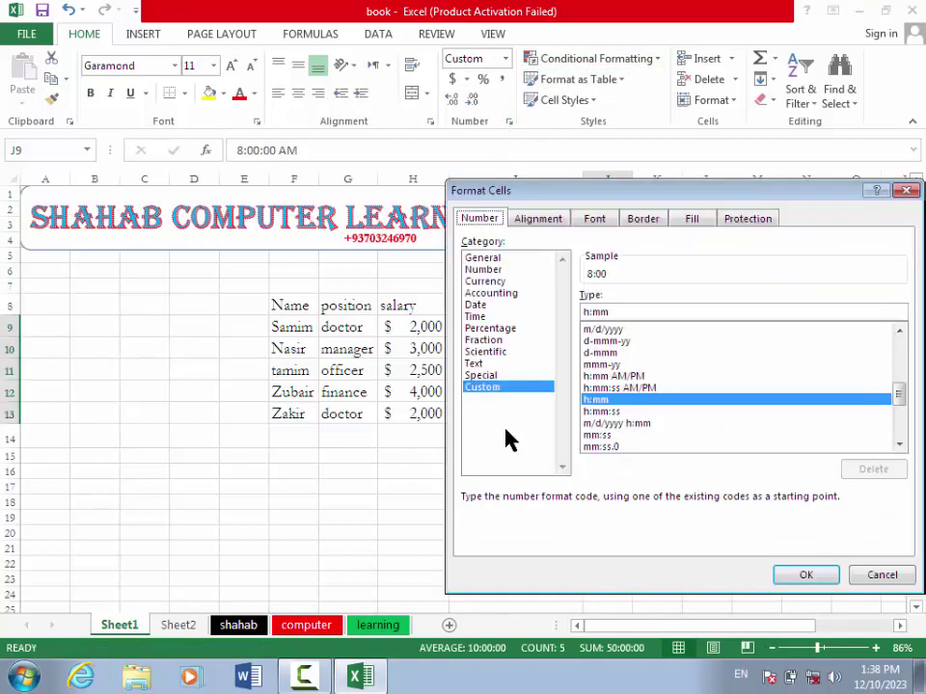
{"action": "left_click", "coordinate": [473, 316]}
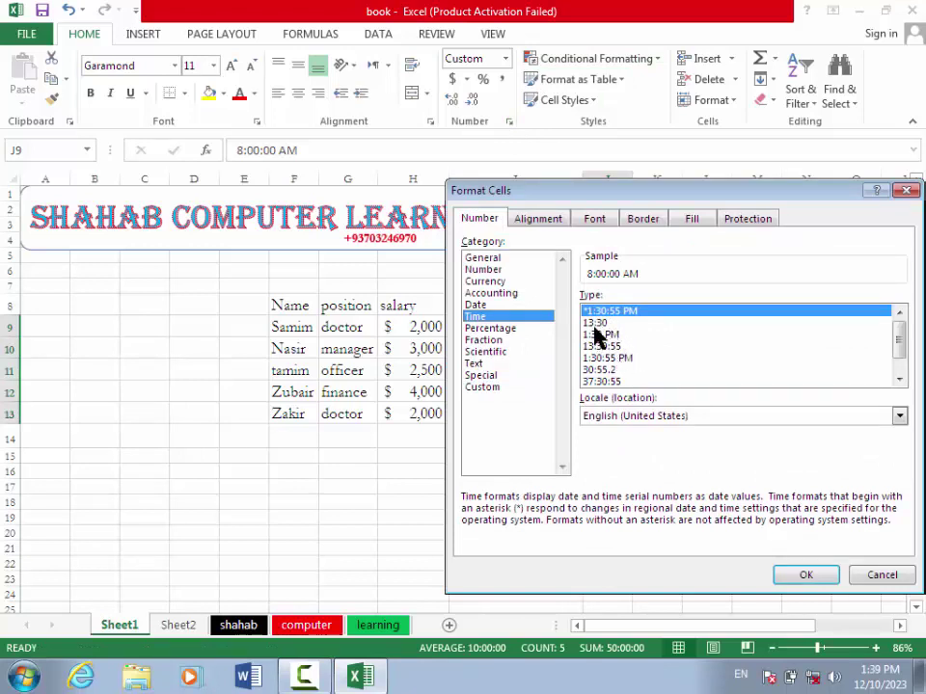
{"action": "left_click", "coordinate": [900, 415]}
{"action": "left_click", "coordinate": [900, 416]}
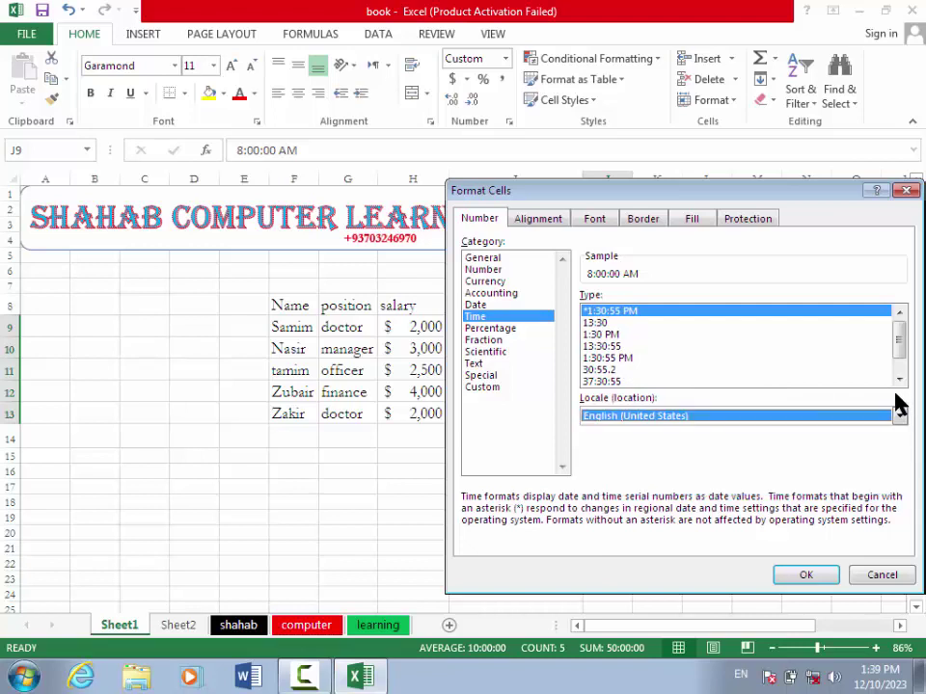
{"action": "left_click", "coordinate": [899, 379]}
{"action": "left_click", "coordinate": [898, 379]}
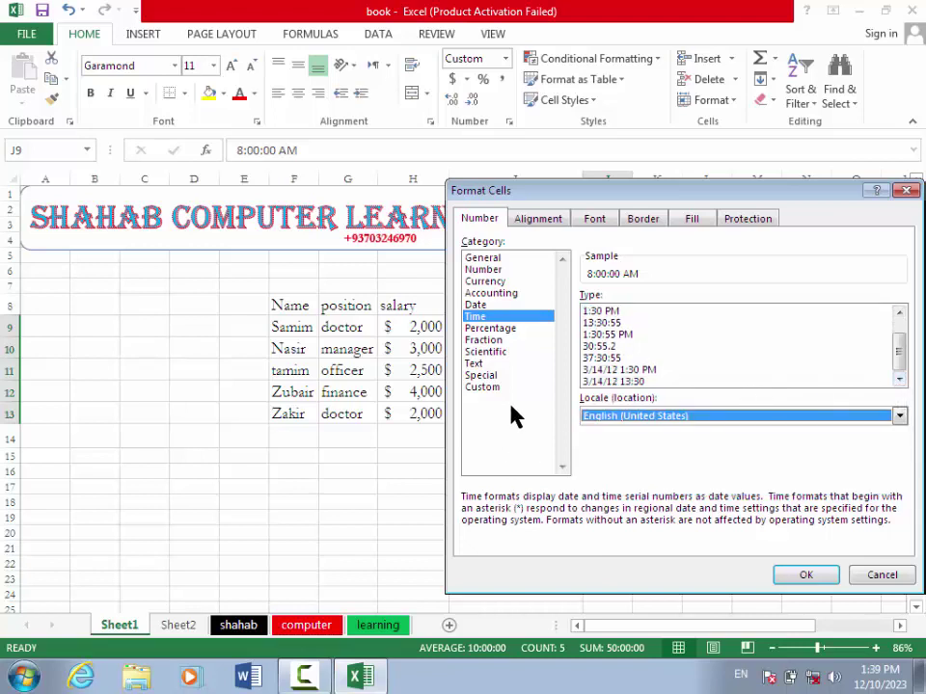
{"action": "left_click", "coordinate": [628, 372]}
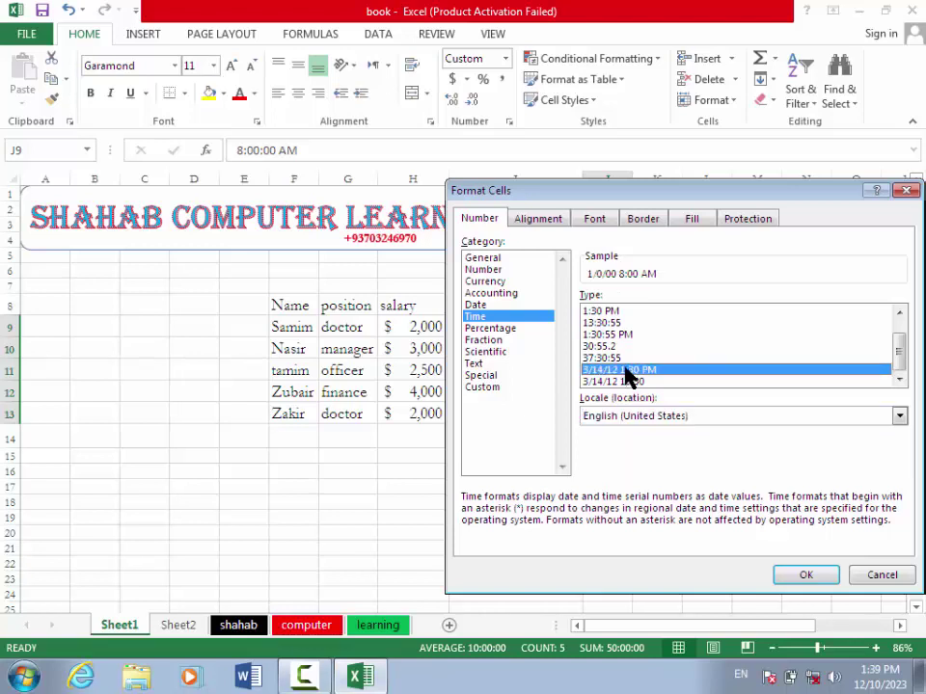
{"action": "left_click", "coordinate": [611, 346]}
{"action": "left_click", "coordinate": [598, 335]}
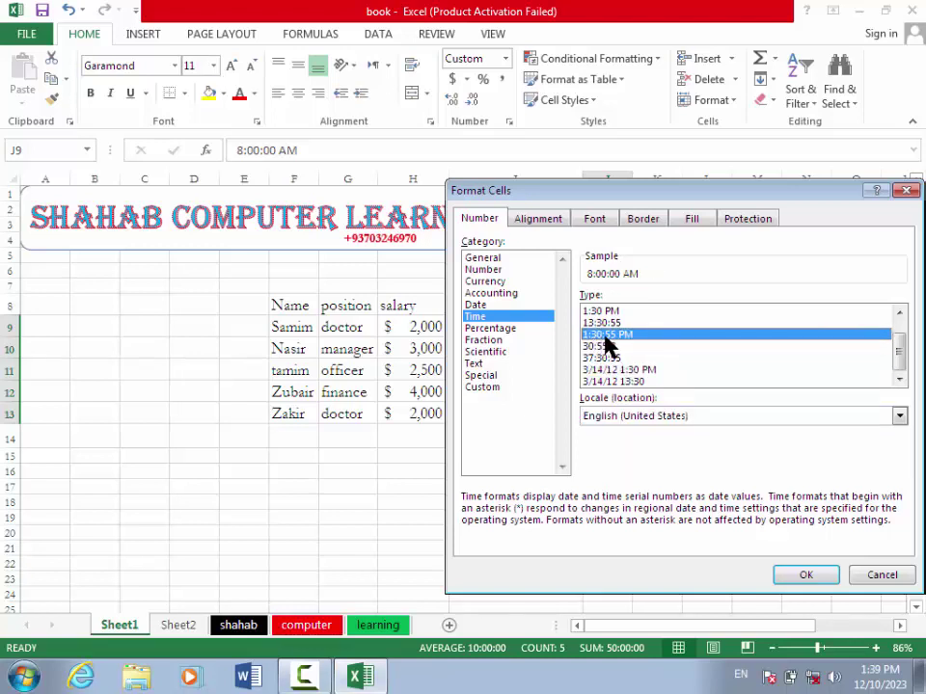
{"action": "left_click", "coordinate": [804, 575]}
{"action": "left_click", "coordinate": [730, 431]}
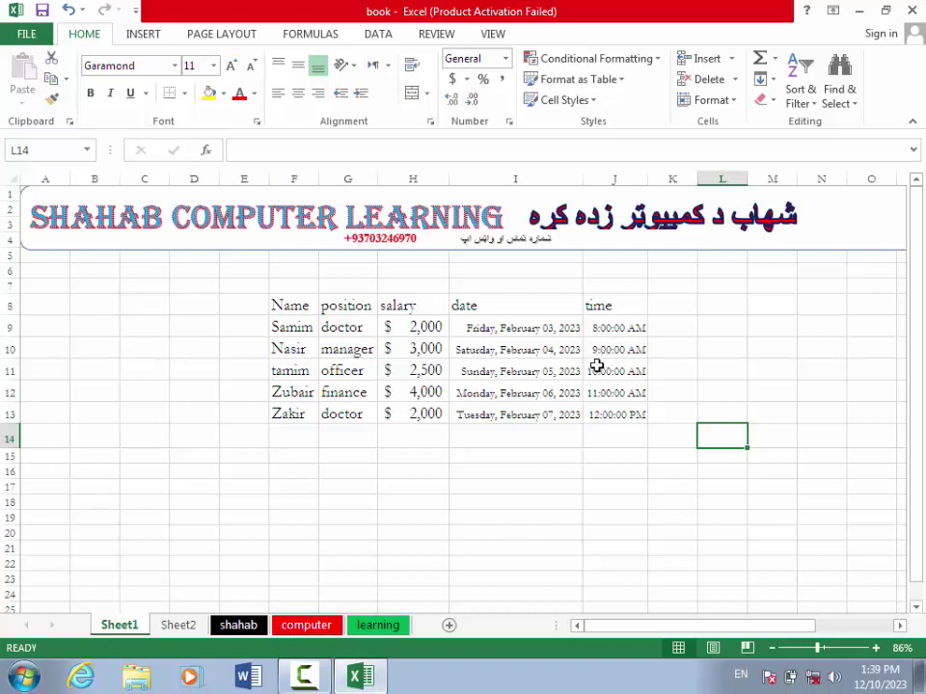
Review the Time format options for the last time value in cell J13 without changing them.
{"action": "left_click", "coordinate": [613, 416]}
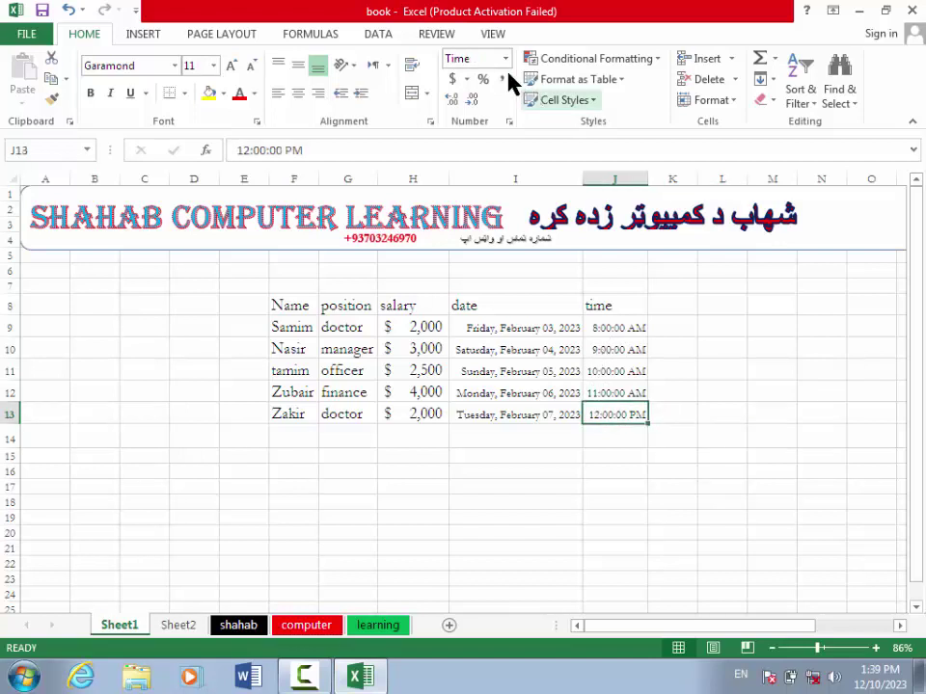
{"action": "left_click", "coordinate": [509, 123]}
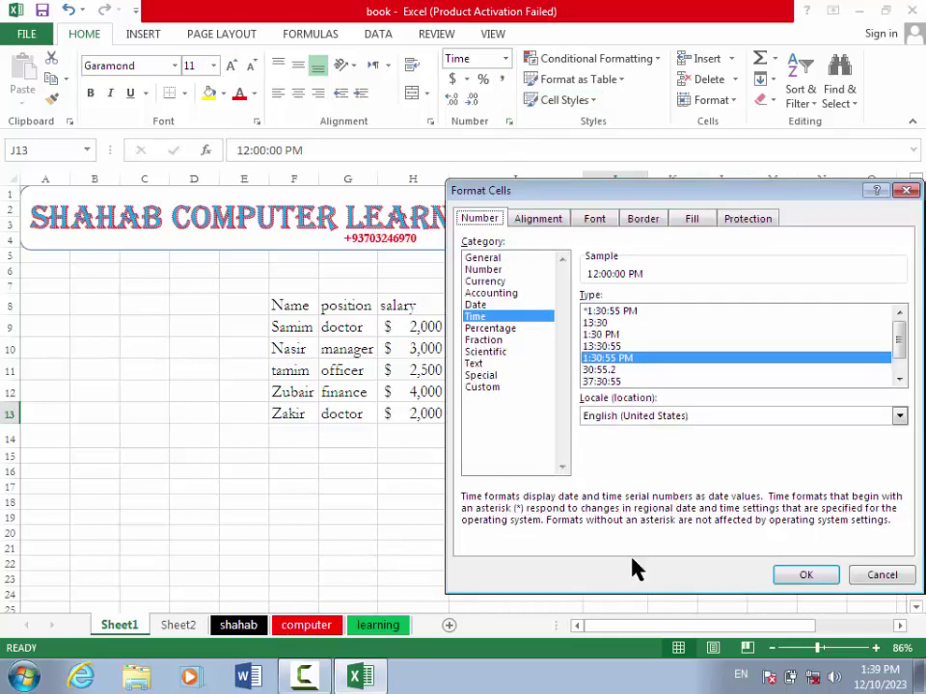
{"action": "left_click", "coordinate": [878, 576]}
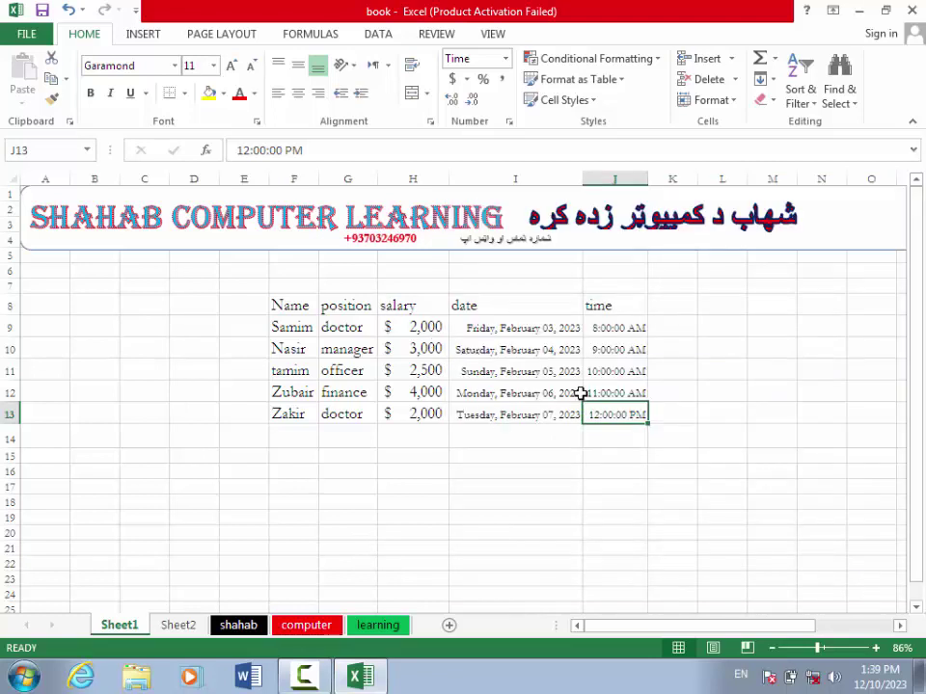
Clear the date and time columns in I8:J13 and enter the header "persentage" in cell I8.
{"action": "left_click_drag", "start_coordinate": [606, 415], "coordinate": [511, 306]}
{"action": "key", "text": "Delete"}
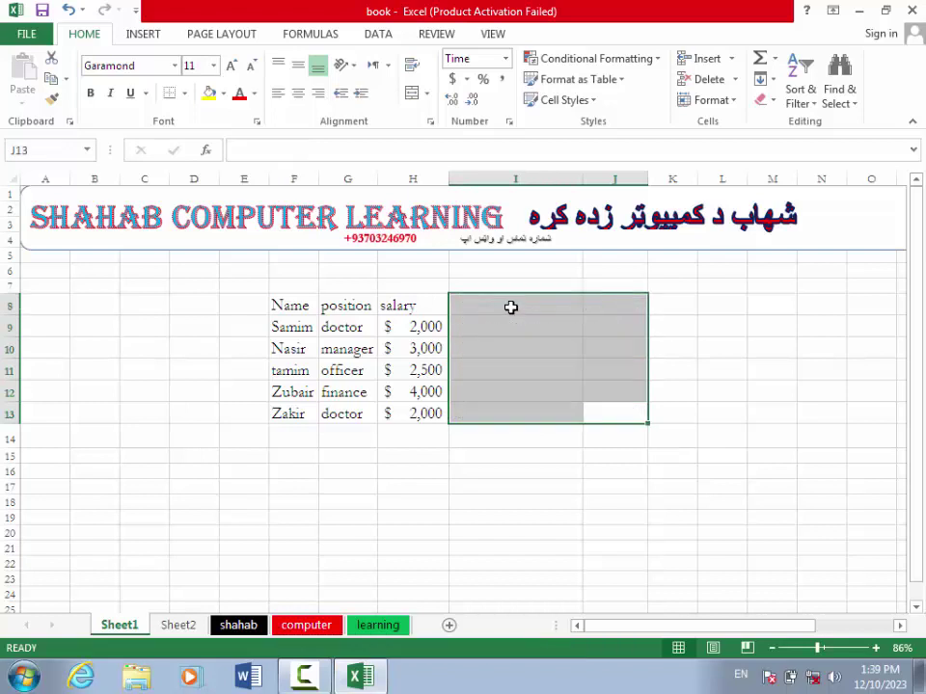
{"action": "left_click", "coordinate": [484, 310]}
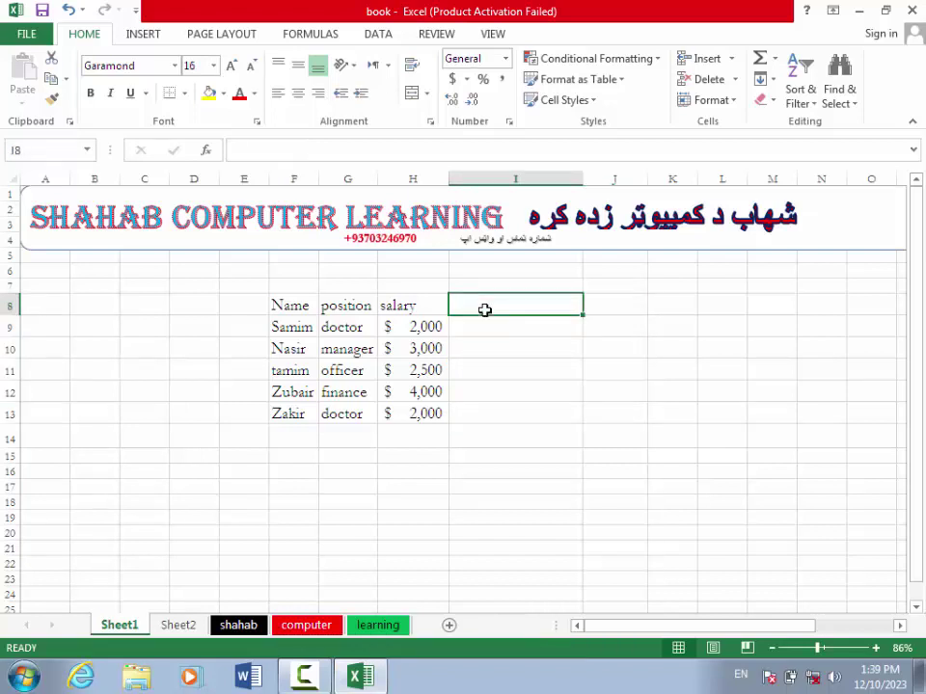
{"action": "type", "text": "perse"}
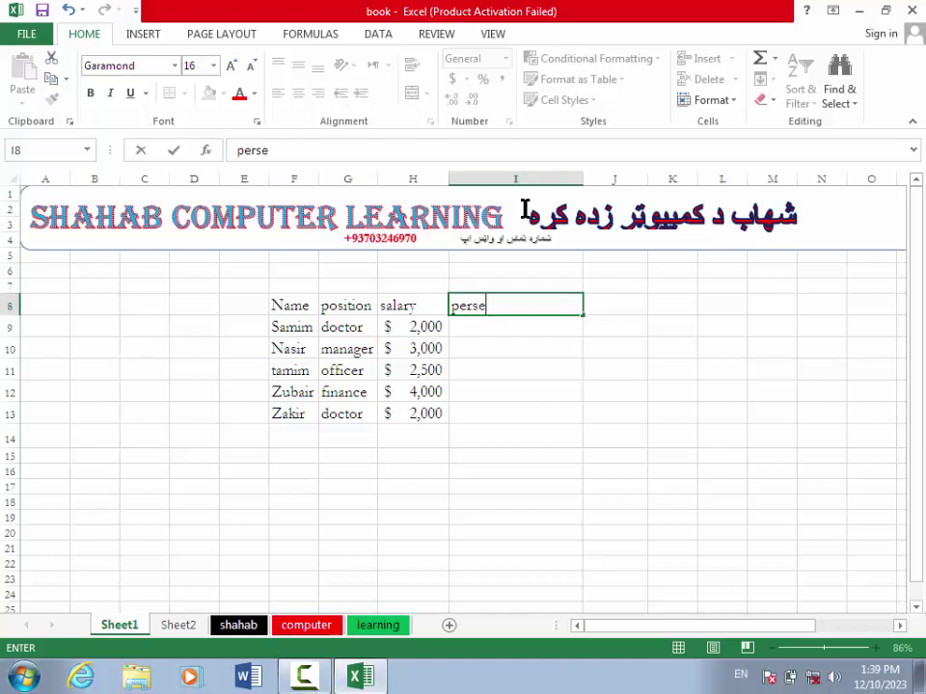
{"action": "type", "text": "ntage"}
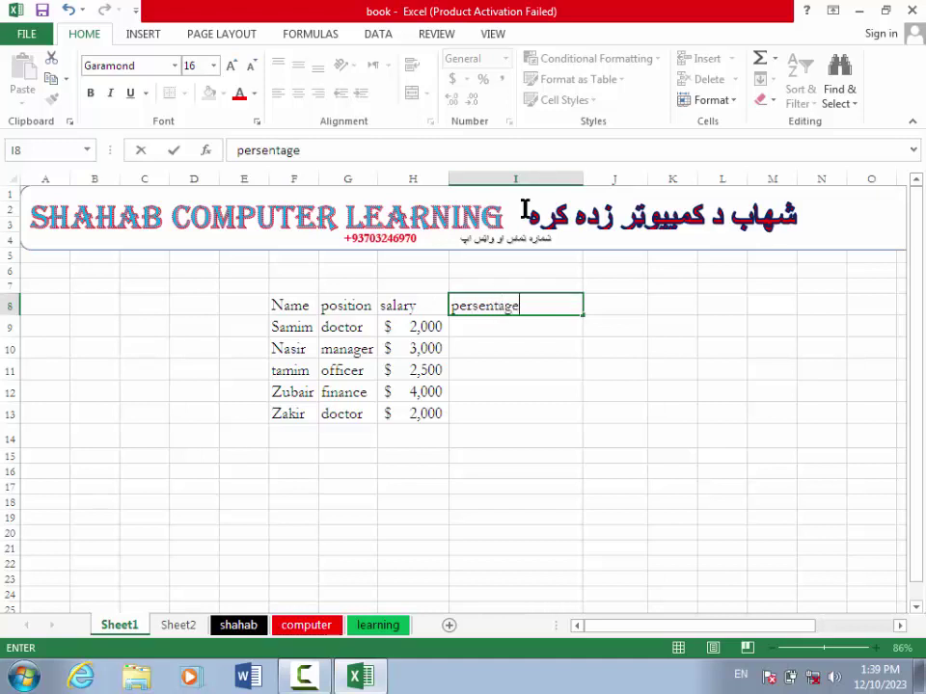
{"action": "left_click", "coordinate": [501, 394]}
{"action": "left_click", "coordinate": [498, 305]}
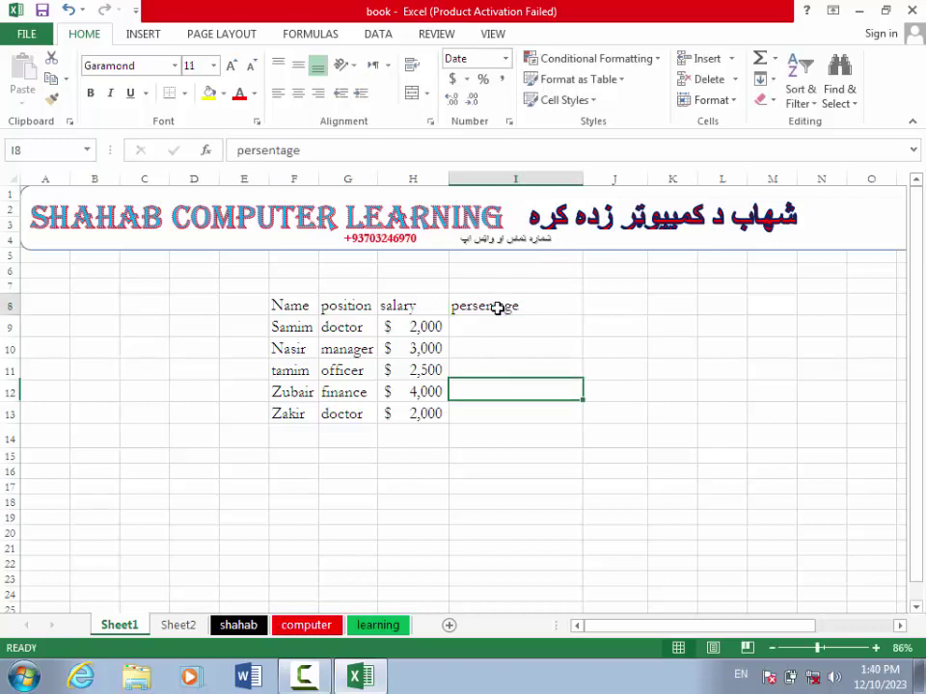
{"action": "left_click_drag", "start_coordinate": [417, 327], "coordinate": [428, 414]}
{"action": "key", "text": "ctrl+c"}
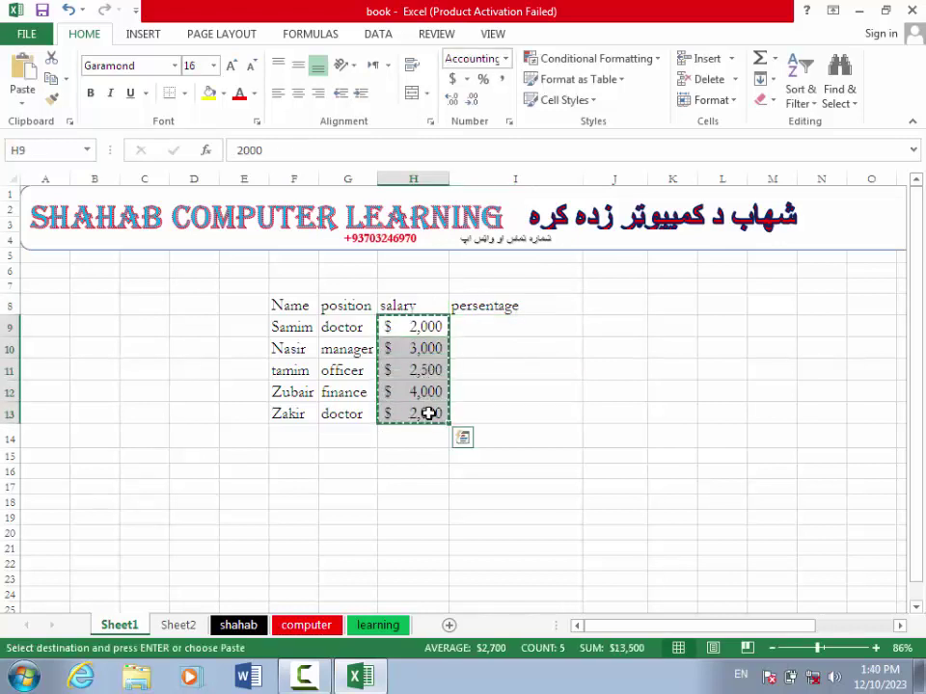
{"action": "left_click", "coordinate": [495, 333]}
{"action": "left_click_drag", "start_coordinate": [493, 339], "coordinate": [484, 411]}
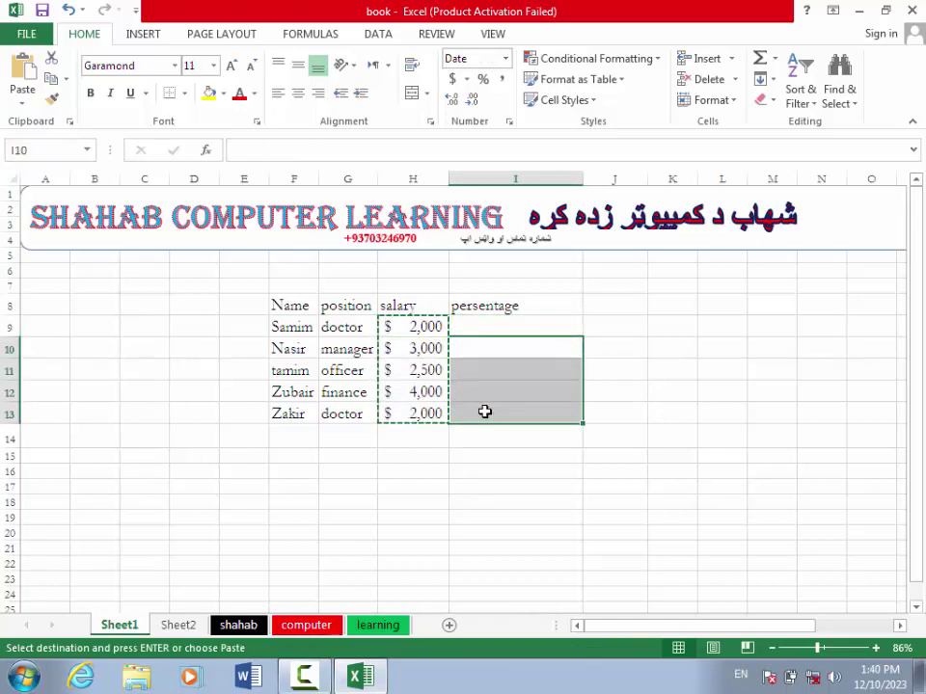
{"action": "key", "text": "ctrl+v"}
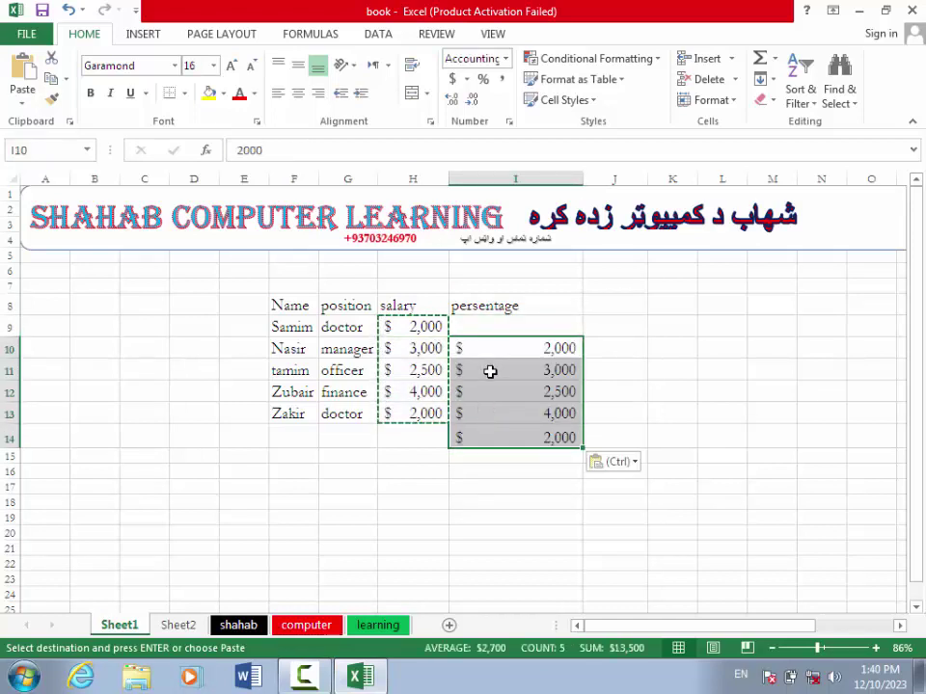
{"action": "key", "text": "ctrl+z"}
Change the number format of the salaries in H9:H13 to General.
{"action": "left_click", "coordinate": [393, 320]}
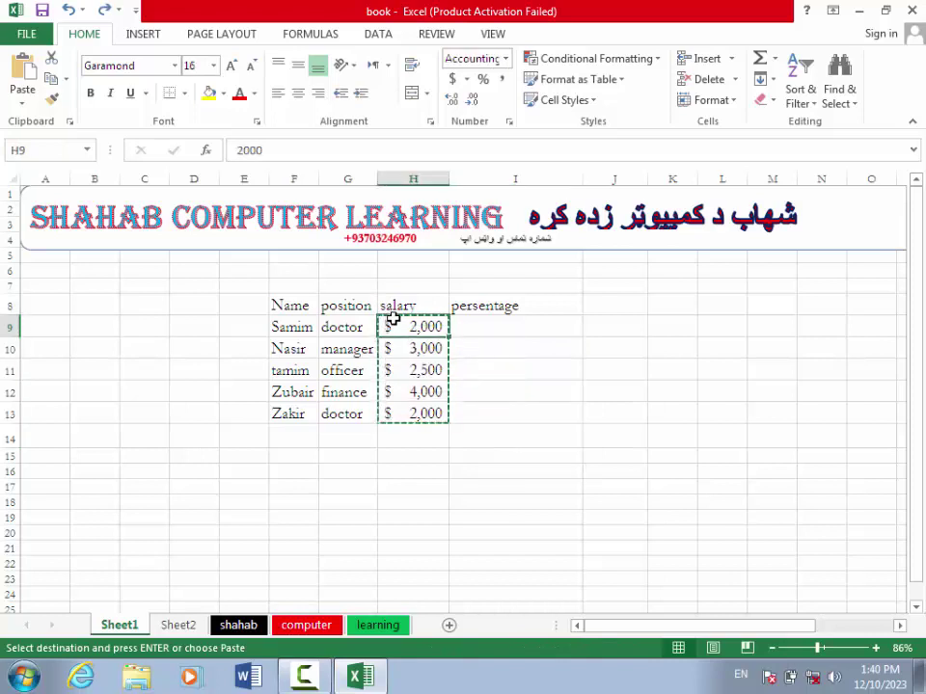
{"action": "left_click_drag", "start_coordinate": [400, 319], "coordinate": [410, 413]}
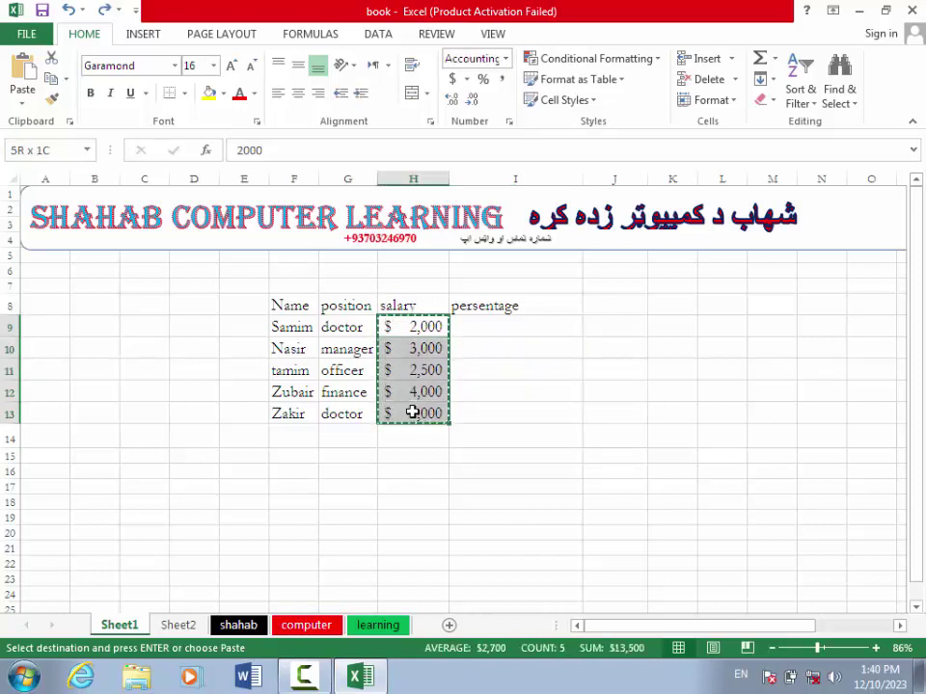
{"action": "left_click", "coordinate": [505, 59]}
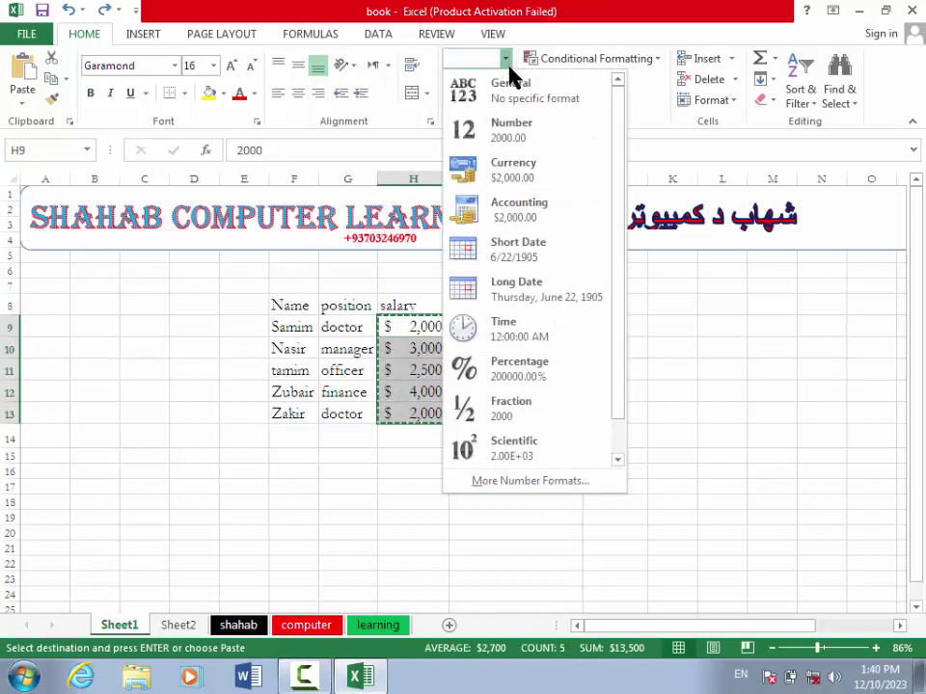
{"action": "left_click", "coordinate": [492, 85]}
{"action": "key", "text": "ctrl+c"}
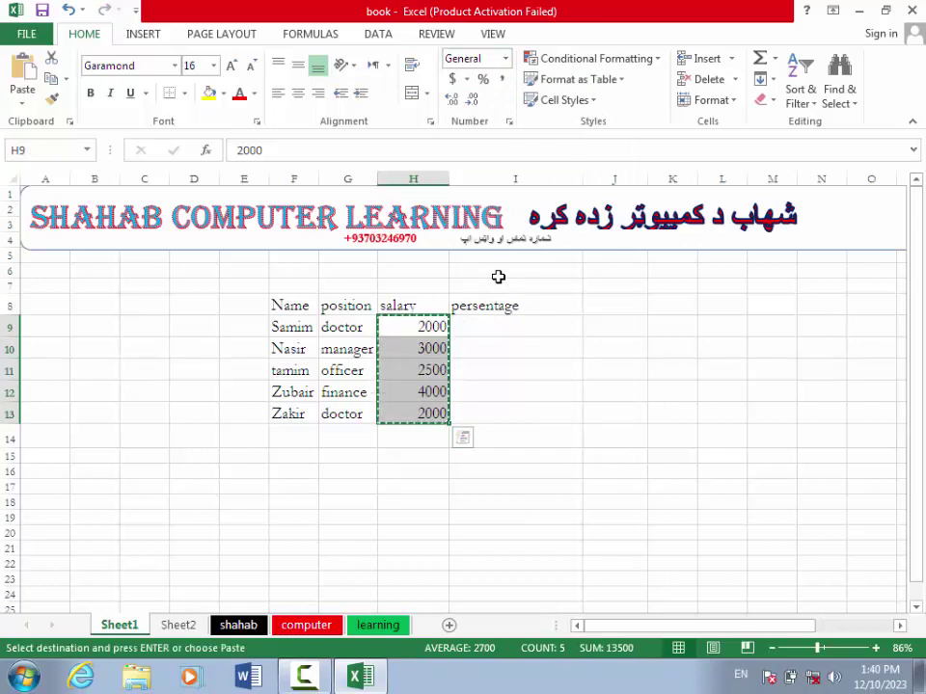
{"action": "left_click", "coordinate": [498, 326]}
{"action": "left_click", "coordinate": [488, 406]}
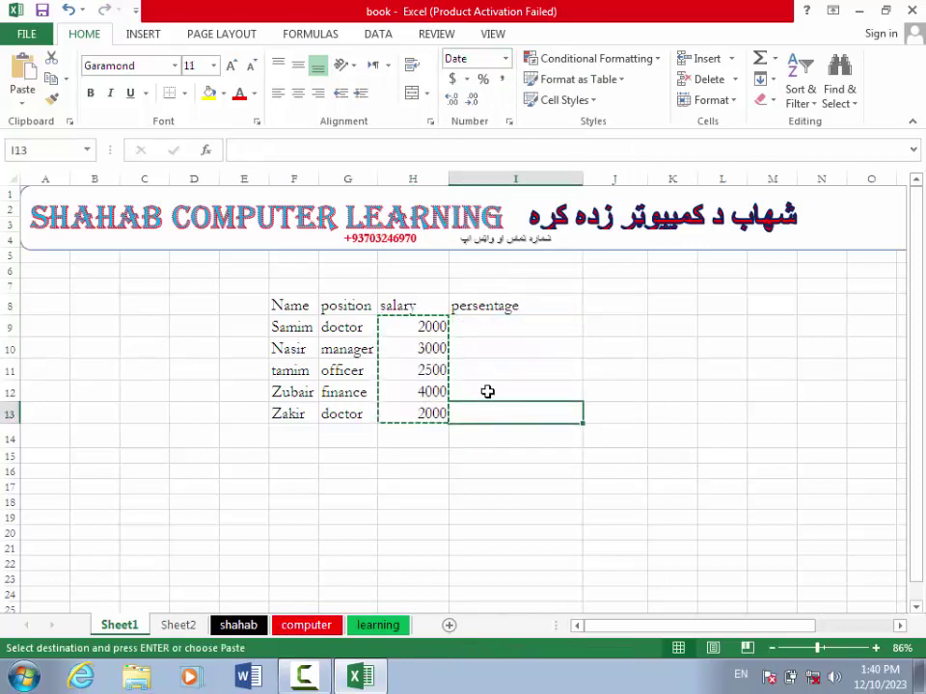
{"action": "left_click_drag", "start_coordinate": [486, 328], "coordinate": [483, 403]}
{"action": "type", "text": "v"}
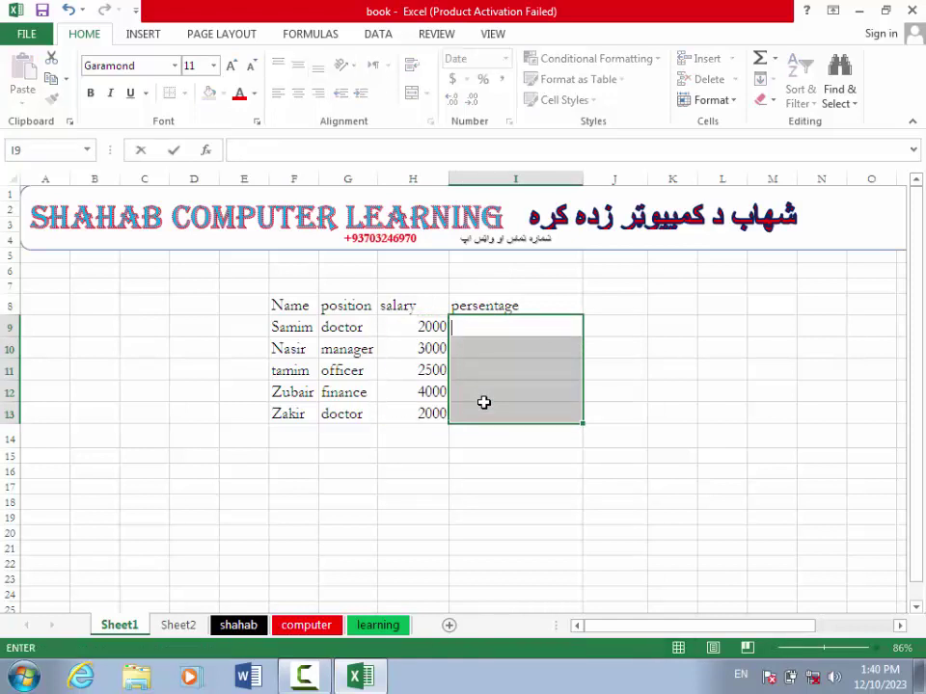
{"action": "left_click_drag", "start_coordinate": [392, 326], "coordinate": [399, 409]}
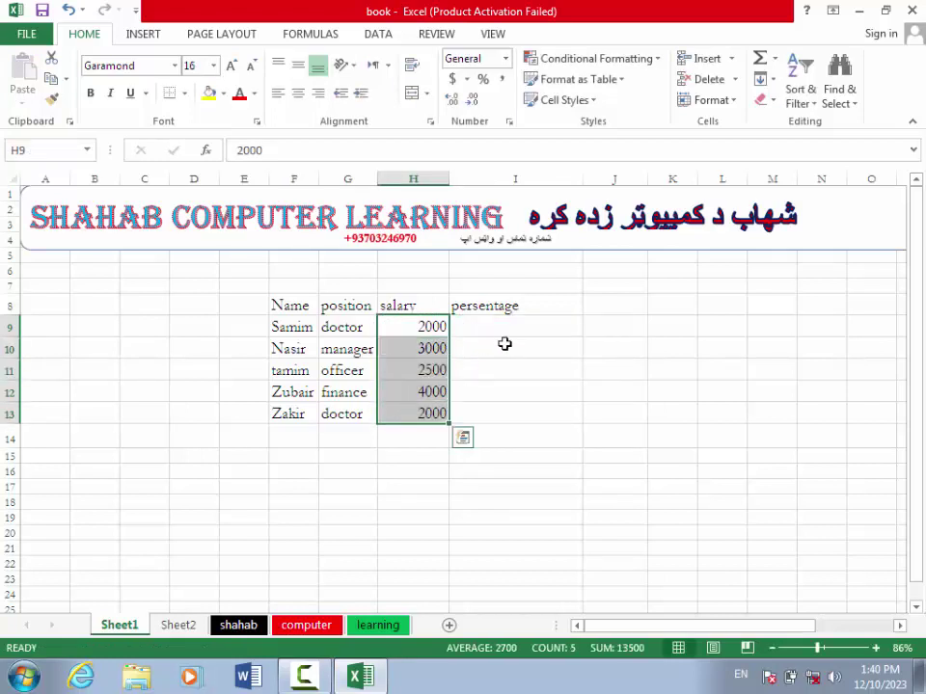
{"action": "key", "text": "ctrl+c"}
{"action": "double_click", "coordinate": [504, 324]}
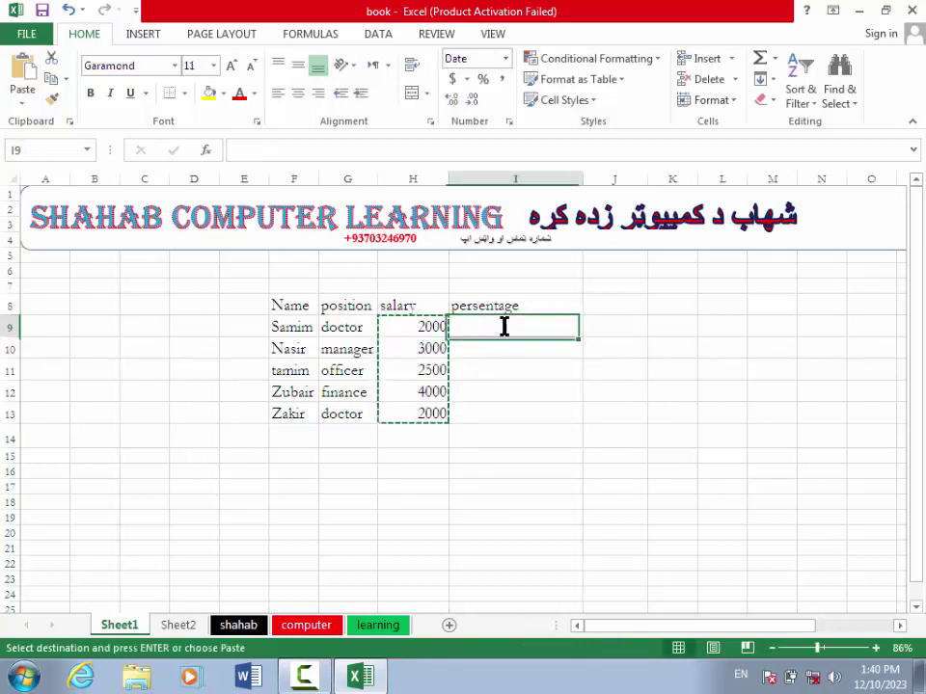
{"action": "left_click", "coordinate": [499, 369]}
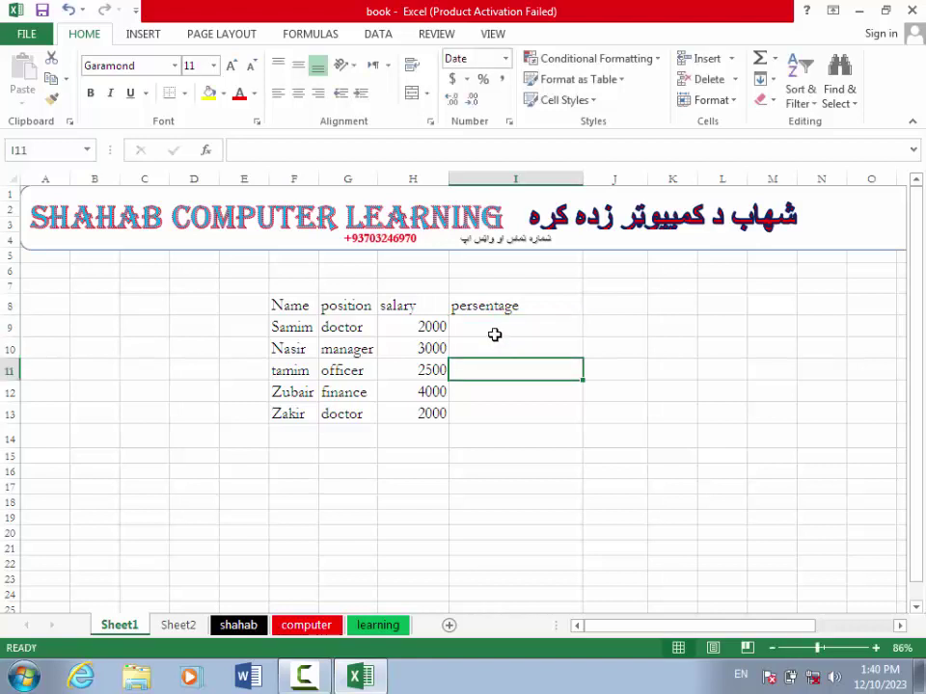
{"action": "left_click_drag", "start_coordinate": [496, 333], "coordinate": [490, 409]}
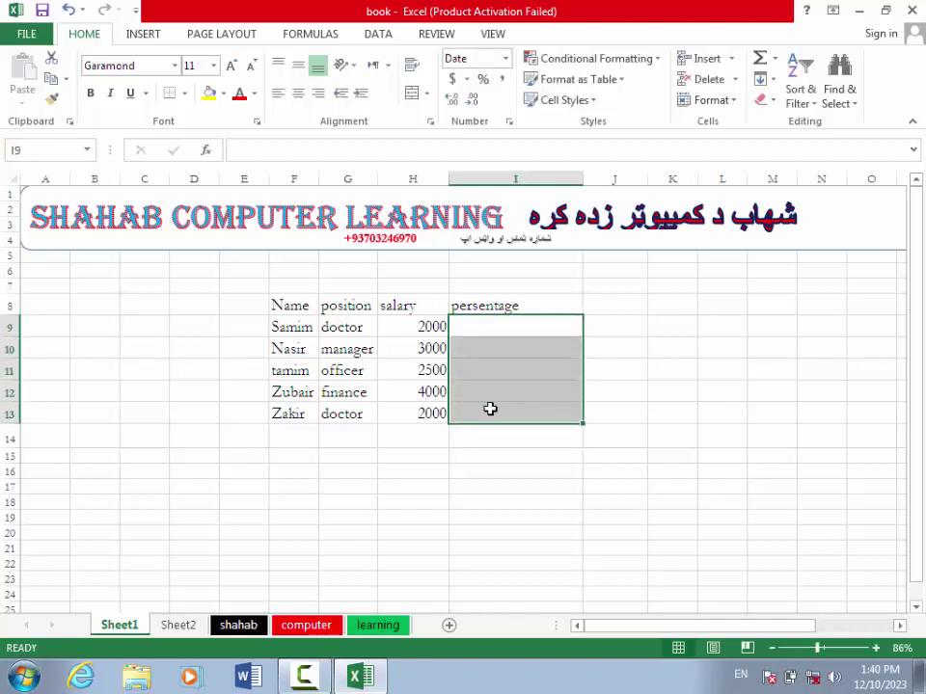
{"action": "left_click", "coordinate": [430, 389]}
{"action": "left_click", "coordinate": [422, 327]}
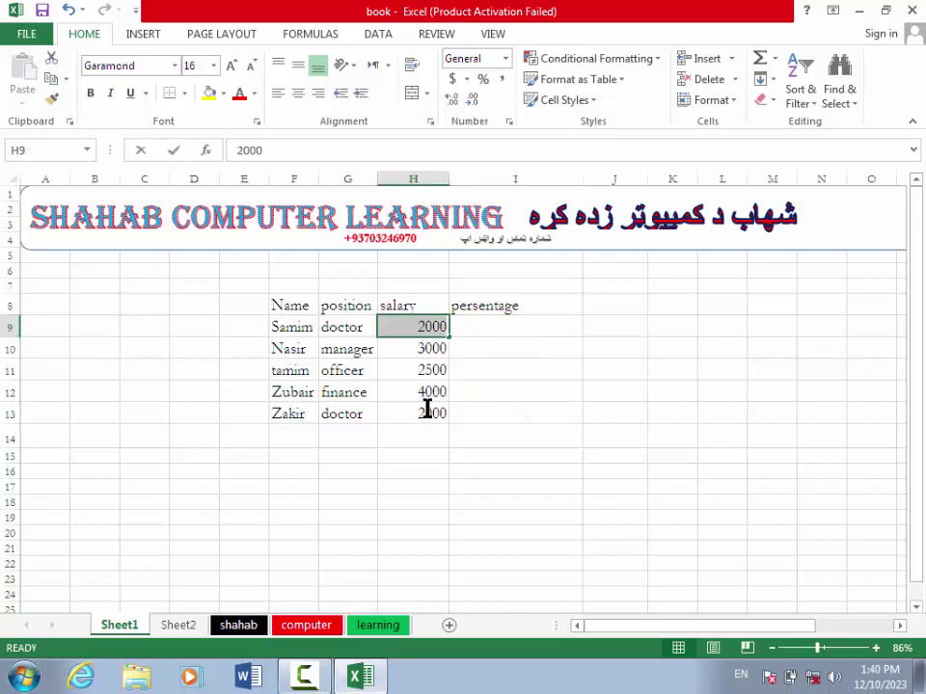
{"action": "double_click", "coordinate": [399, 387]}
{"action": "key", "text": "Escape"}
{"action": "left_click", "coordinate": [399, 335]}
{"action": "key", "text": "ctrl+Down"}
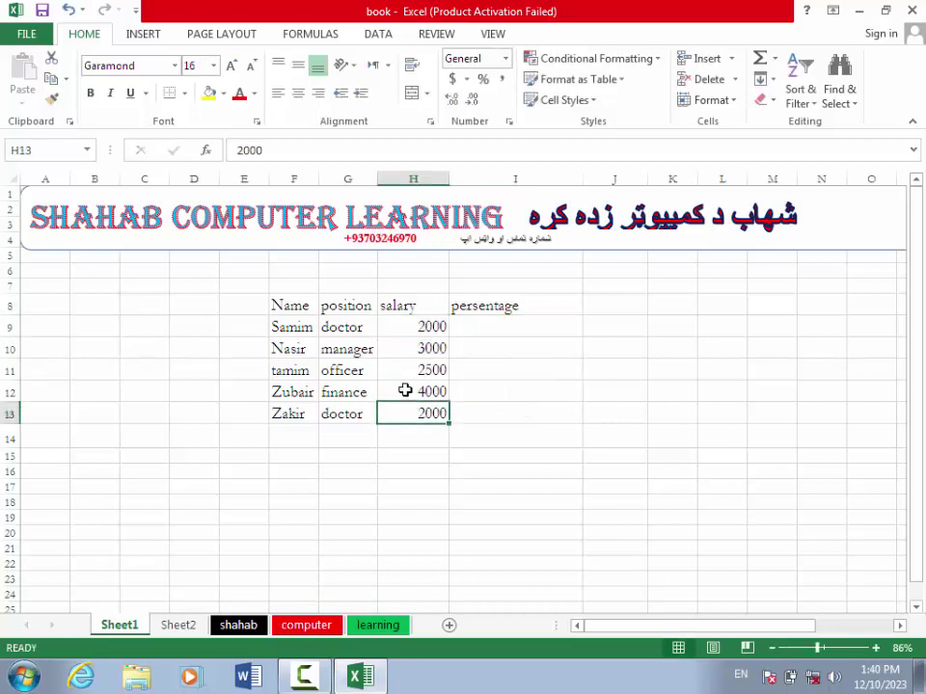
{"action": "left_click", "coordinate": [406, 331]}
{"action": "left_click", "coordinate": [411, 367]}
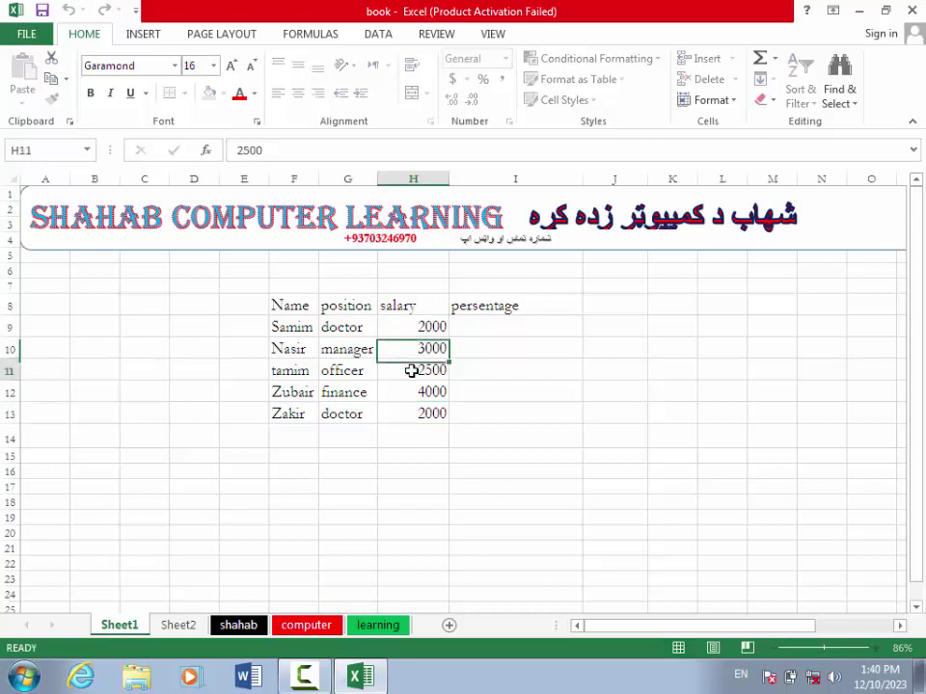
Copy the salaries in H9:H13 into I9:I13 under the persentage header.
{"action": "left_click_drag", "start_coordinate": [406, 324], "coordinate": [408, 409]}
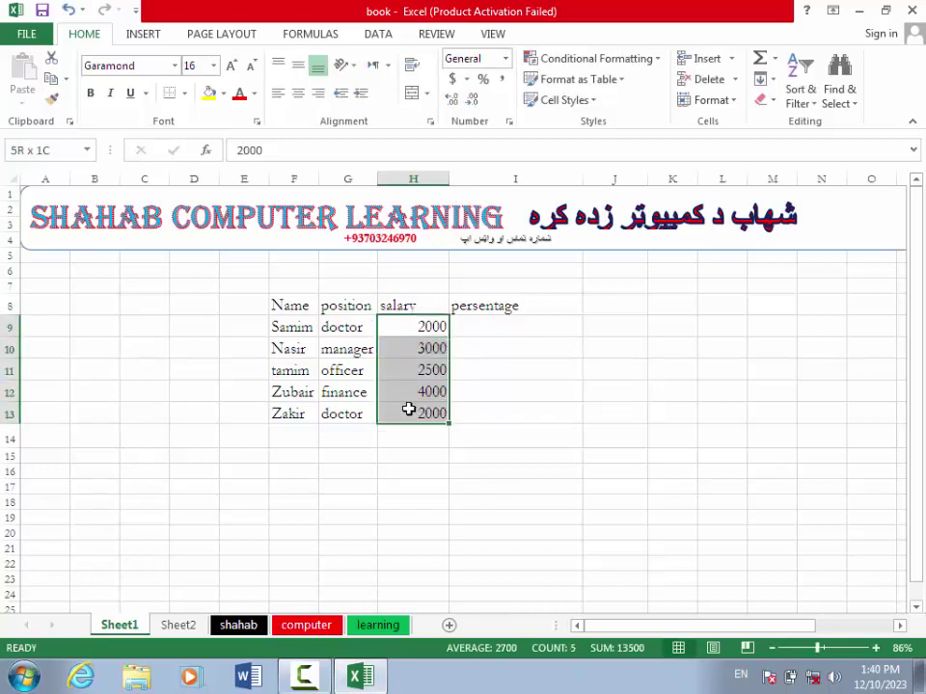
{"action": "key", "text": "ctrl+c"}
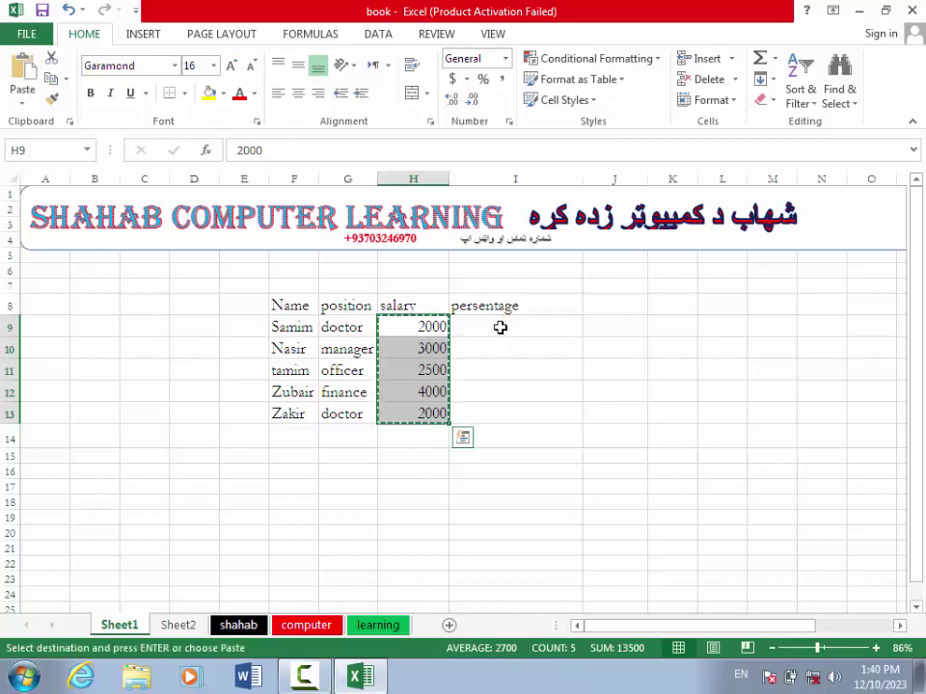
{"action": "left_click_drag", "start_coordinate": [501, 327], "coordinate": [493, 429]}
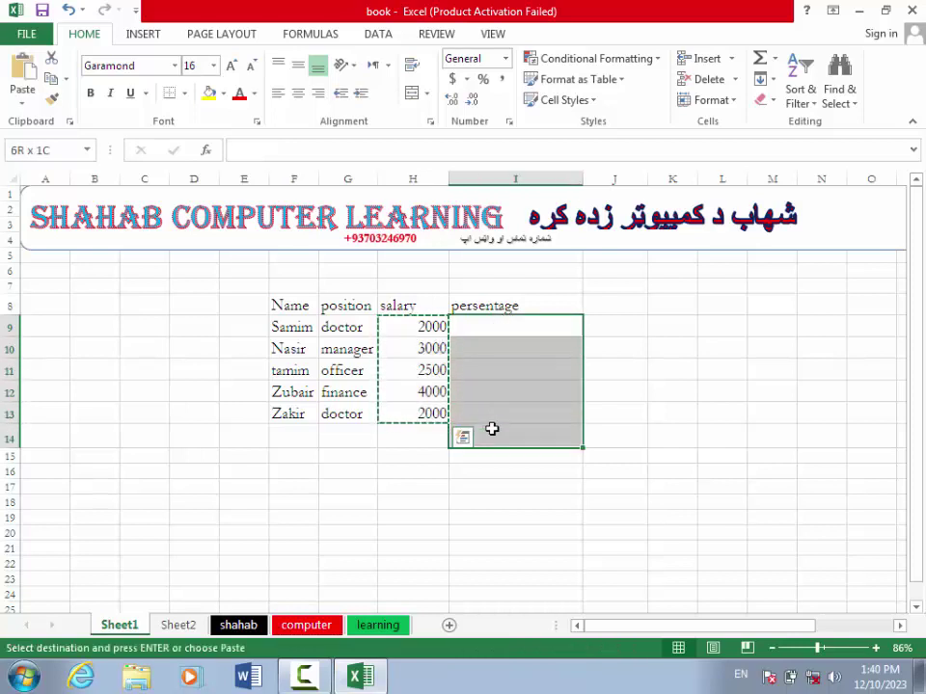
{"action": "left_click", "coordinate": [492, 428]}
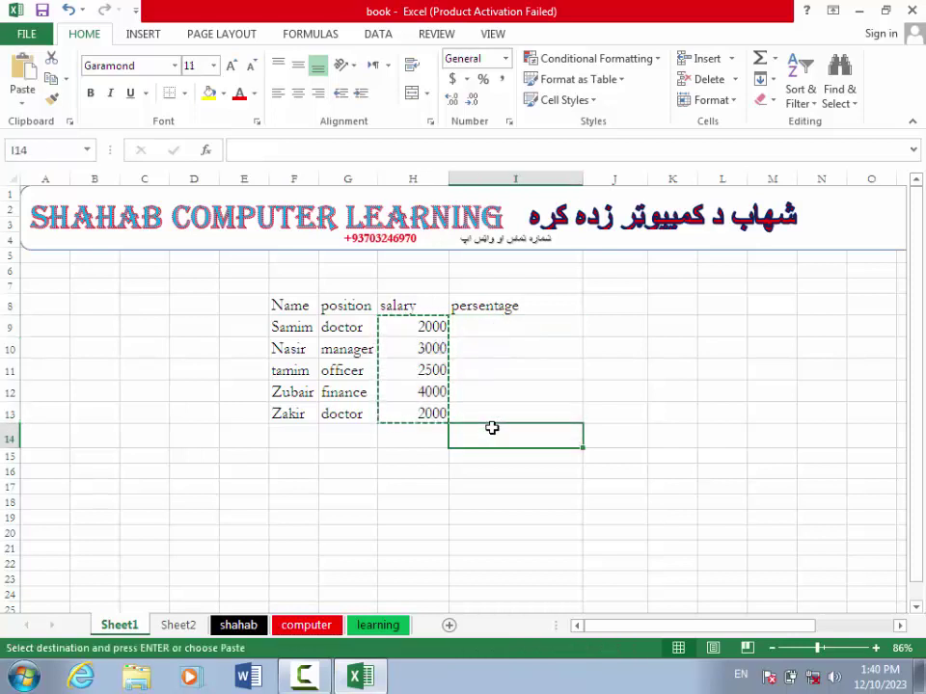
{"action": "left_click", "coordinate": [477, 326]}
{"action": "left_click_drag", "start_coordinate": [477, 326], "coordinate": [464, 404]}
{"action": "key", "text": "ctrl+v"}
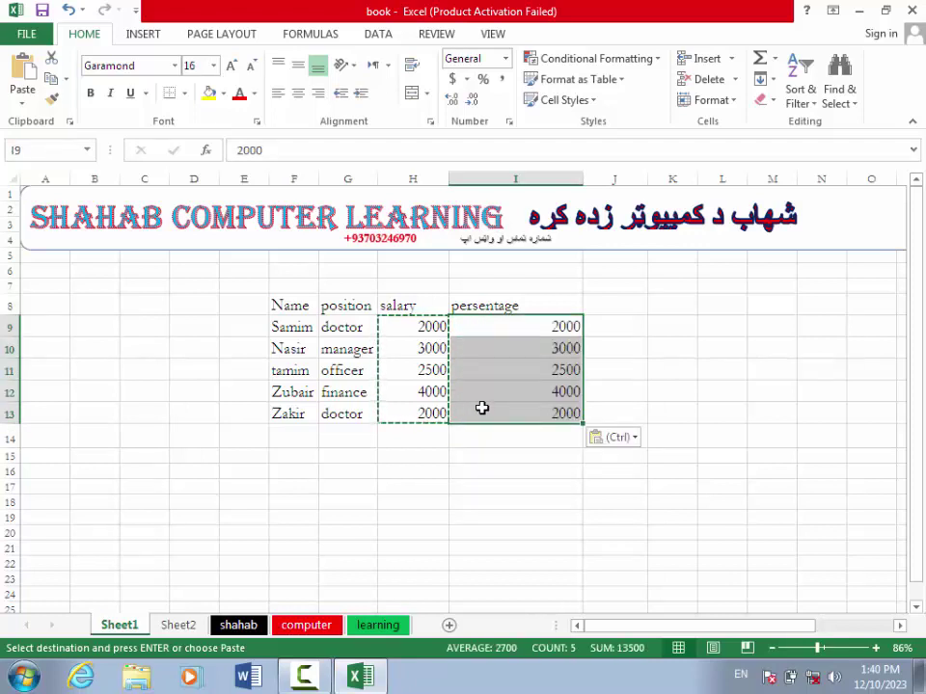
{"action": "left_click", "coordinate": [481, 407]}
{"action": "double_click", "coordinate": [477, 485]}
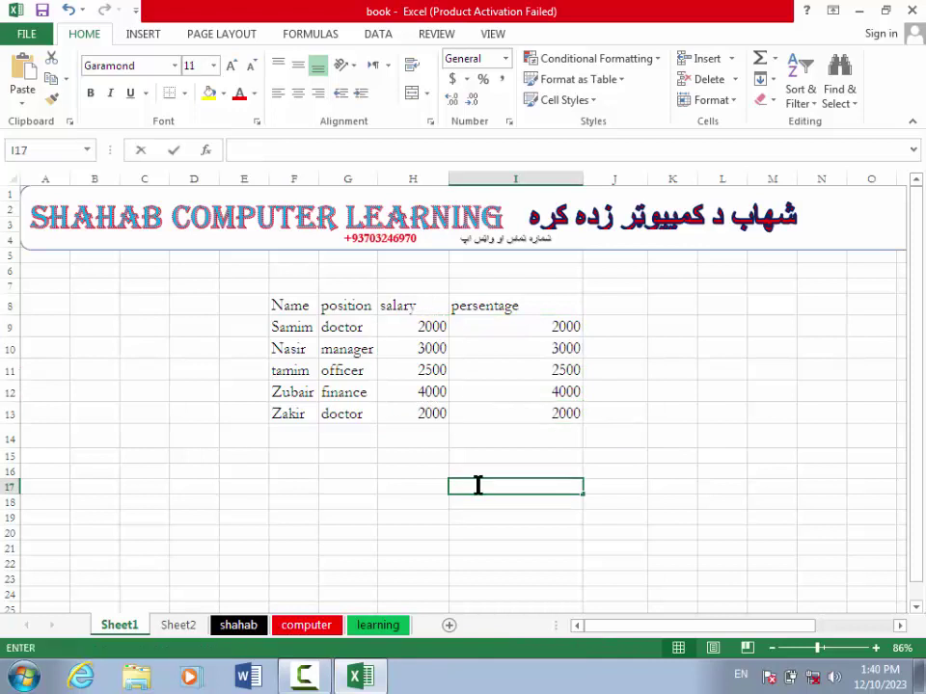
Apply the Percentage number format to the copied values in I9:I13.
{"action": "double_click", "coordinate": [490, 324]}
{"action": "left_click", "coordinate": [499, 364]}
{"action": "left_click_drag", "start_coordinate": [498, 331], "coordinate": [506, 405]}
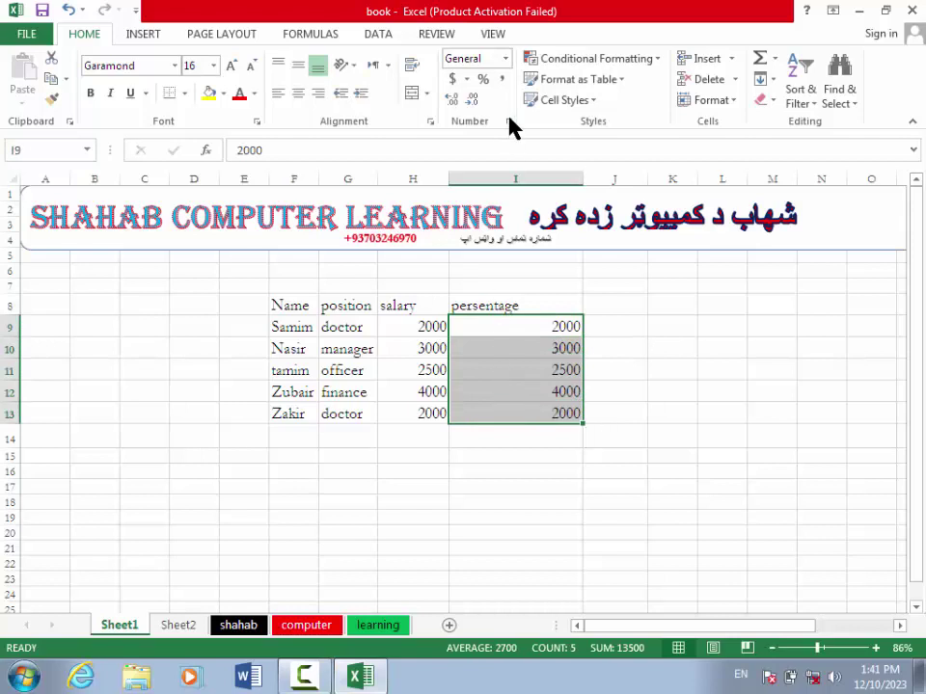
{"action": "left_click", "coordinate": [508, 122]}
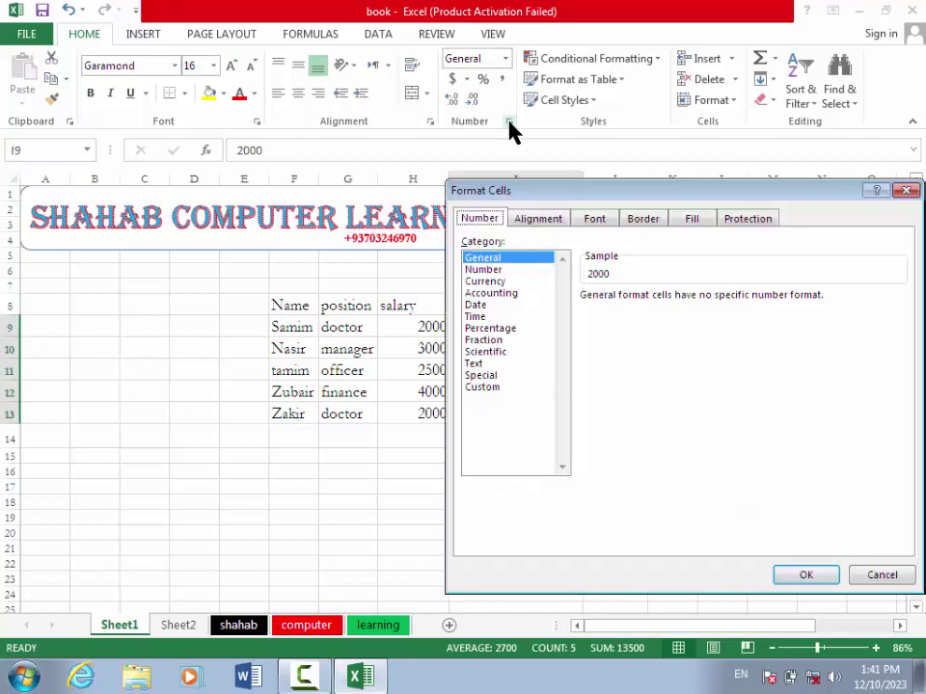
{"action": "left_click", "coordinate": [492, 328]}
{"action": "left_click", "coordinate": [802, 576]}
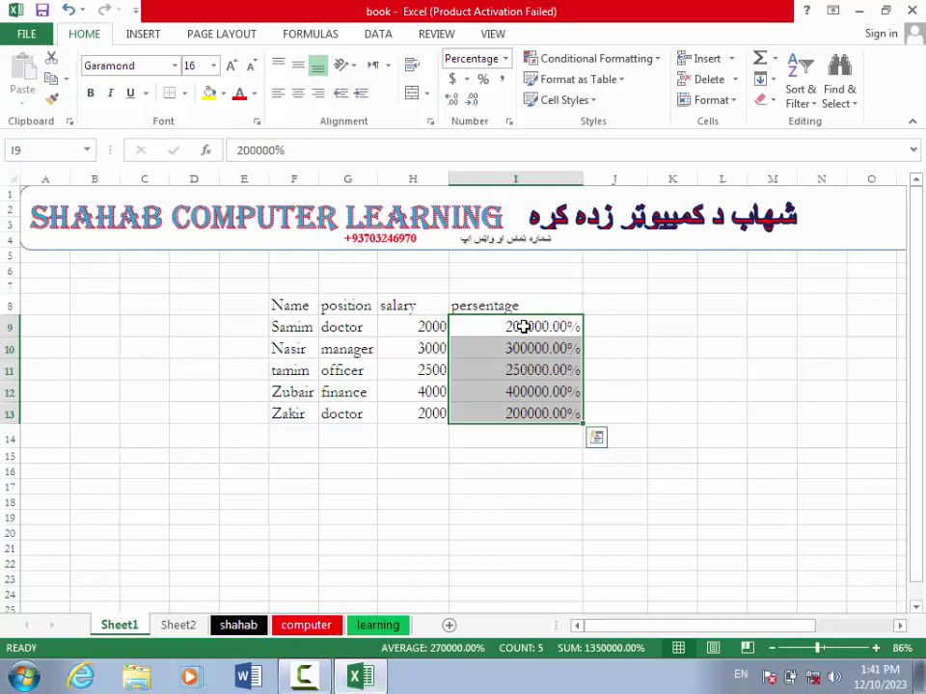
Clear the persentage header and its values from I8:I13.
{"action": "left_click", "coordinate": [542, 500]}
{"action": "left_click", "coordinate": [541, 415]}
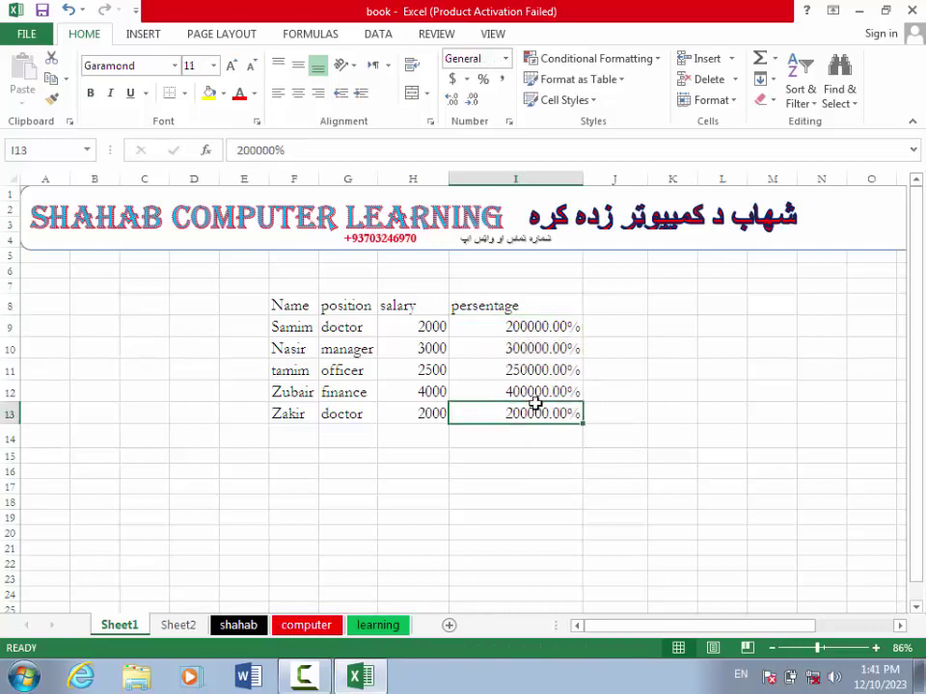
{"action": "left_click_drag", "start_coordinate": [535, 405], "coordinate": [494, 314]}
{"action": "key", "text": "Delete"}
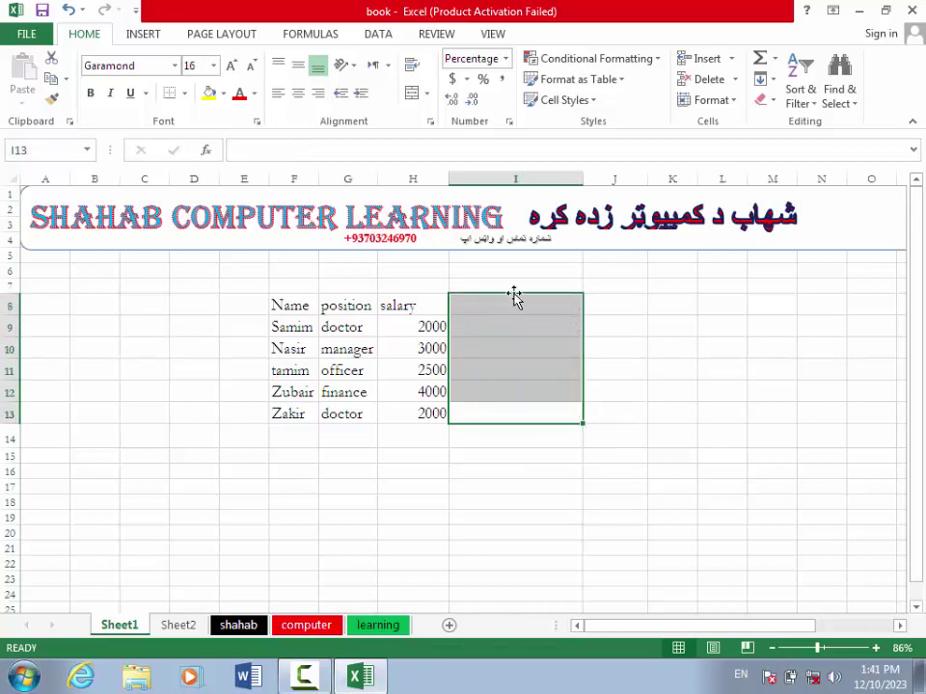
Review the number format categories for the empty cell I1, keeping General.
{"action": "left_click", "coordinate": [512, 176]}
{"action": "left_click", "coordinate": [509, 122]}
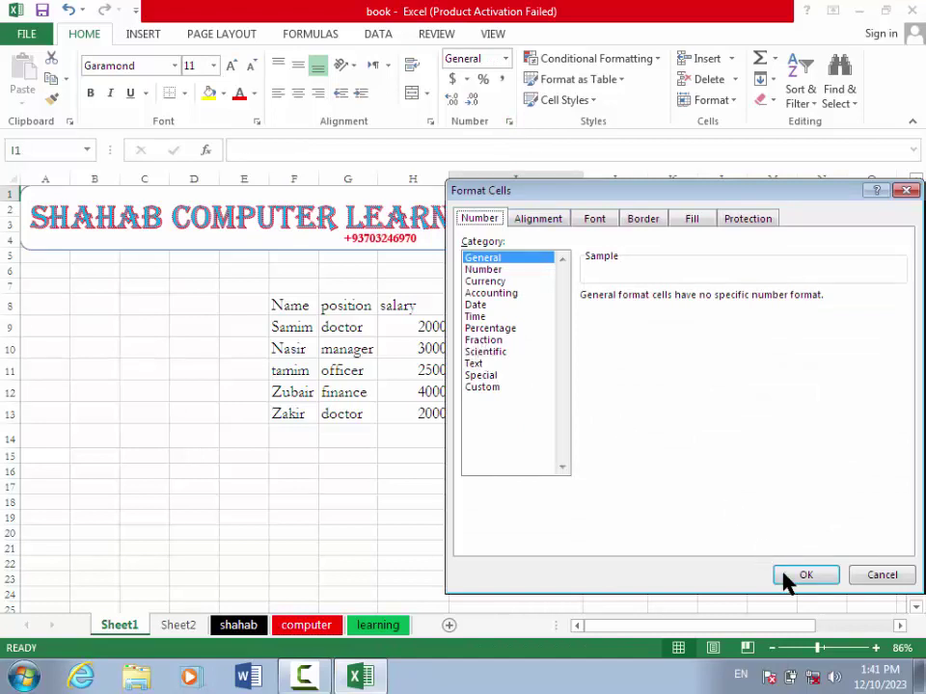
{"action": "left_click", "coordinate": [804, 582]}
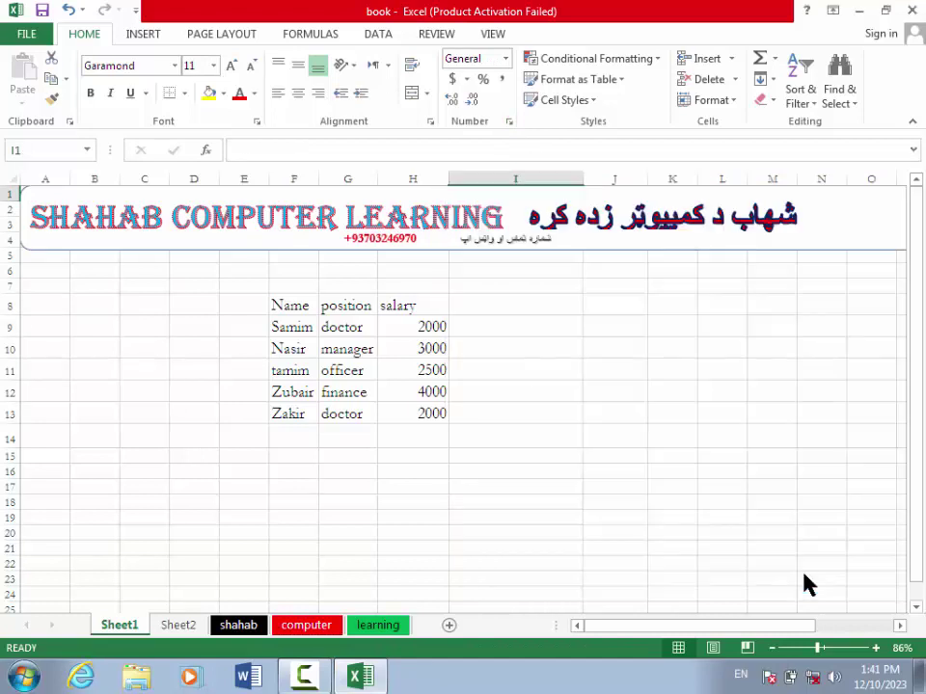
{"action": "left_click", "coordinate": [564, 410]}
{"action": "left_click", "coordinate": [622, 371]}
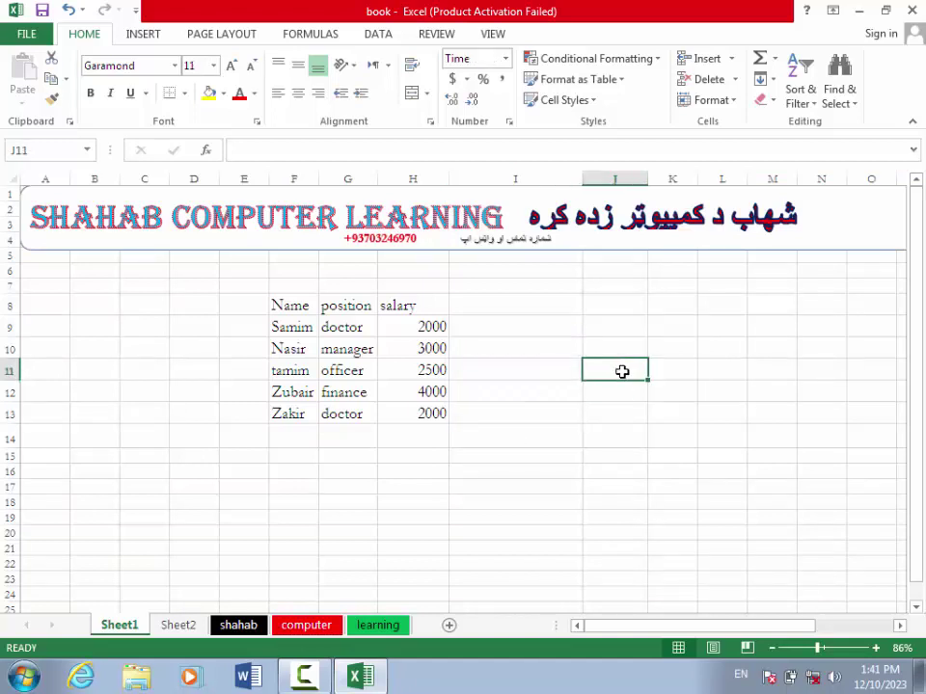
Enter 0.25 in the time-formatted cell J11.
{"action": "type", "text": "0.2"}
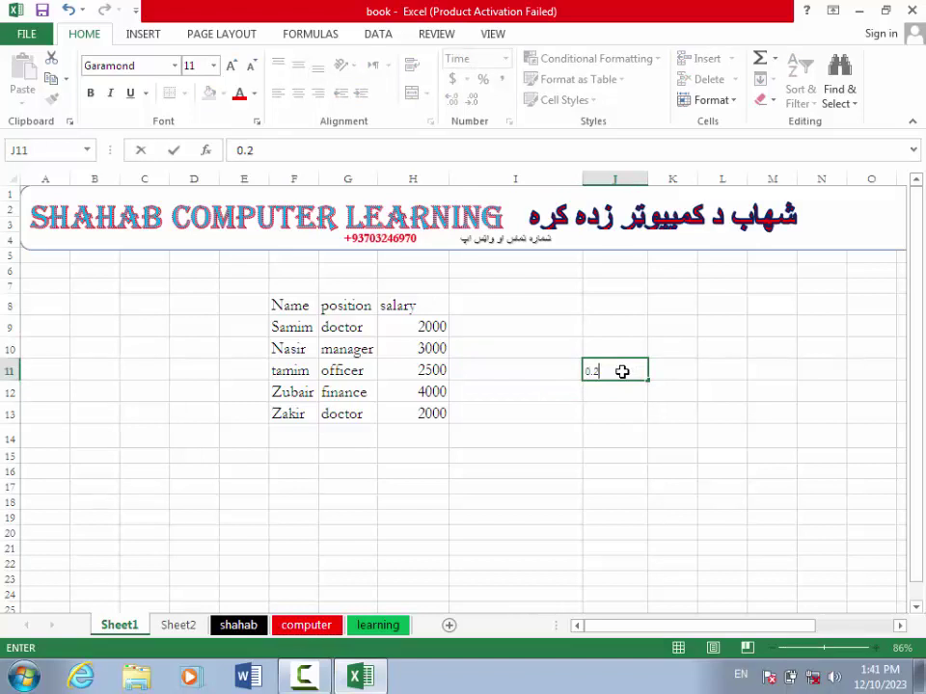
{"action": "type", "text": "5"}
{"action": "left_click", "coordinate": [595, 414]}
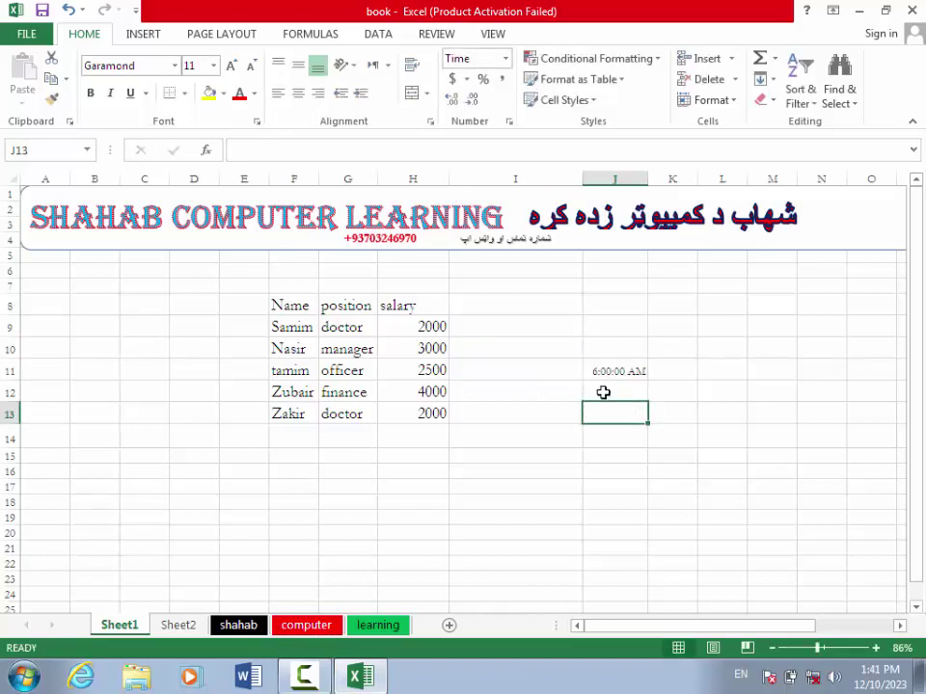
Enter .25 in the empty cell H20 below the salary table.
{"action": "left_click", "coordinate": [397, 526]}
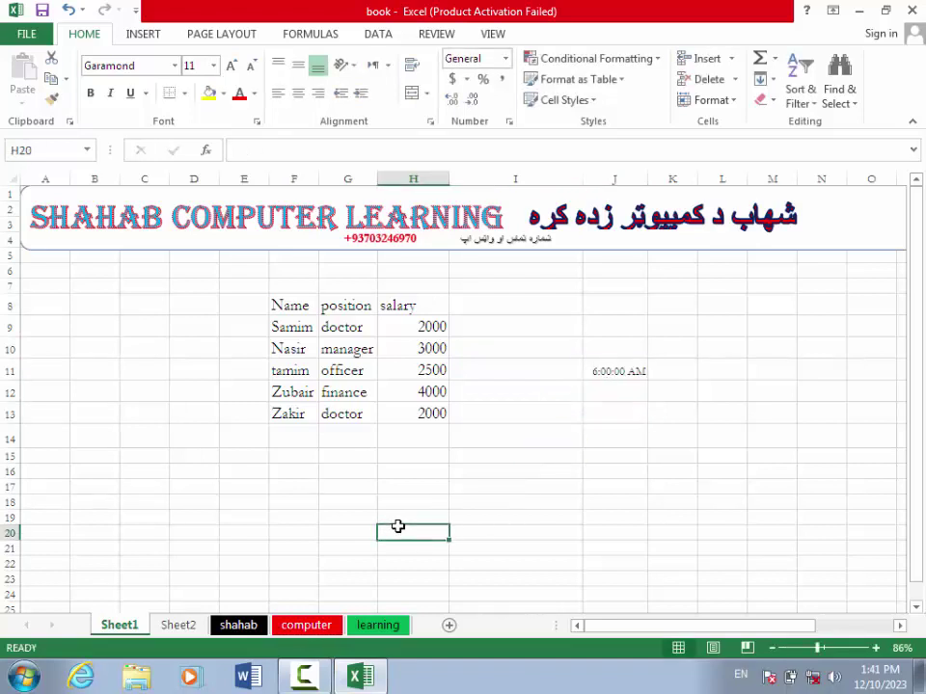
{"action": "type", "text": "."}
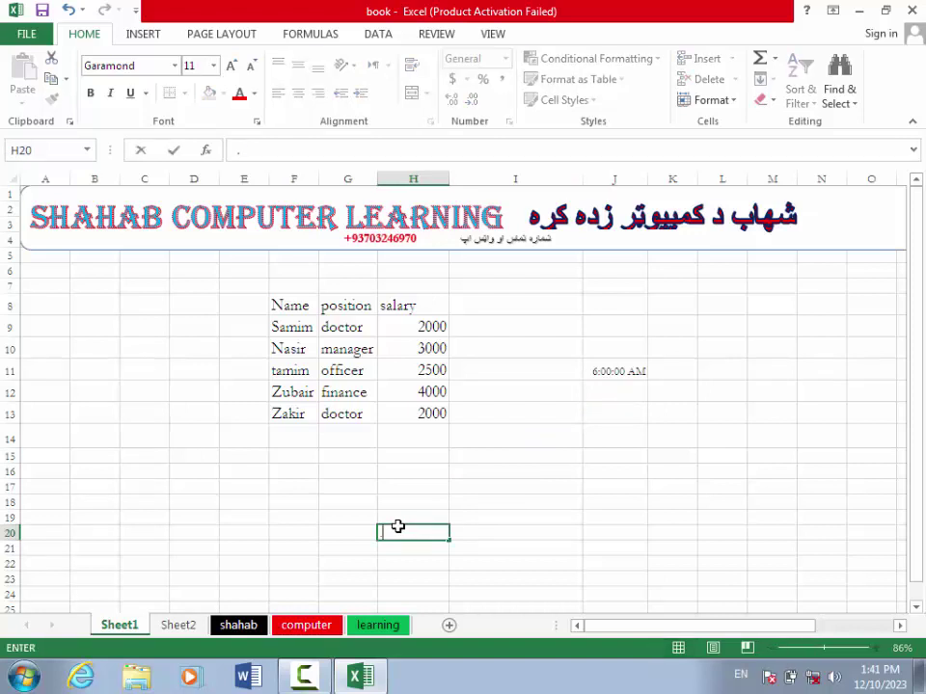
{"action": "type", "text": "25"}
{"action": "left_click", "coordinate": [532, 521]}
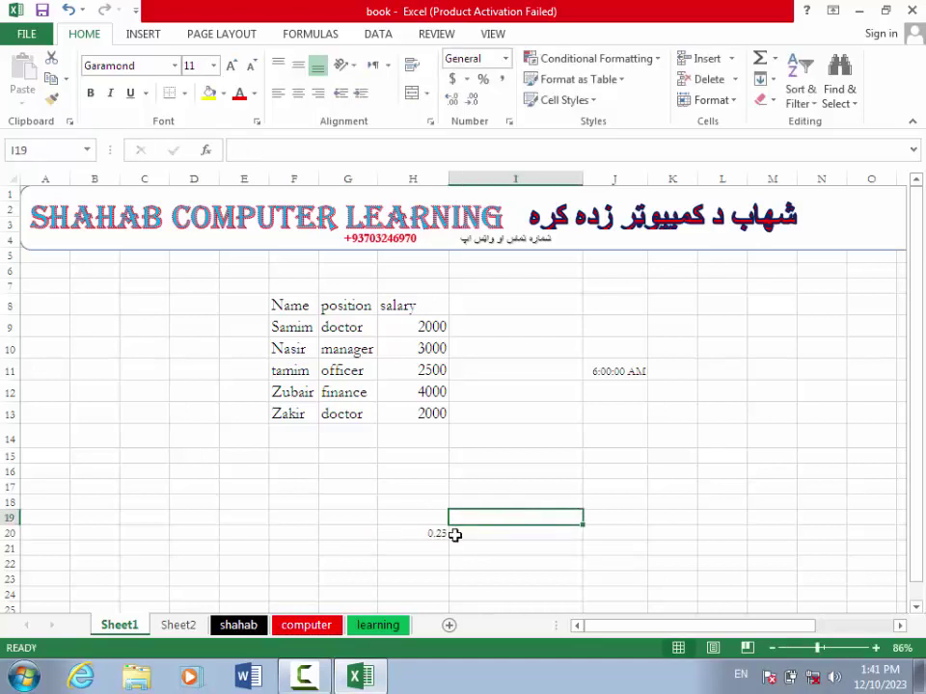
Apply the Fraction number format to the value in H20.
{"action": "left_click", "coordinate": [421, 532]}
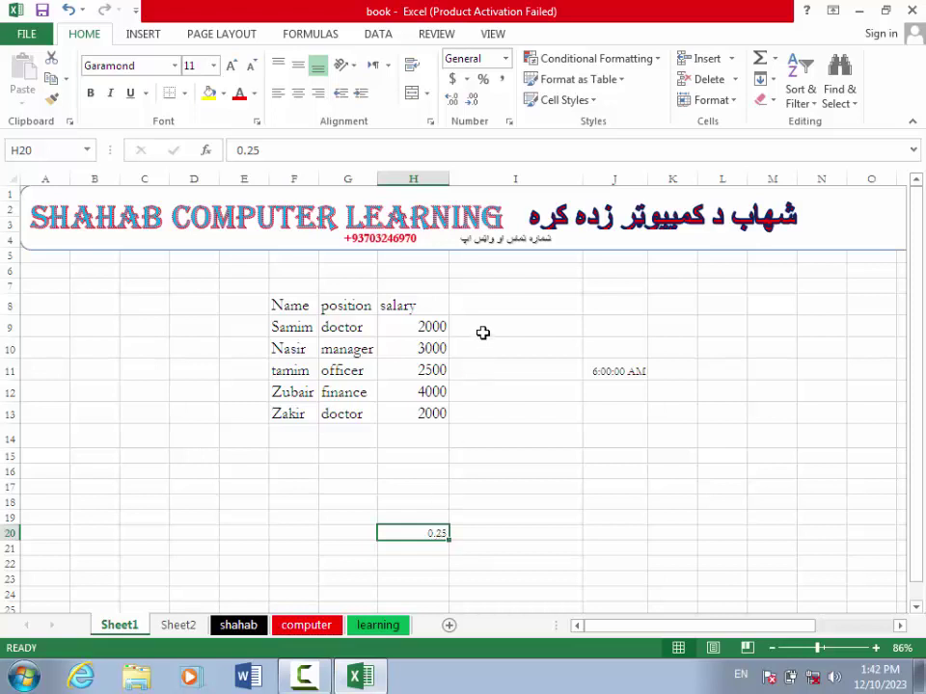
{"action": "left_click", "coordinate": [510, 123]}
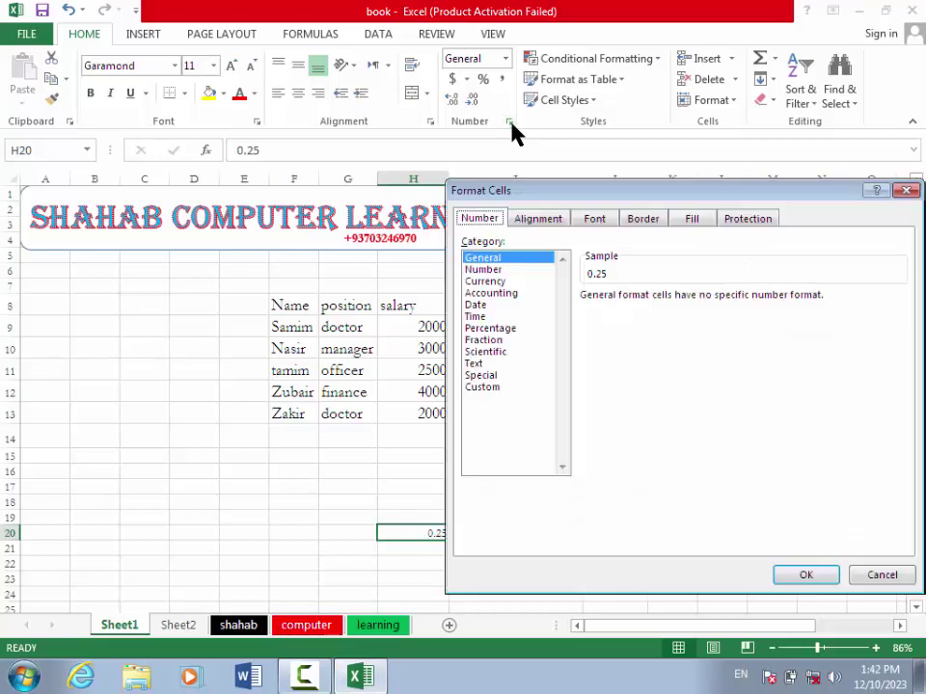
{"action": "double_click", "coordinate": [493, 339]}
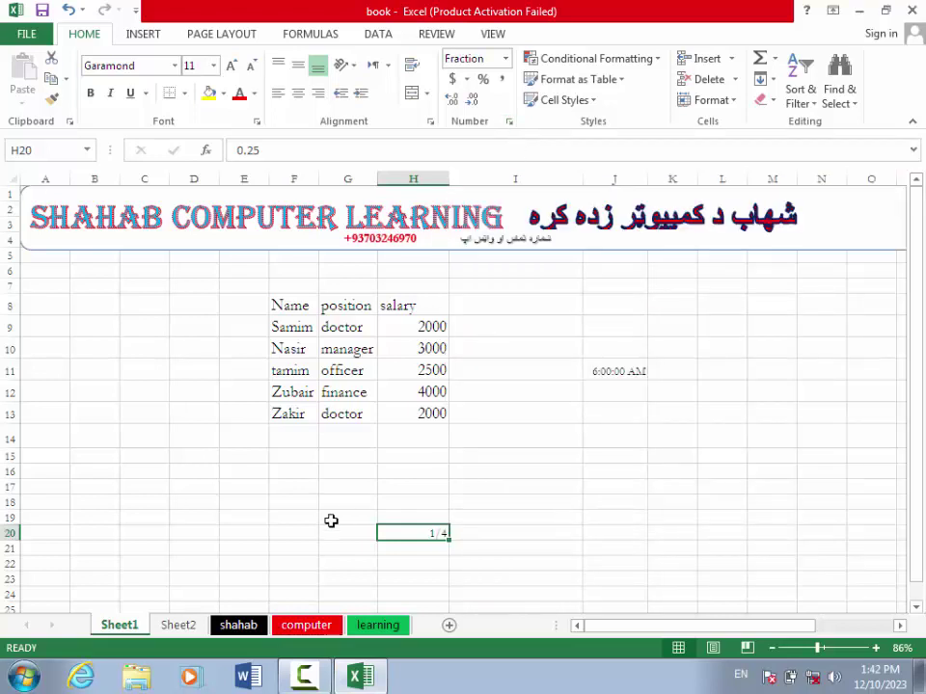
{"action": "left_click", "coordinate": [473, 521]}
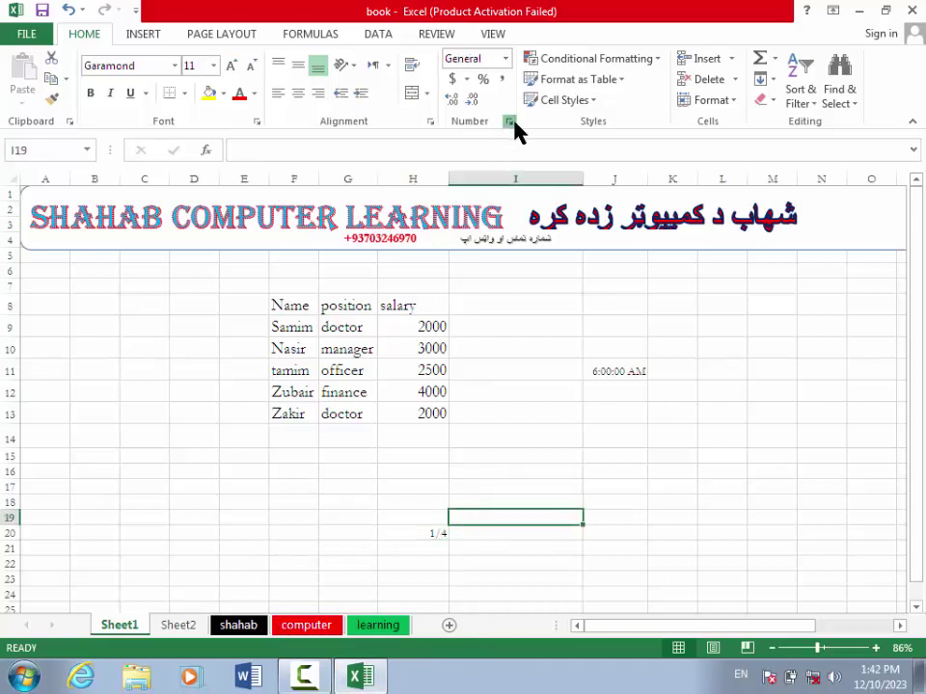
Apply the Scientific number format with 2 decimal places to the salaries in H9:H13.
{"action": "left_click", "coordinate": [509, 121]}
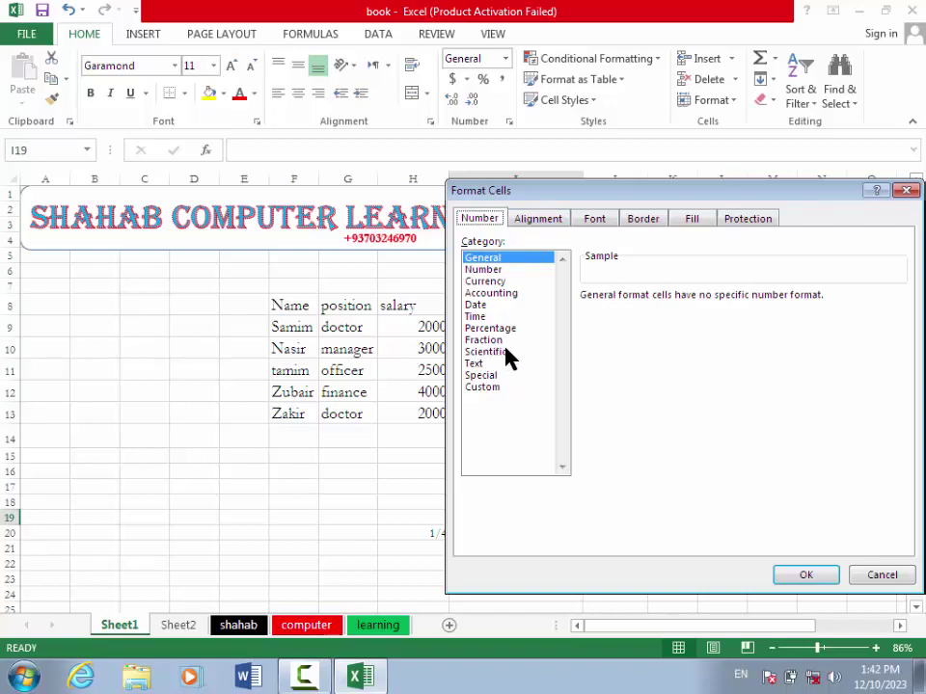
{"action": "left_click", "coordinate": [882, 574]}
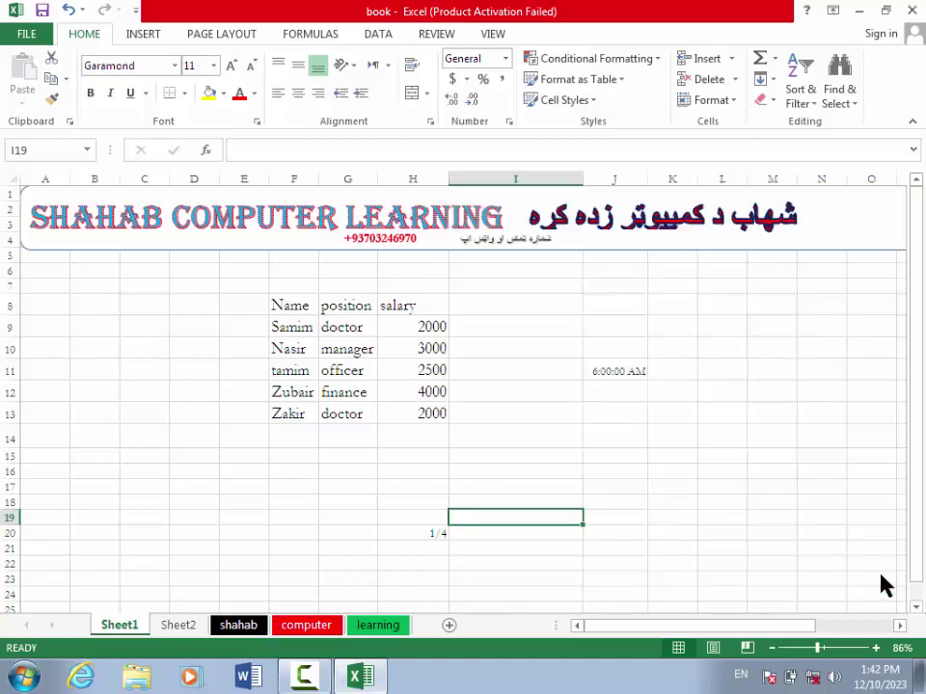
{"action": "left_click_drag", "start_coordinate": [428, 321], "coordinate": [424, 409]}
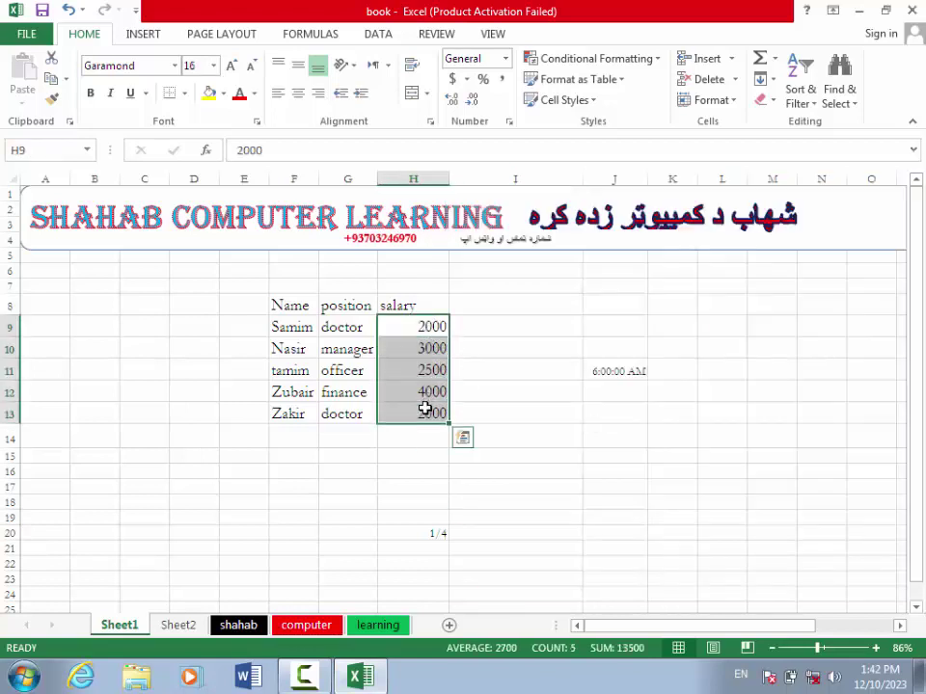
{"action": "left_click", "coordinate": [508, 121]}
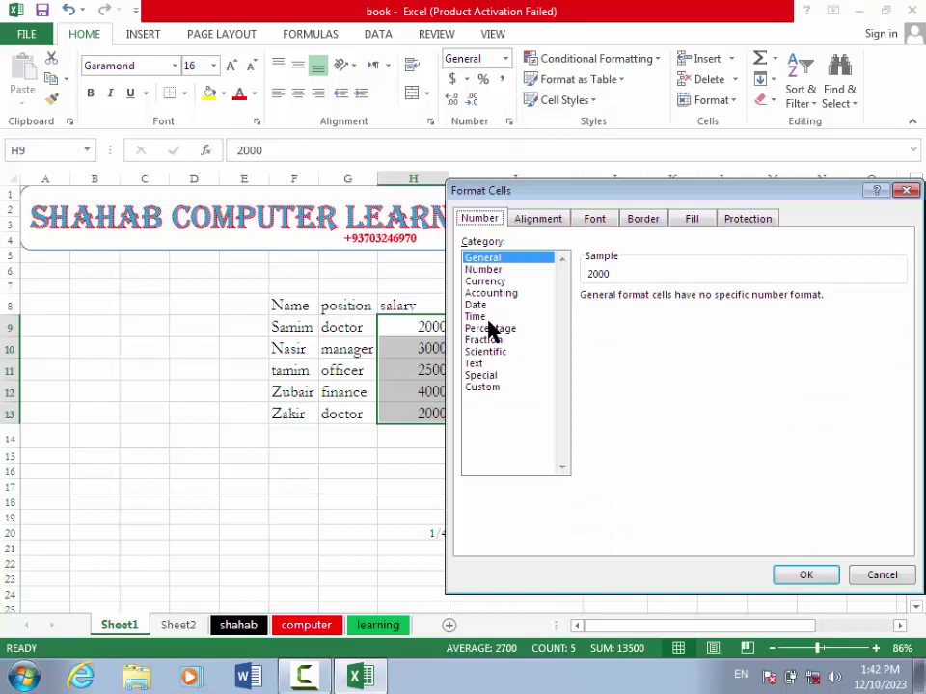
{"action": "left_click", "coordinate": [487, 353]}
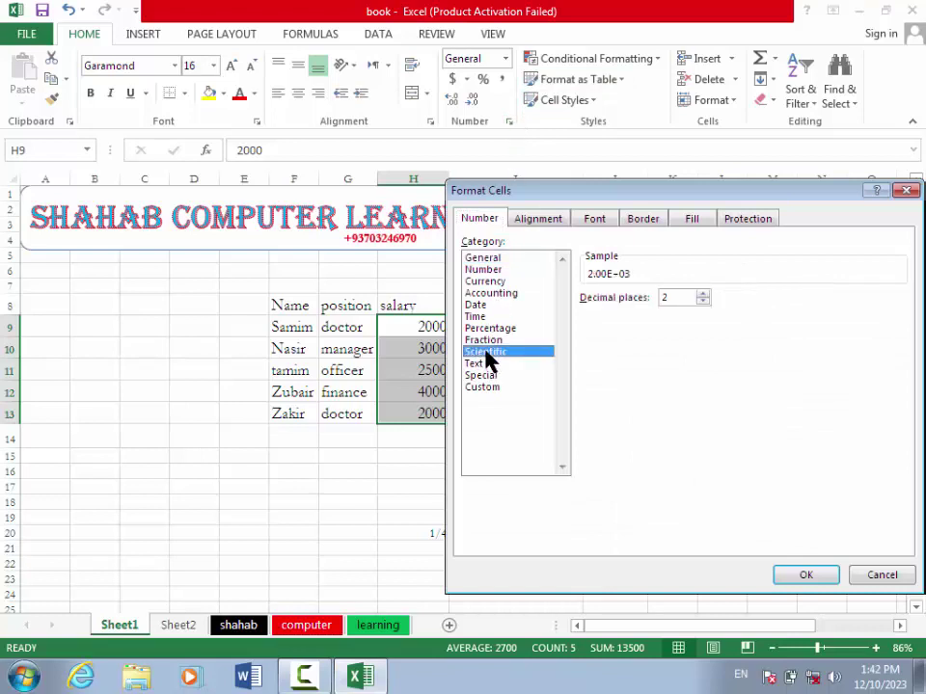
{"action": "left_click", "coordinate": [808, 575]}
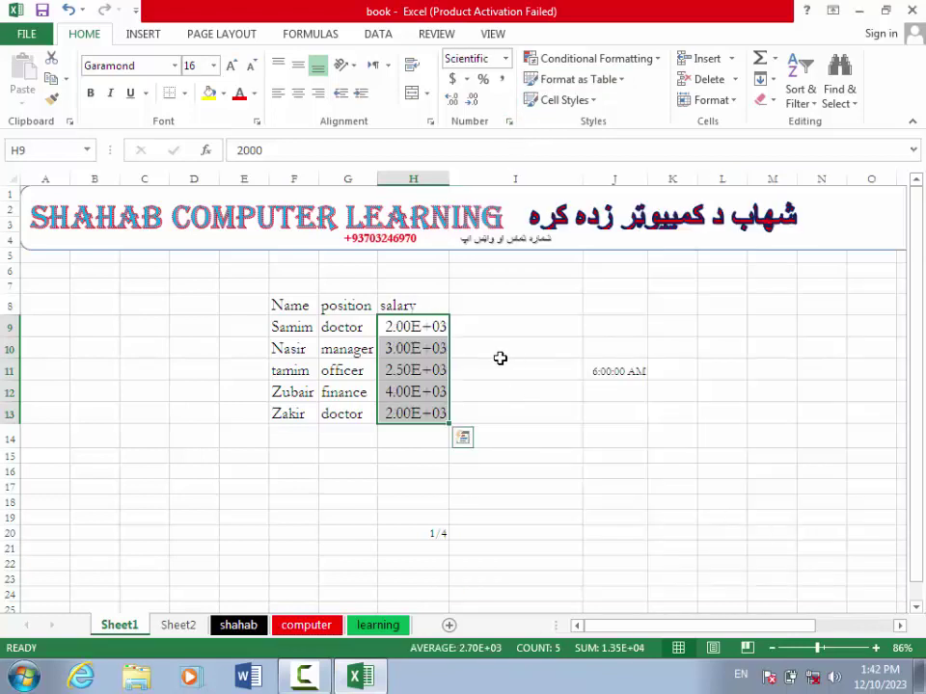
Inspect each salary in H9:H13 against its underlying value, and return the range to General format.
{"action": "left_click", "coordinate": [429, 334]}
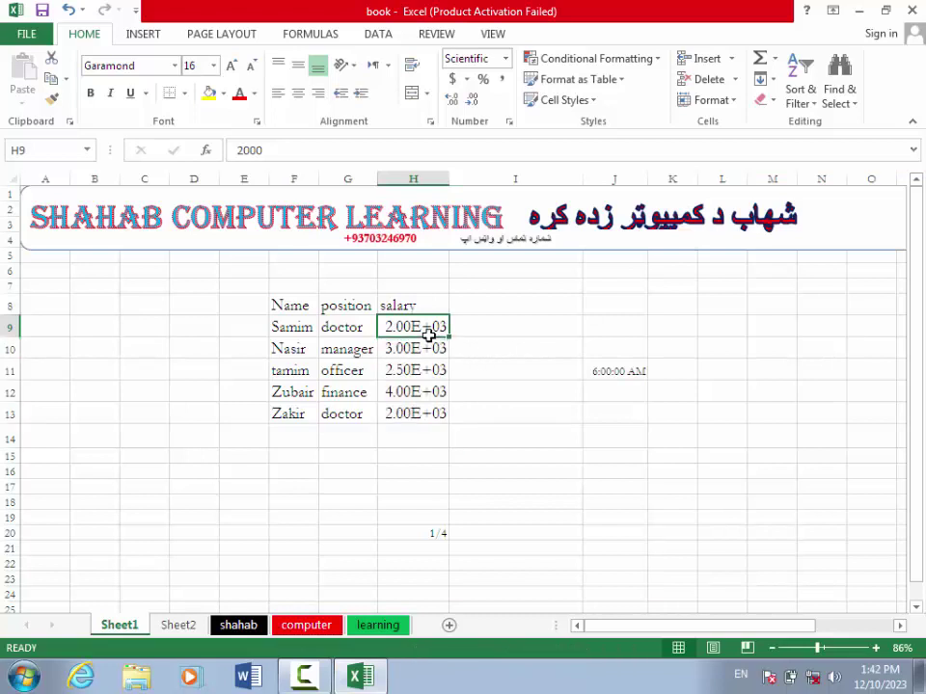
{"action": "left_click", "coordinate": [418, 355]}
{"action": "left_click", "coordinate": [419, 376]}
{"action": "left_click", "coordinate": [420, 392]}
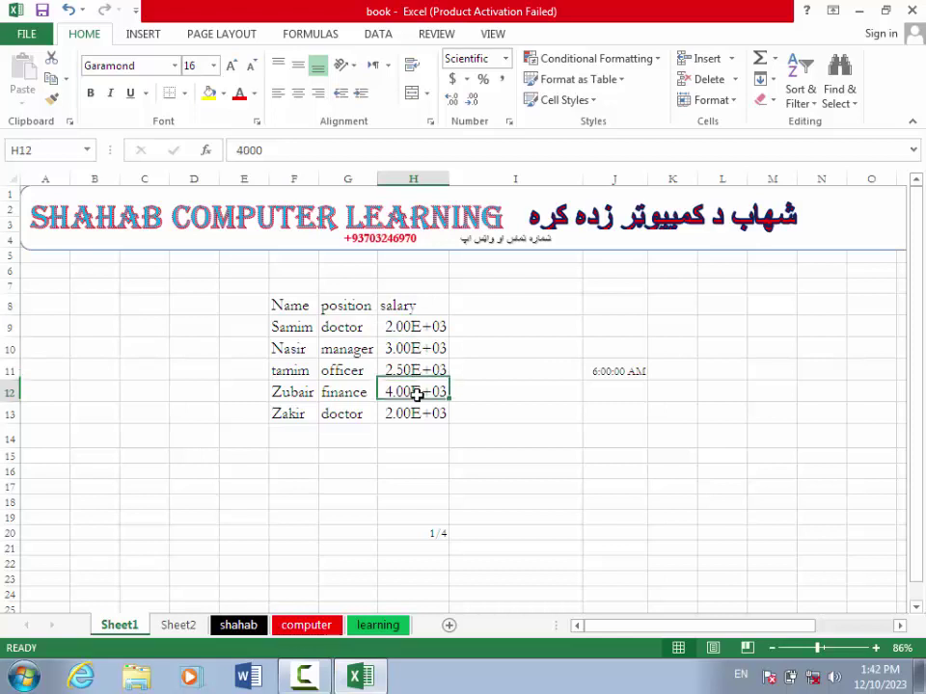
{"action": "left_click", "coordinate": [417, 412]}
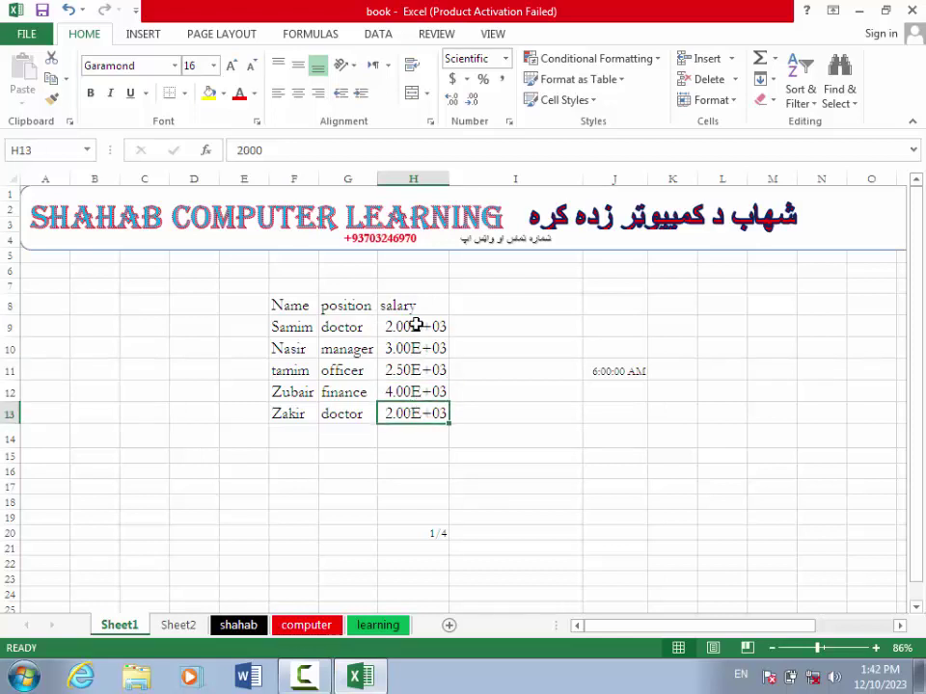
{"action": "left_click_drag", "start_coordinate": [415, 325], "coordinate": [417, 412]}
{"action": "key", "text": "ctrl+shift+asciitilde"}
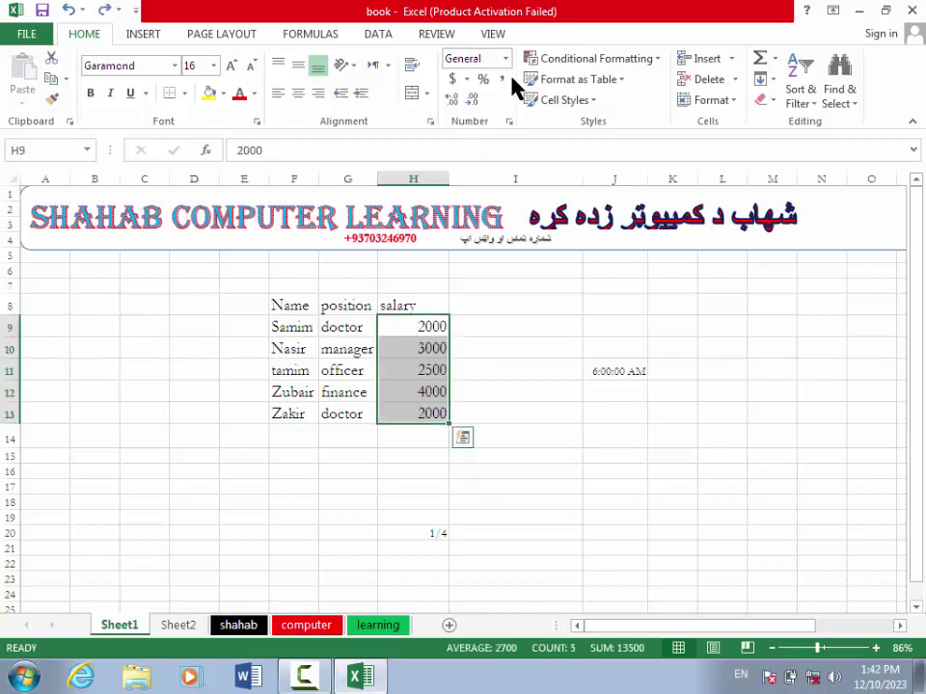
Review the Special format types and Custom format codes for H9:H13 without applying any of them.
{"action": "left_click", "coordinate": [509, 123]}
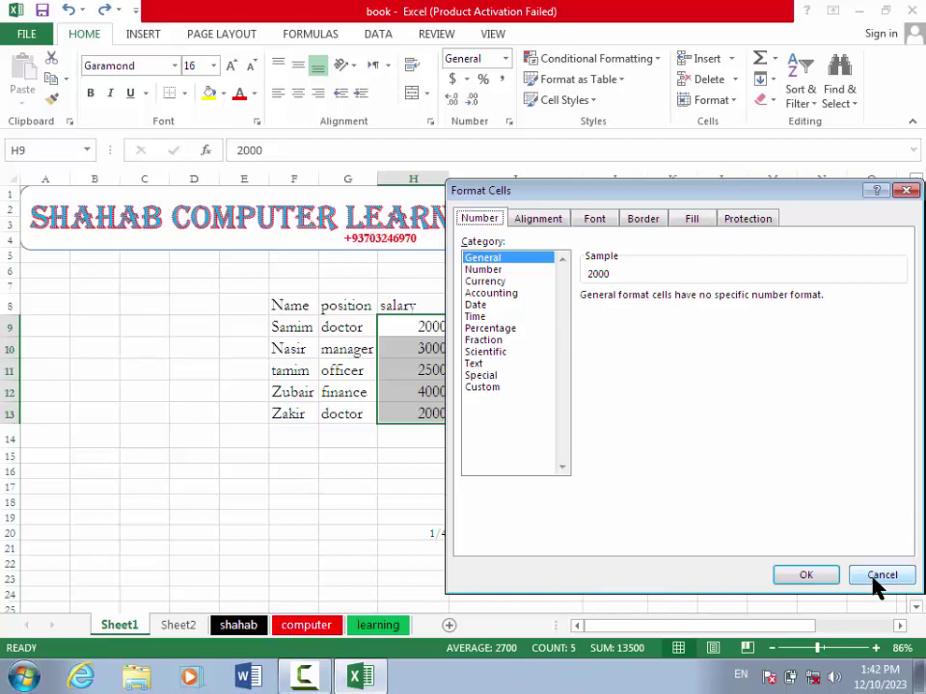
{"action": "left_click", "coordinate": [479, 376]}
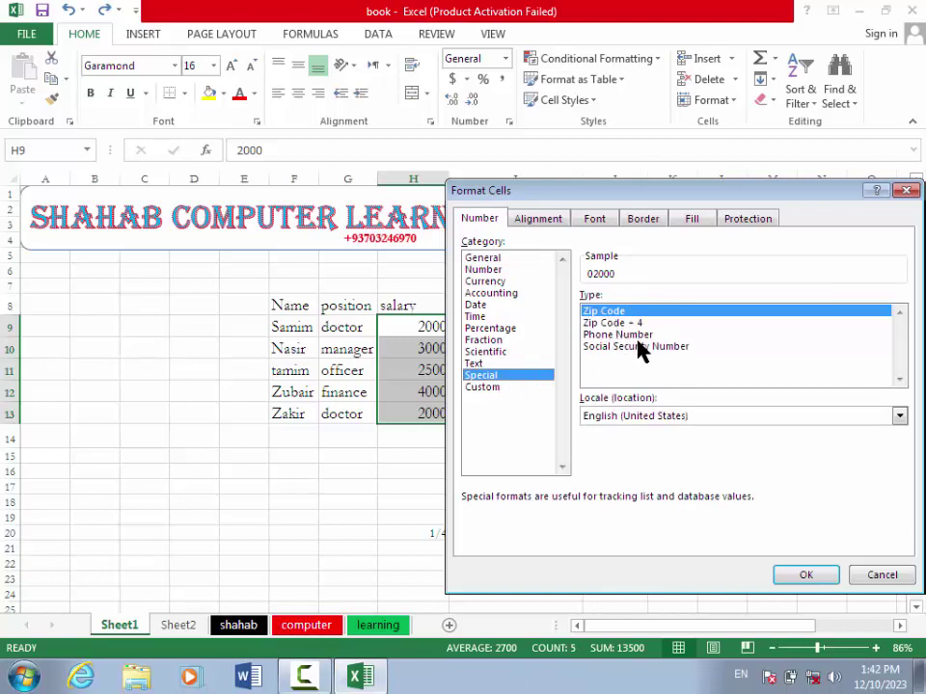
{"action": "left_click", "coordinate": [501, 388]}
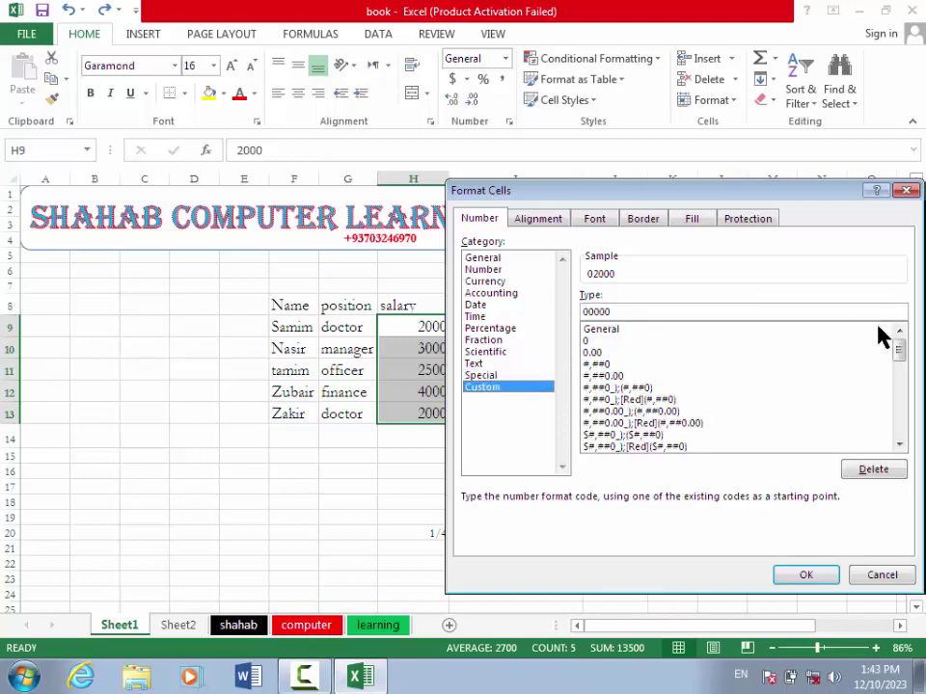
{"action": "left_click_drag", "start_coordinate": [900, 351], "coordinate": [901, 393]}
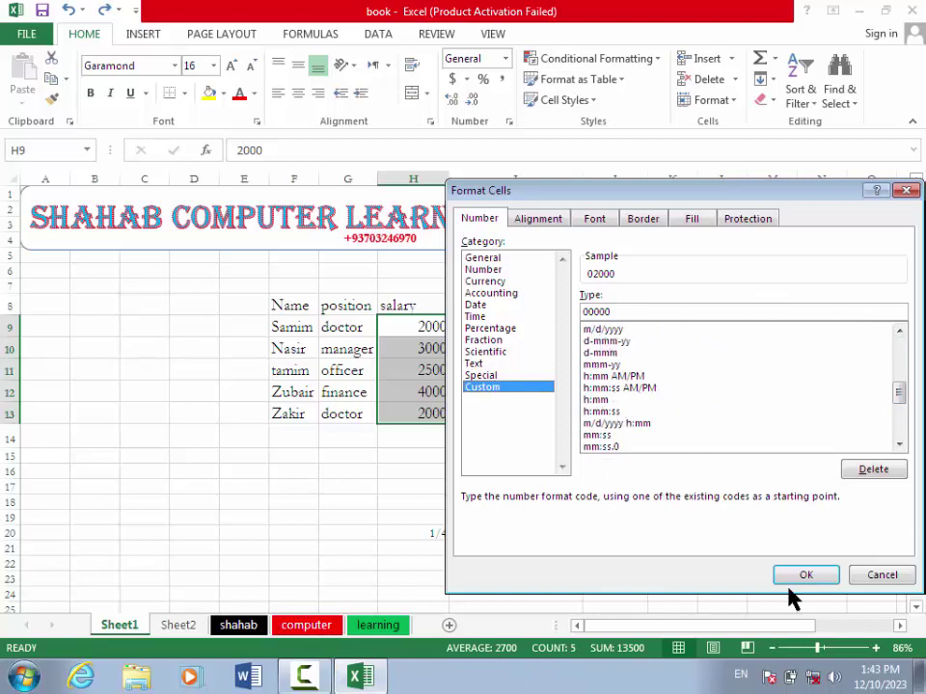
{"action": "left_click", "coordinate": [897, 579]}
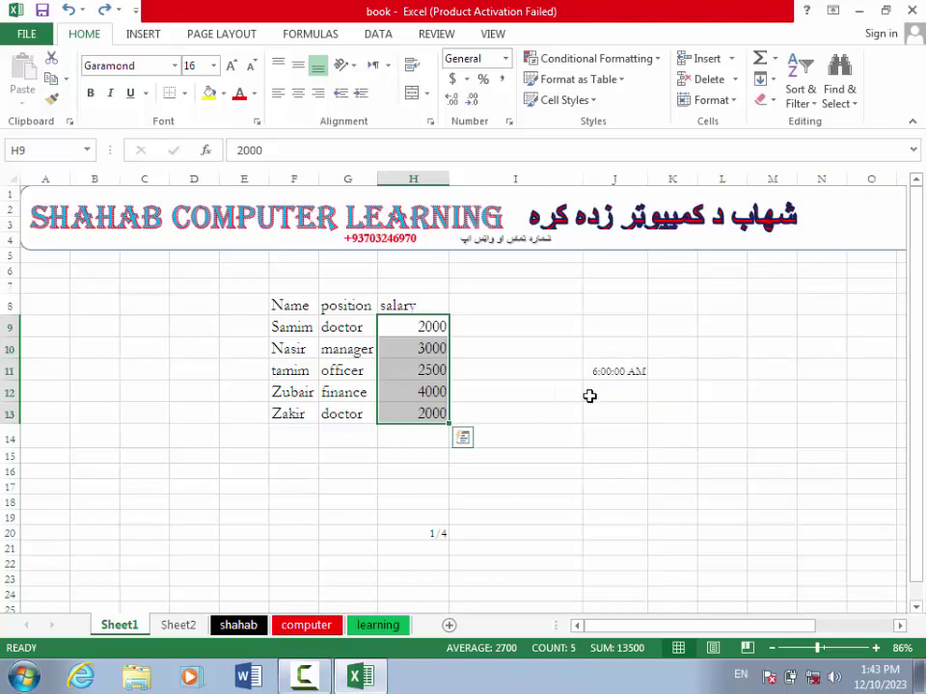
{"action": "left_click", "coordinate": [534, 391]}
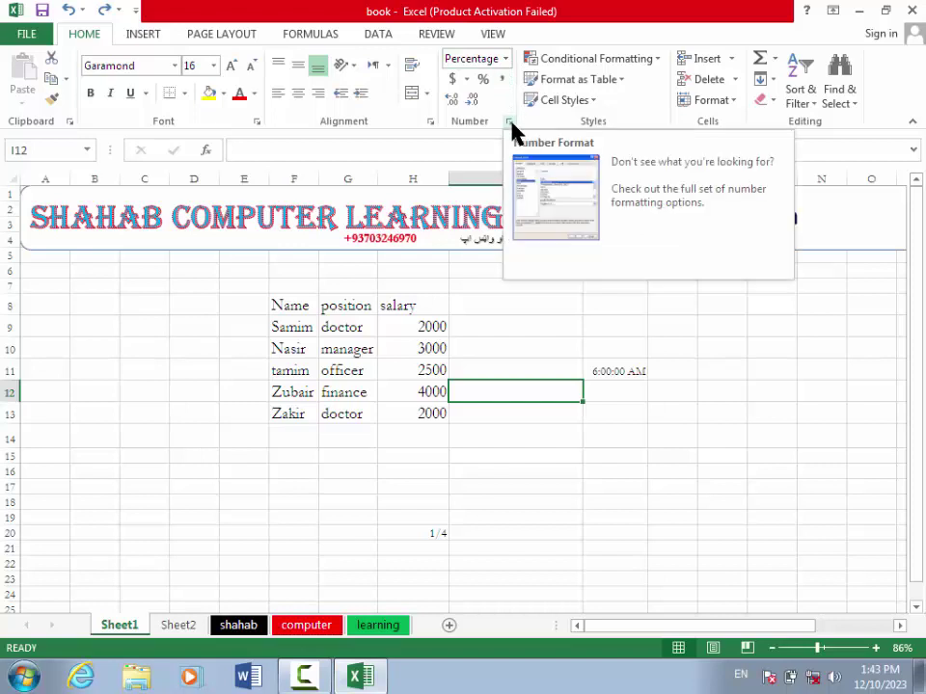
{"action": "left_click", "coordinate": [541, 531]}
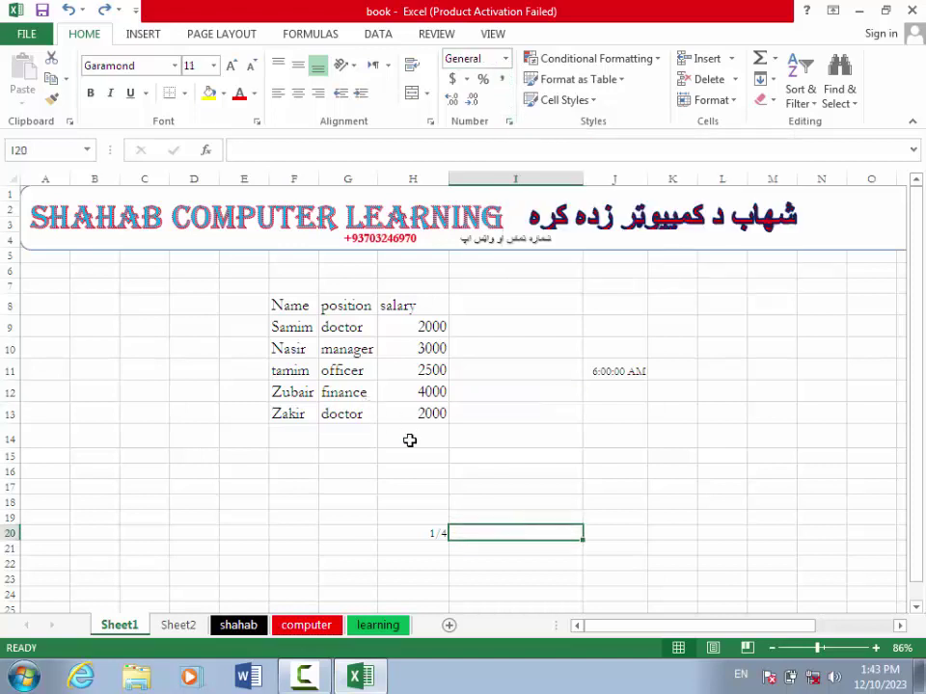
{"action": "left_click", "coordinate": [411, 440]}
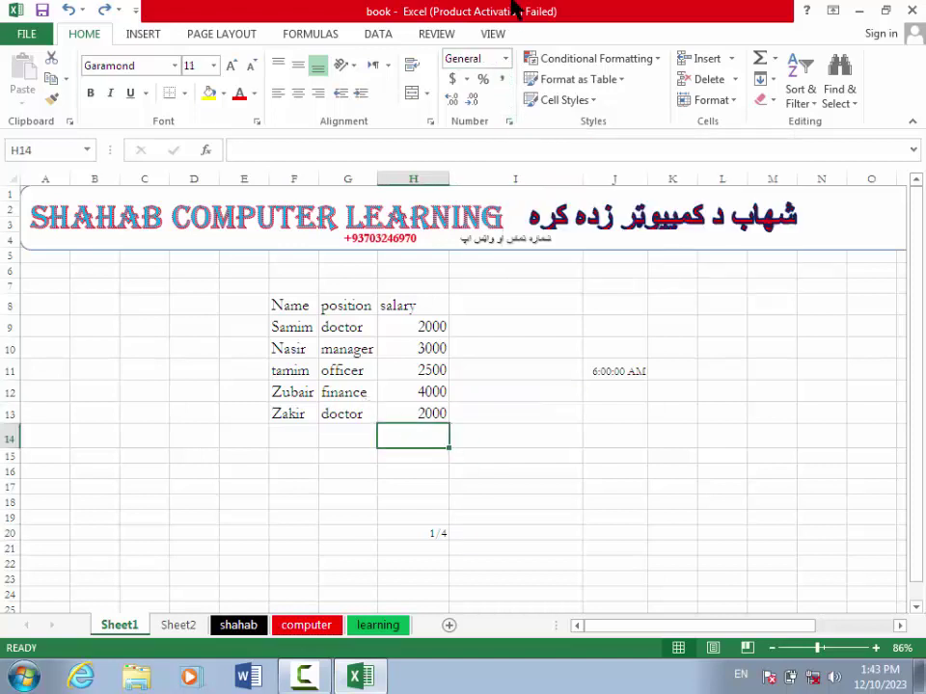
Try the Percent Style and the Comma Style on the salary in H9, undoing each one.
{"action": "left_click", "coordinate": [421, 326]}
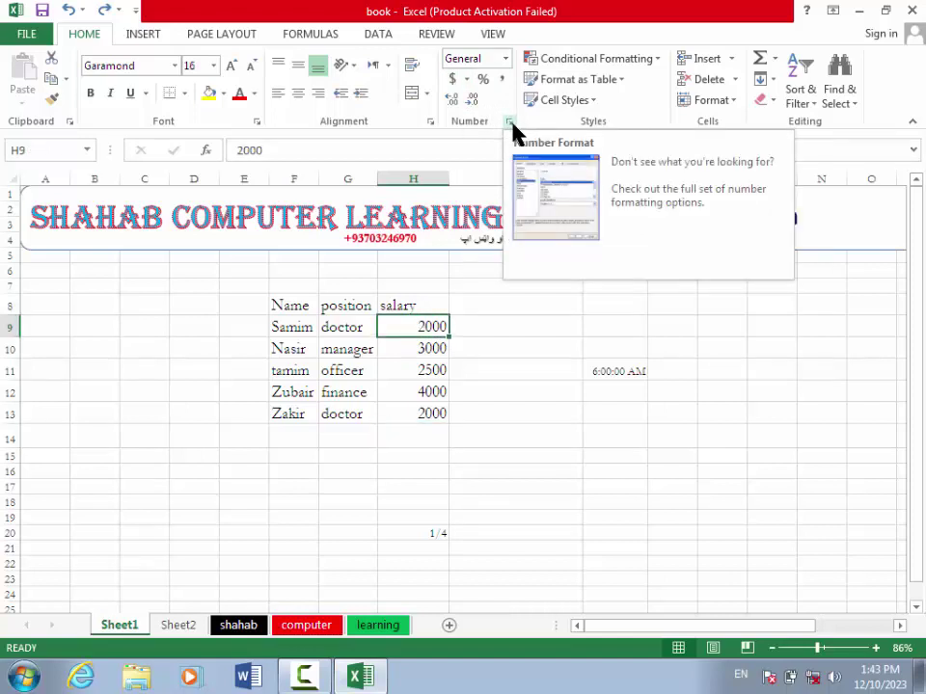
{"action": "left_click", "coordinate": [466, 81]}
{"action": "left_click", "coordinate": [466, 81]}
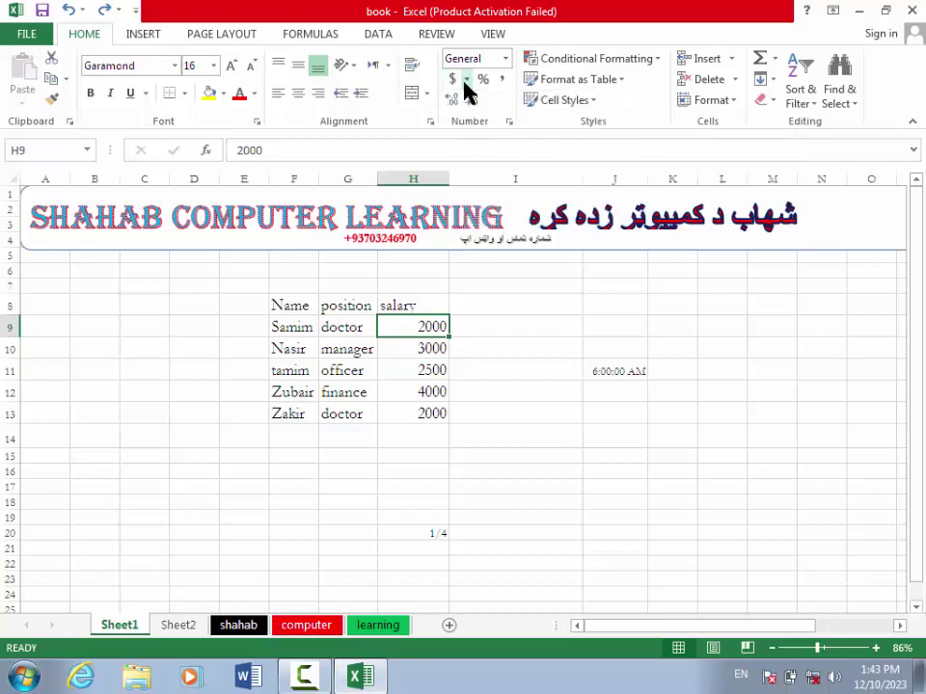
{"action": "left_click", "coordinate": [483, 81]}
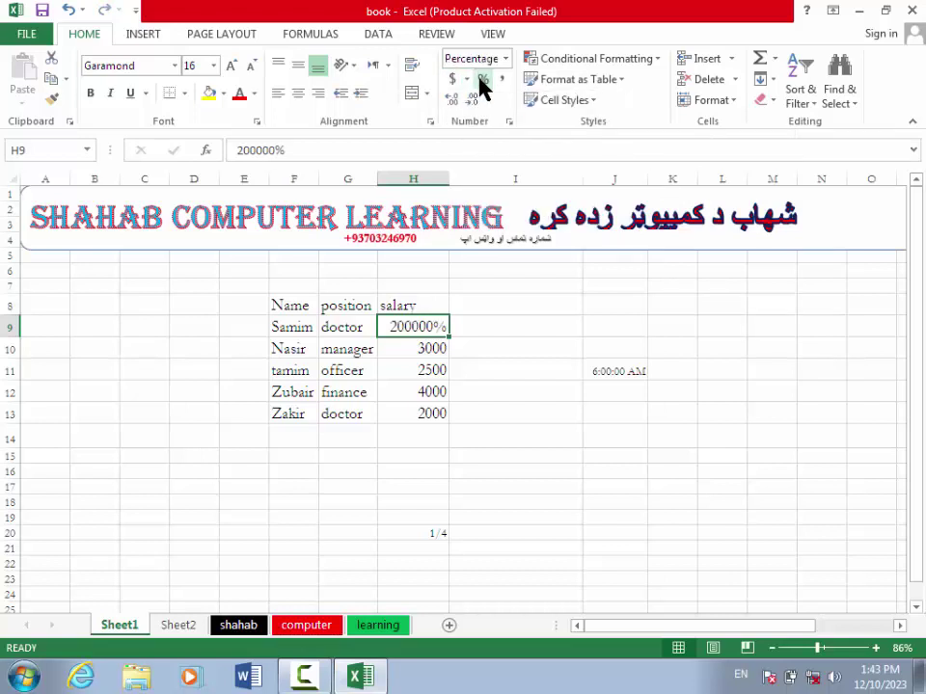
{"action": "key", "text": "ctrl+z"}
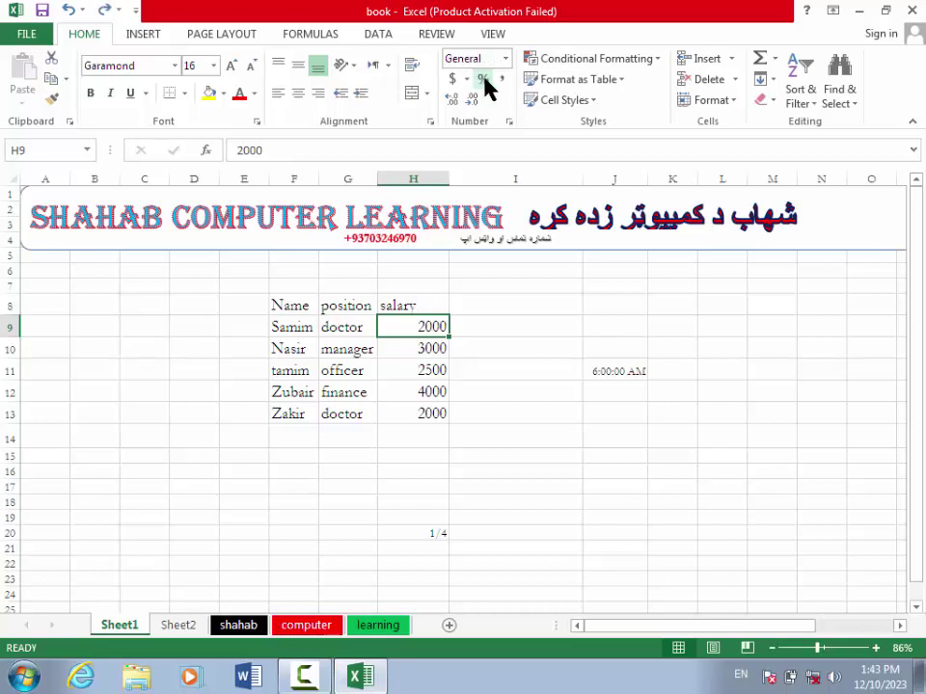
{"action": "left_click", "coordinate": [497, 80]}
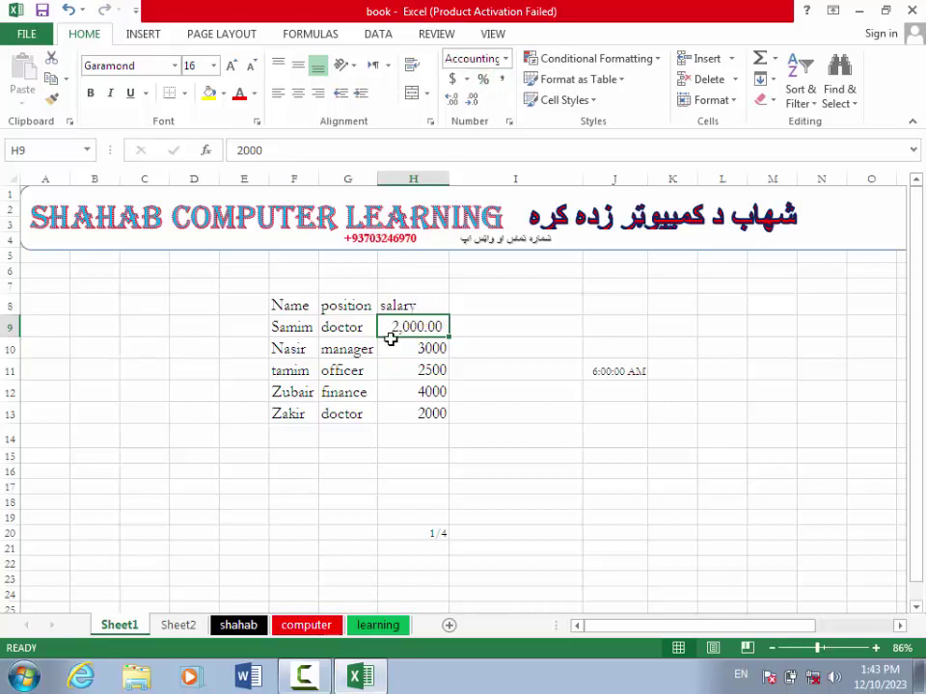
{"action": "key", "text": "ctrl+z"}
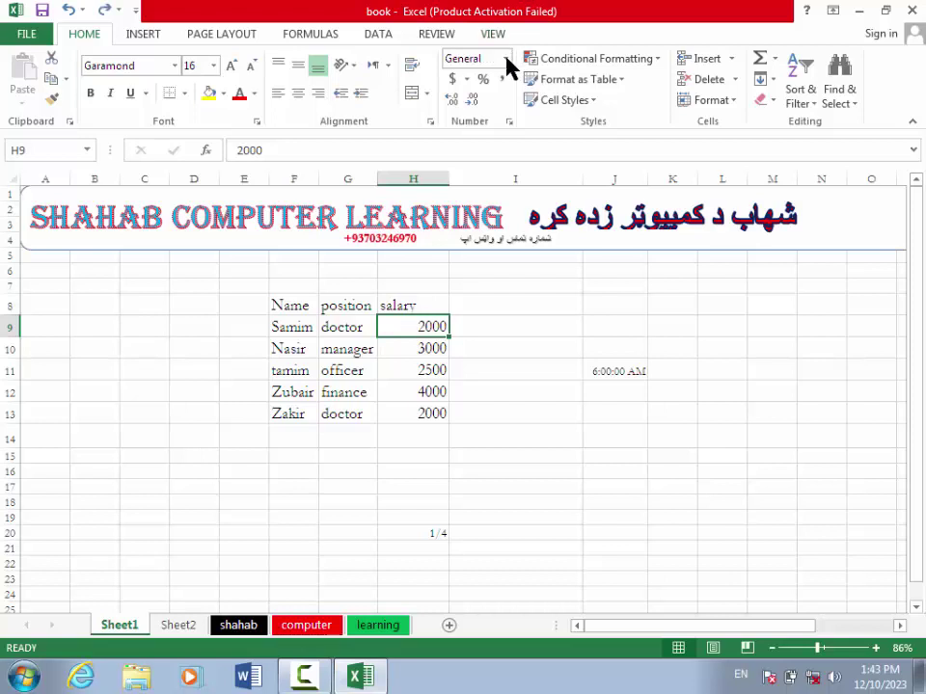
Review the Number category options for H9, including decimal places and the 1000 separator, without applying them.
{"action": "left_click", "coordinate": [511, 122]}
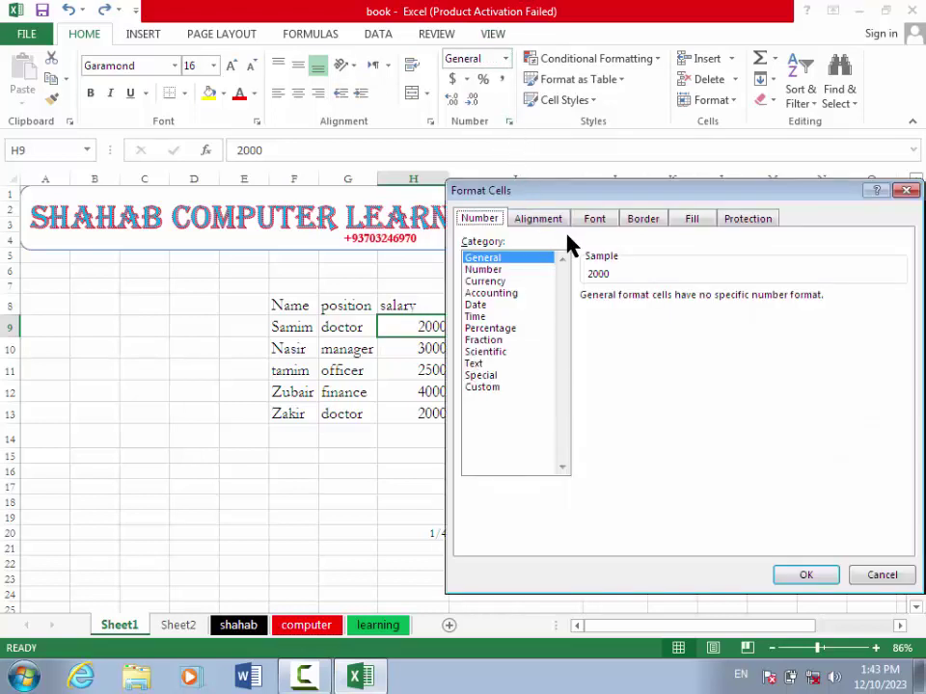
{"action": "left_click", "coordinate": [531, 270]}
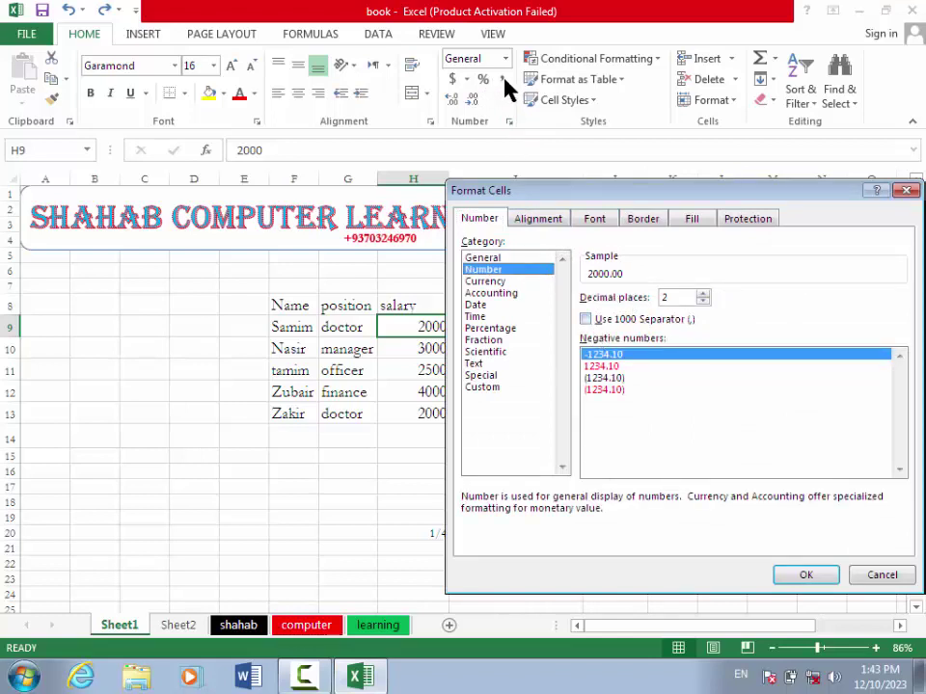
{"action": "left_click", "coordinate": [906, 190]}
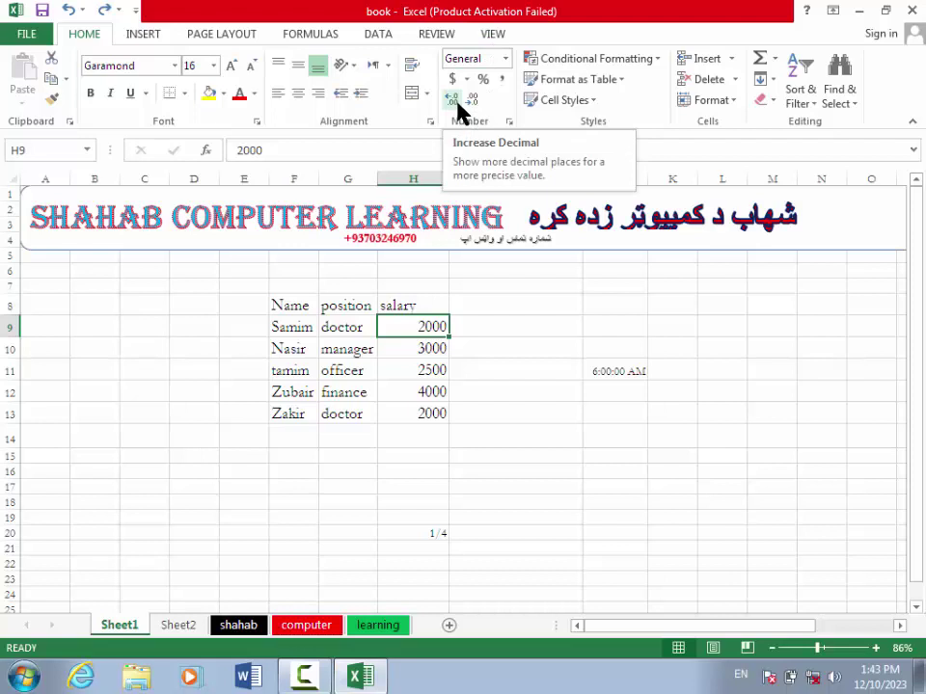
Apply the Number format to the salary in H9 and reduce it to zero decimal places.
{"action": "left_click", "coordinate": [504, 59]}
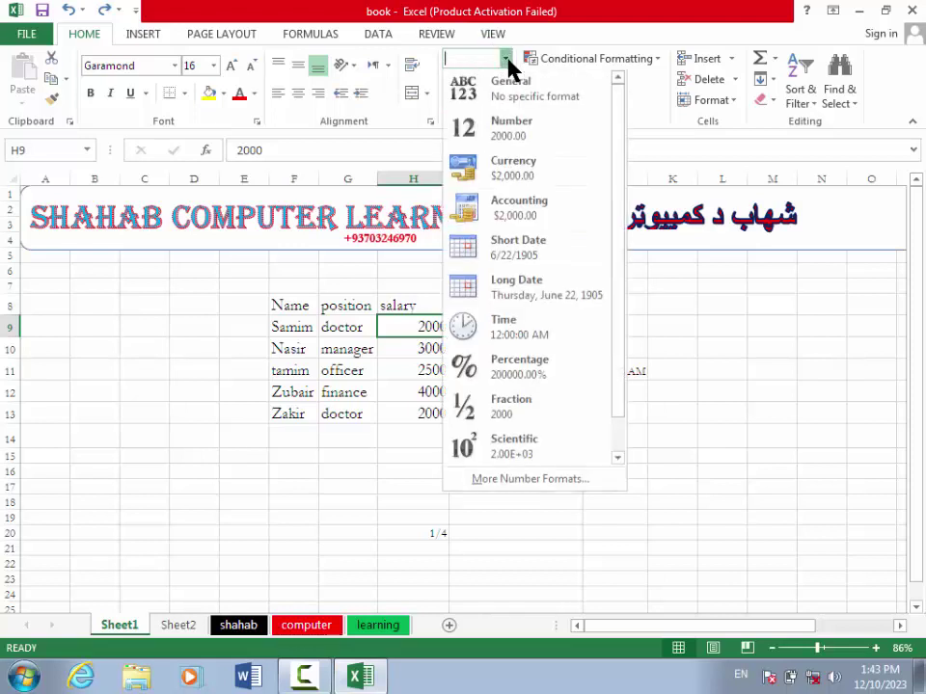
{"action": "left_click", "coordinate": [495, 144]}
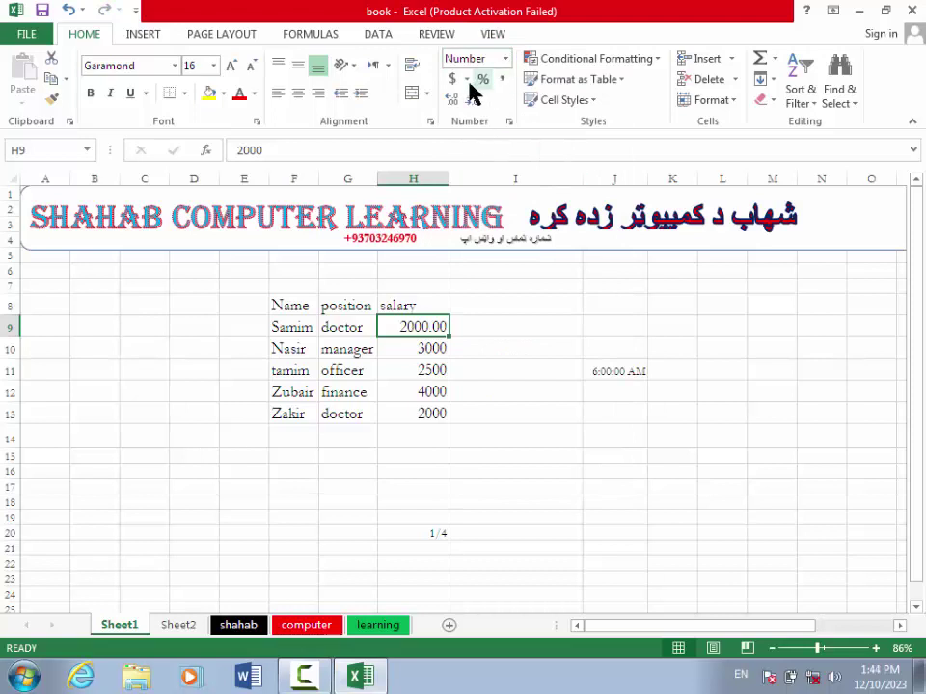
{"action": "left_click", "coordinate": [473, 102]}
{"action": "left_click", "coordinate": [472, 102]}
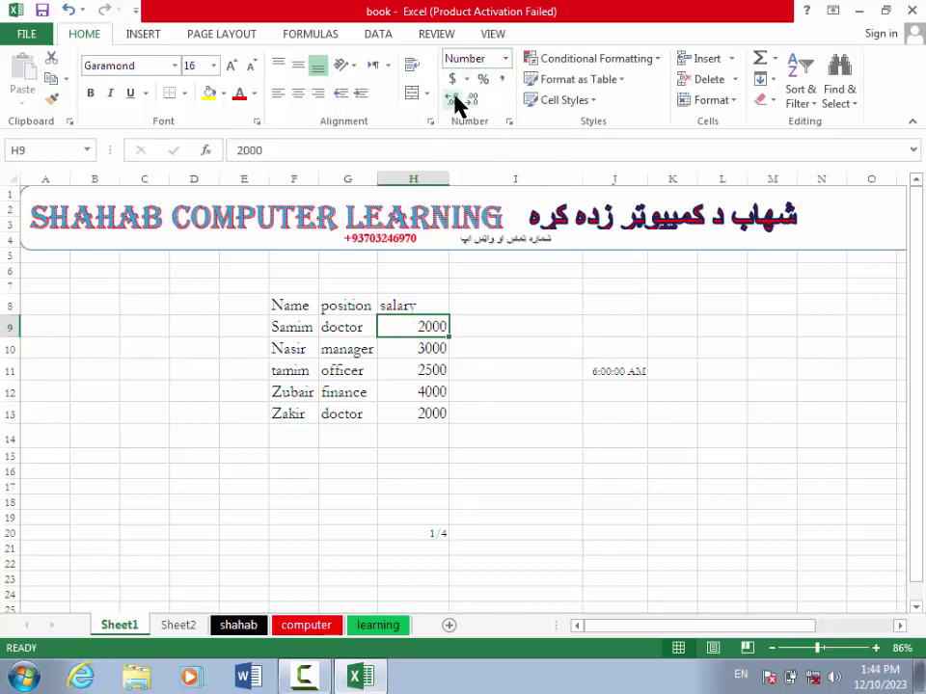